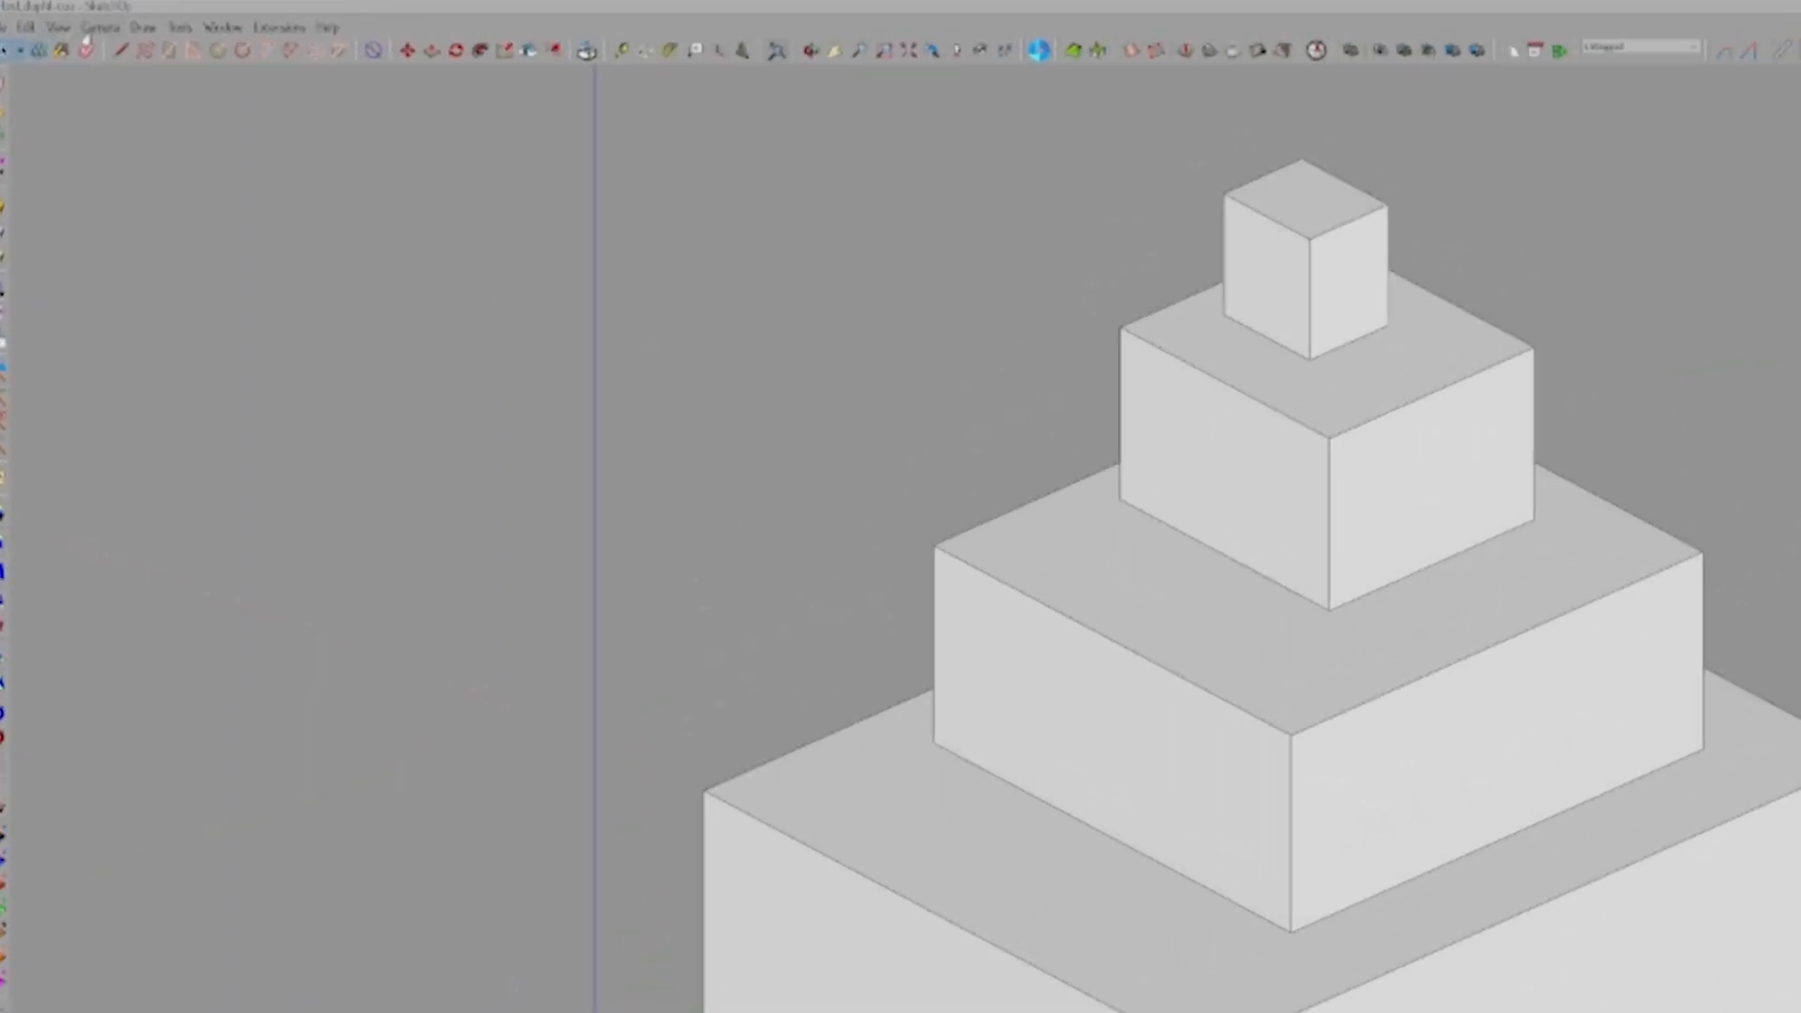
pyautogui.click(49, 21)
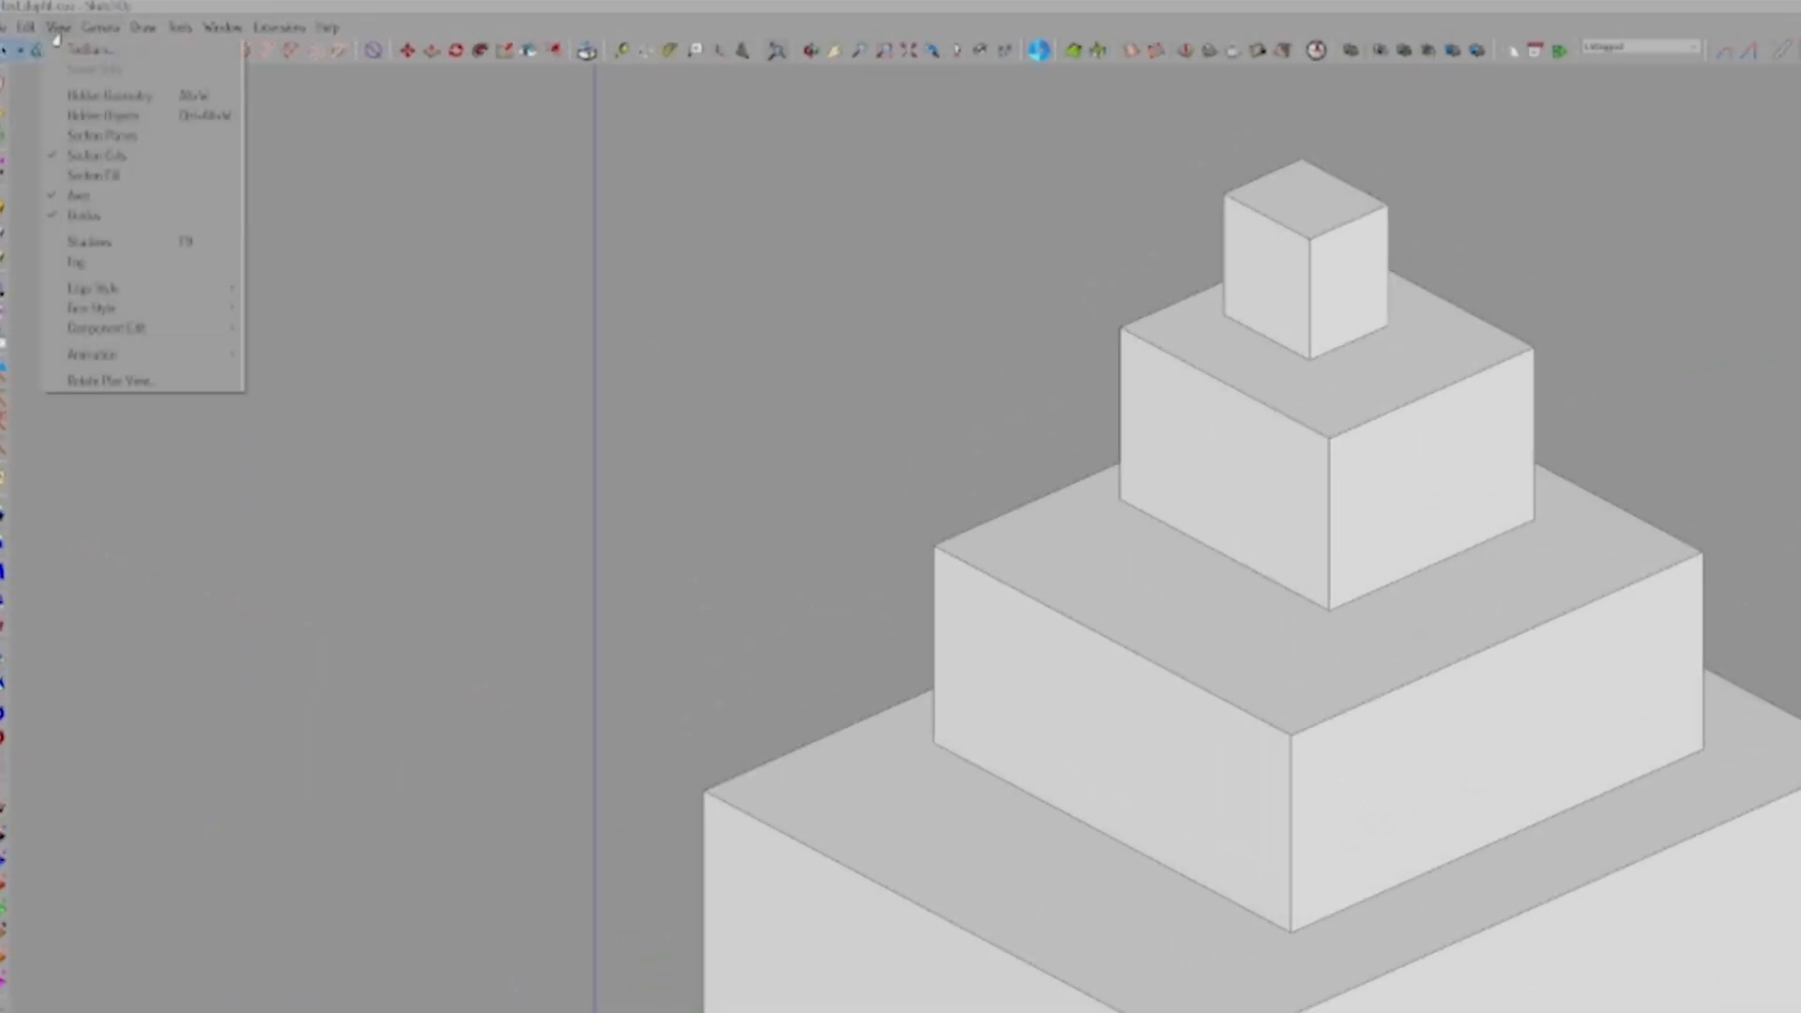
pyautogui.moveTo(148, 295)
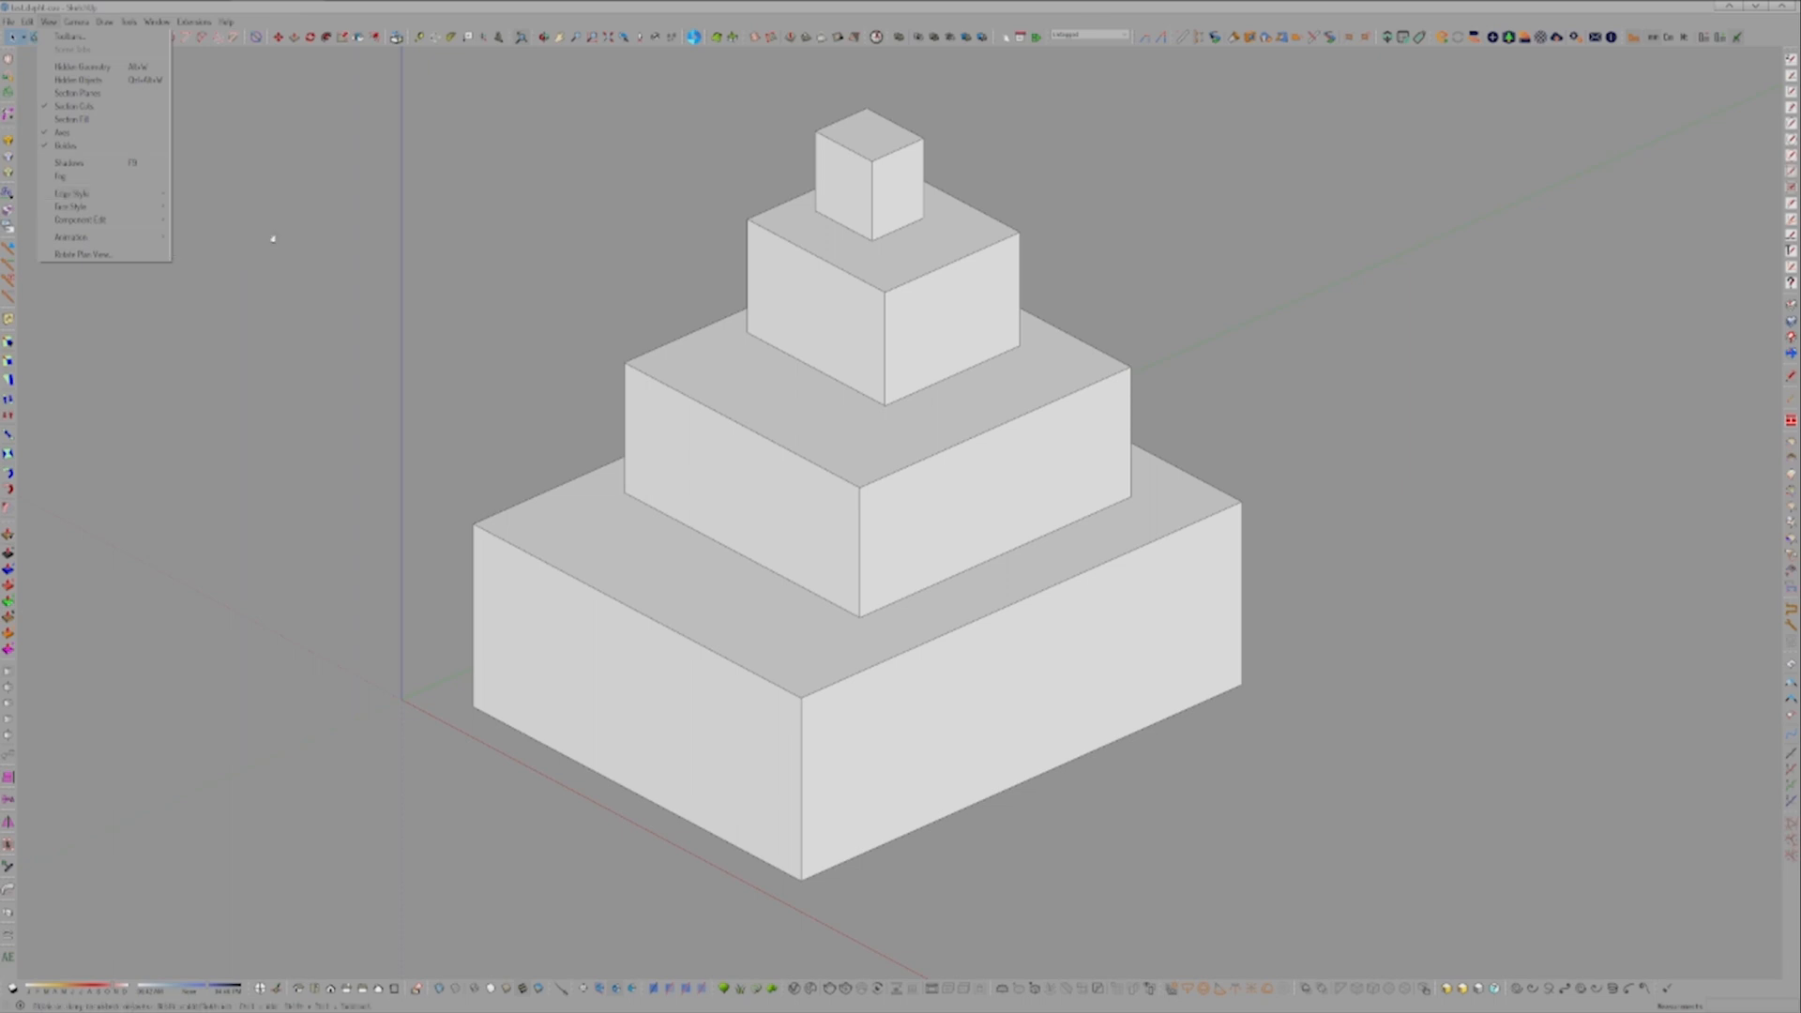
pyautogui.click(1200, 337)
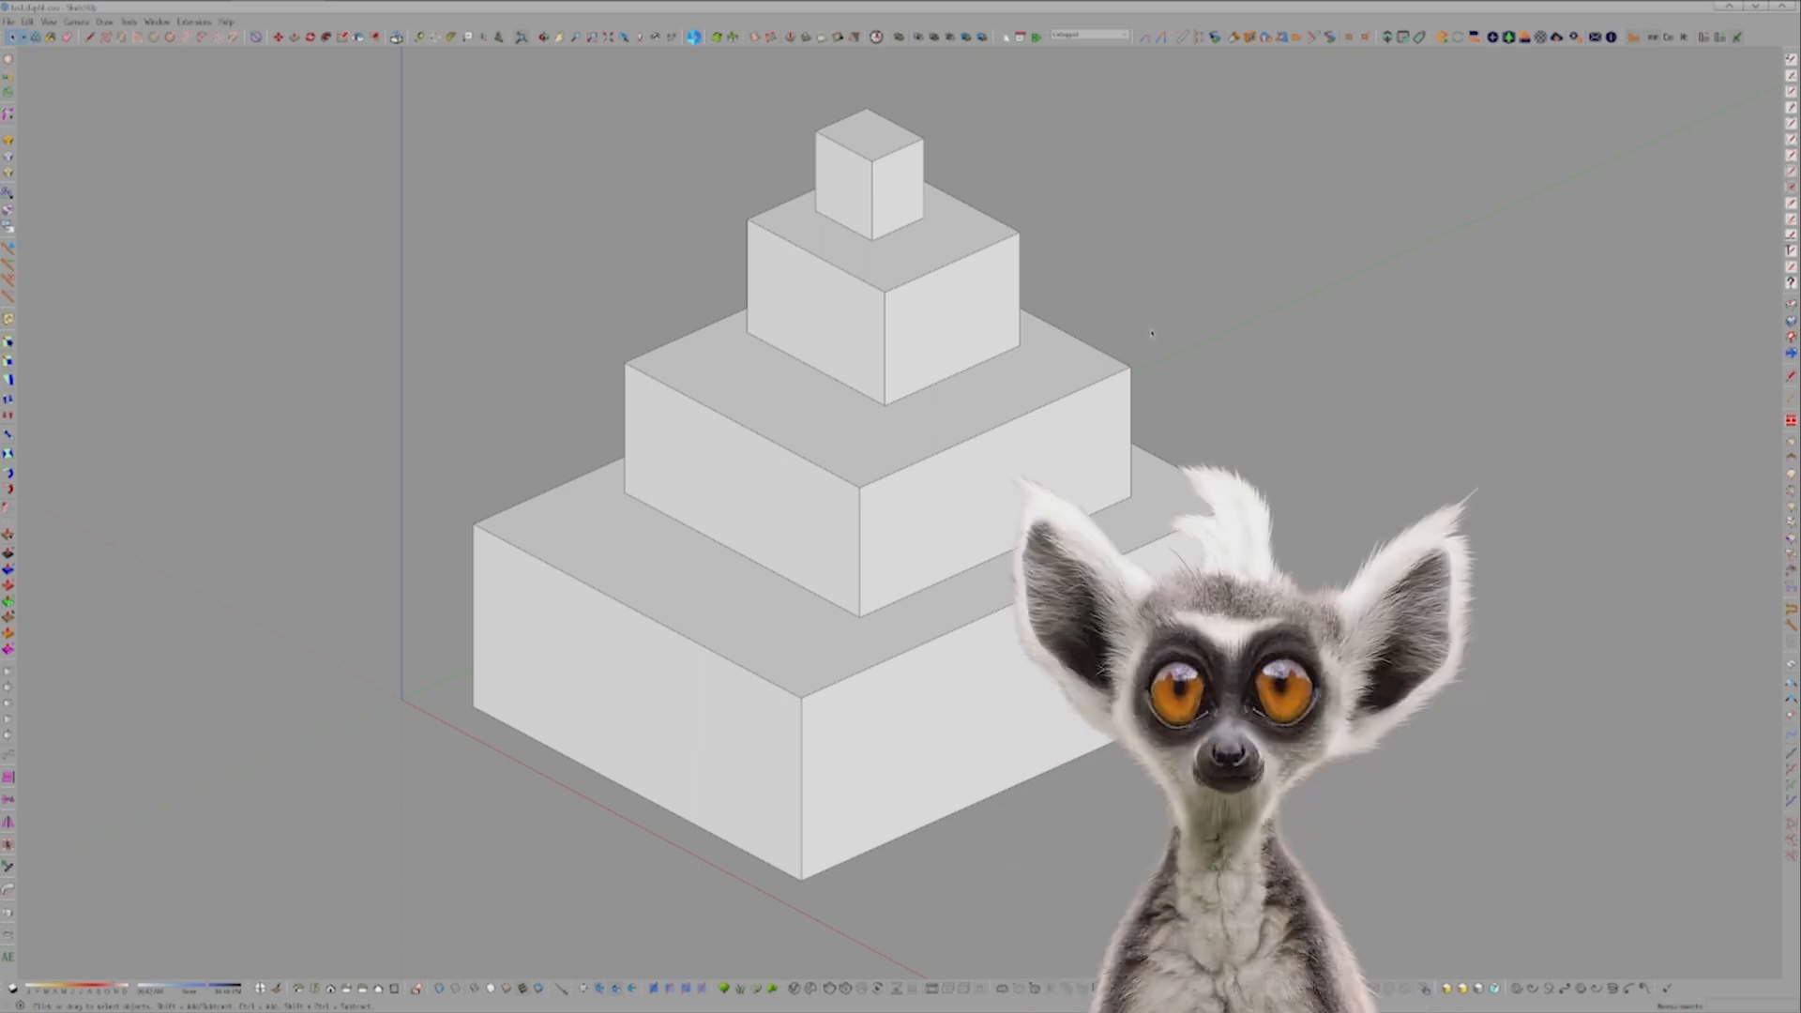
# Step: Switch the camera to perspective by turning off Parallel Projection for the stepped block model
pyautogui.moveTo(717, 593)
pyautogui.mouseDown(button='middle')
pyautogui.moveTo(1110, 415)
pyautogui.moveTo(992, 435)
pyautogui.moveTo(716, 612)
pyautogui.mouseUp(button='middle')
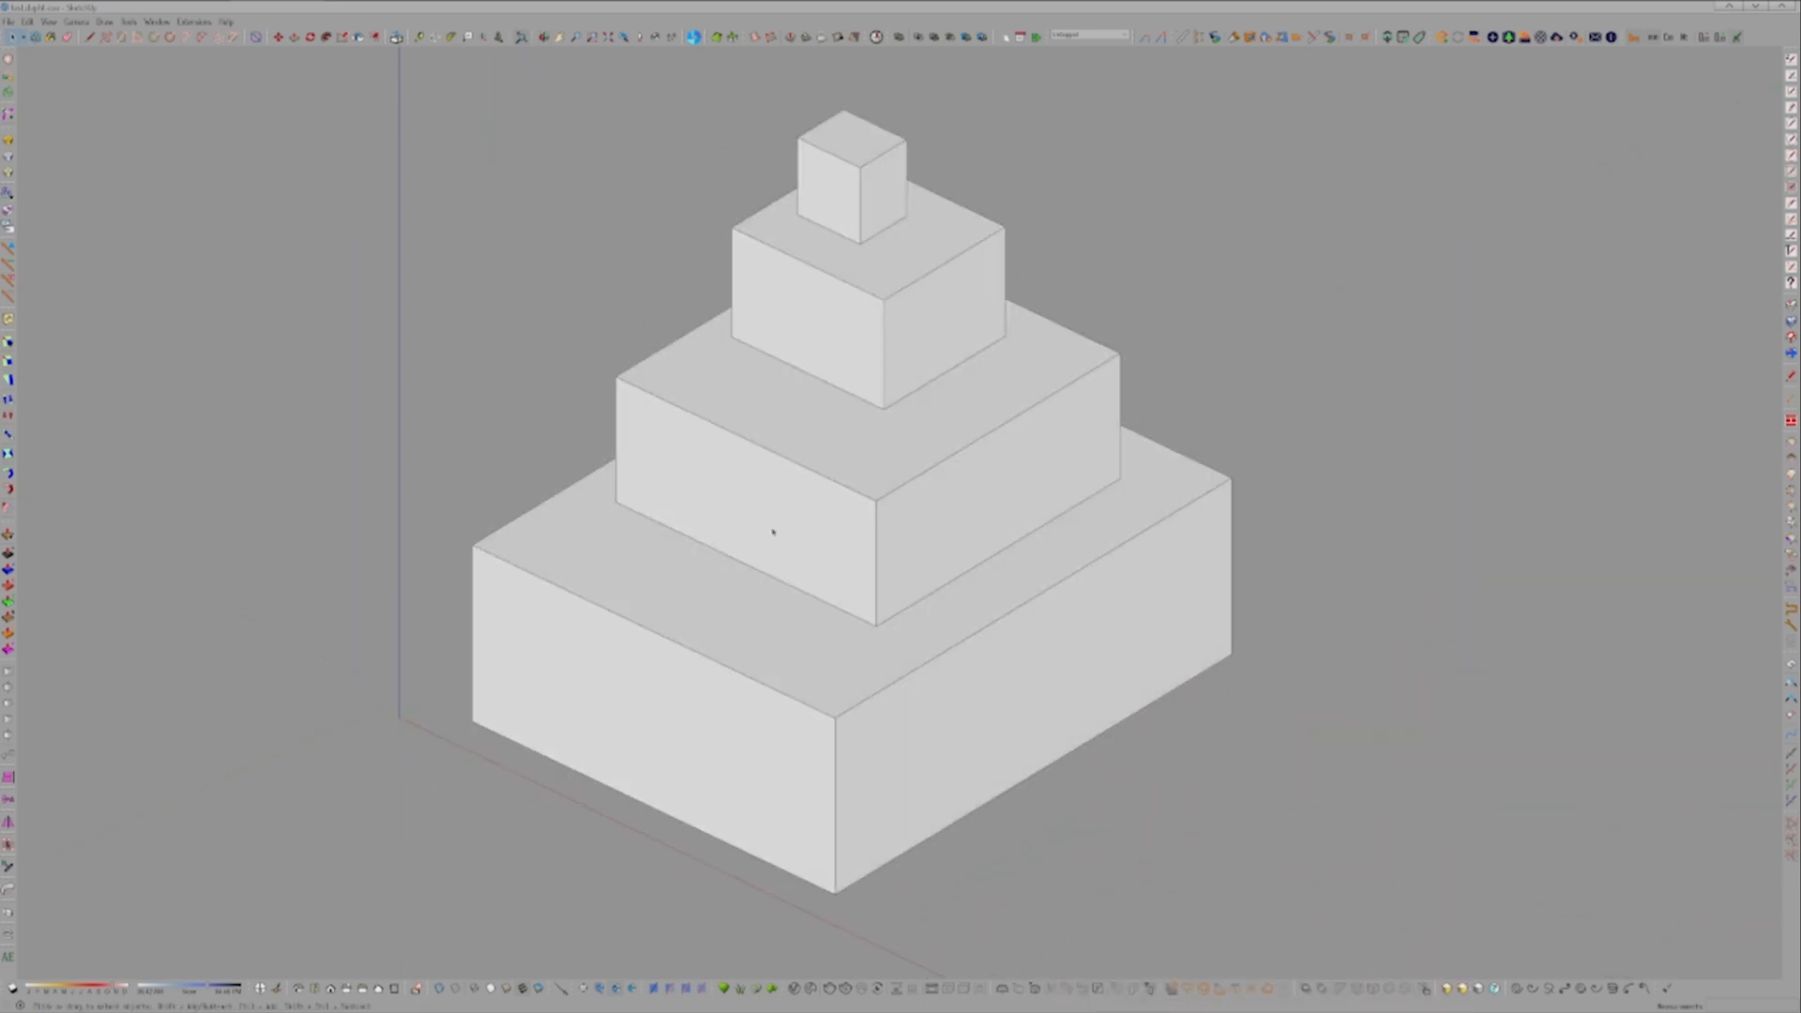
pyautogui.scroll(3, 824, 643)
pyautogui.scroll(-3, 826, 645)
pyautogui.moveTo(805, 685)
pyautogui.mouseDown(button='middle')
pyautogui.moveTo(828, 607)
pyautogui.moveTo(845, 650)
pyautogui.mouseUp(button='middle')
pyautogui.click(71, 24)
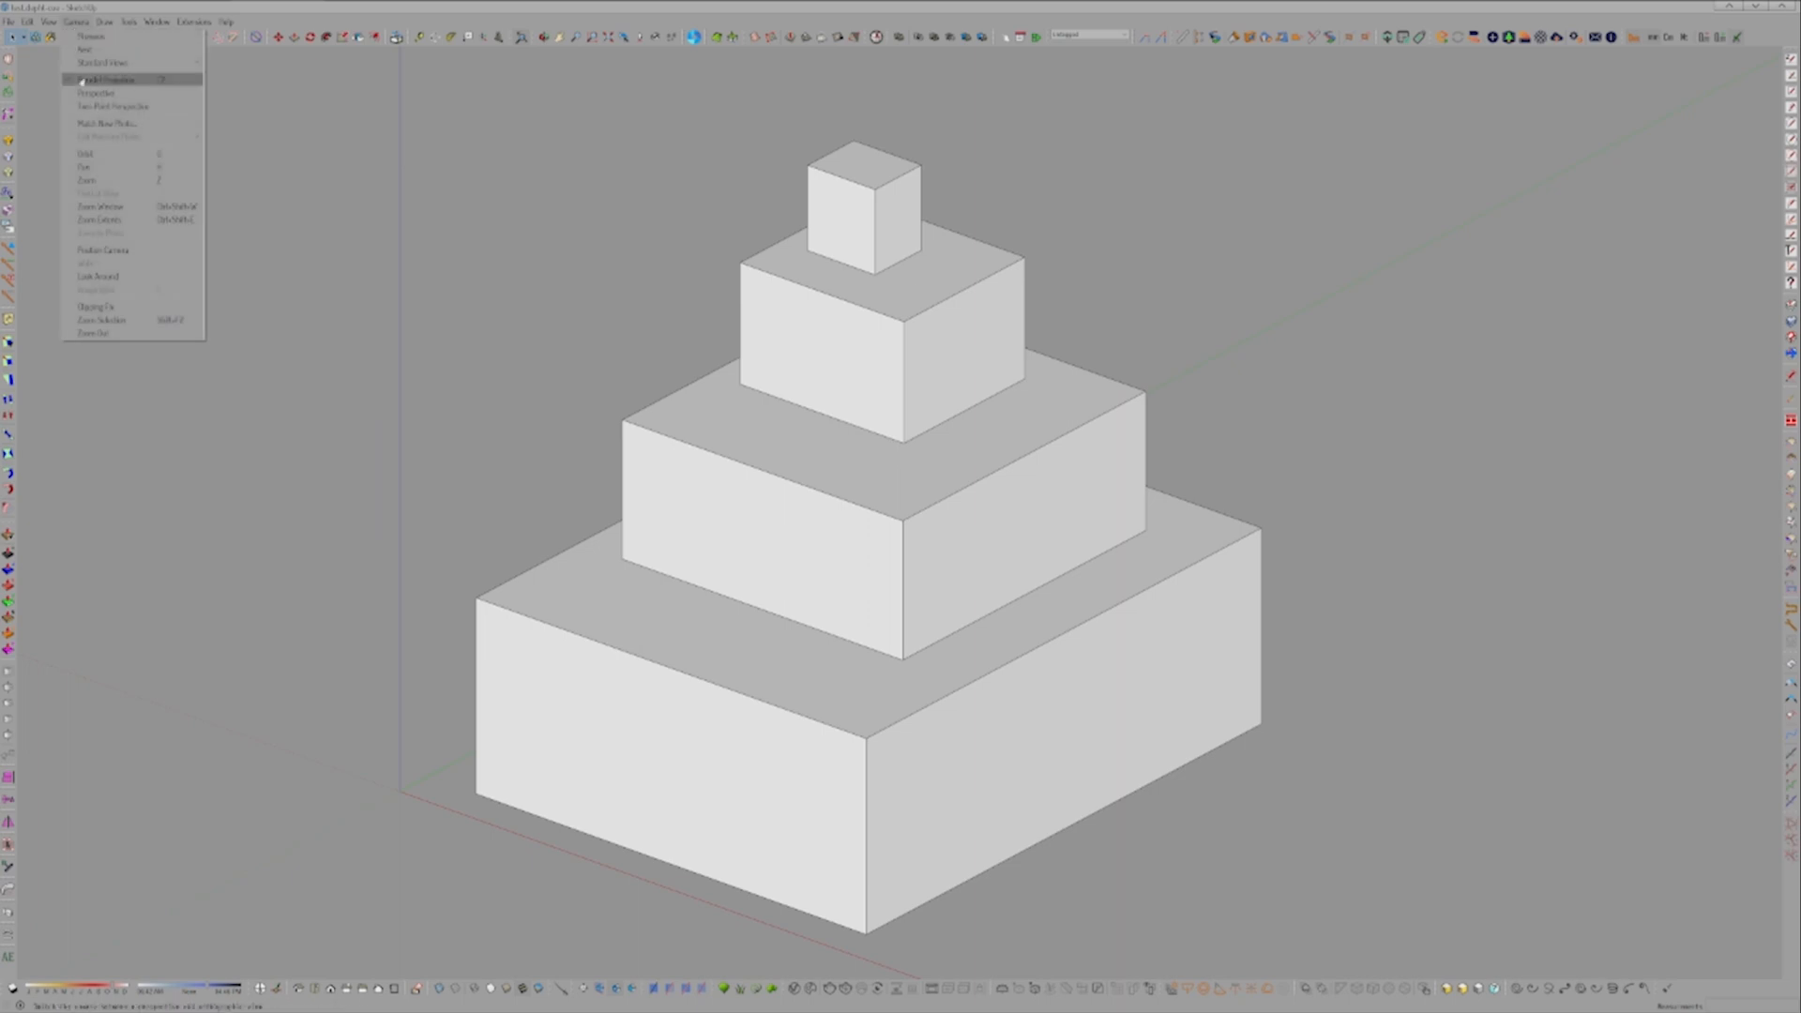
pyautogui.click(108, 80)
# Step: Examine how the stacked blocks and their edges look in perspective, from above, from the front and close up
pyautogui.moveTo(651, 723)
pyautogui.mouseDown(button='middle')
pyautogui.moveTo(1122, 643)
pyautogui.moveTo(1078, 498)
pyautogui.moveTo(607, 663)
pyautogui.moveTo(620, 798)
pyautogui.moveTo(703, 663)
pyautogui.moveTo(703, 723)
pyautogui.moveTo(802, 635)
pyautogui.mouseUp(button='middle')
pyautogui.scroll(-1, 894, 536)
pyautogui.scroll(1, 870, 561)
pyautogui.scroll(-1, 869, 562)
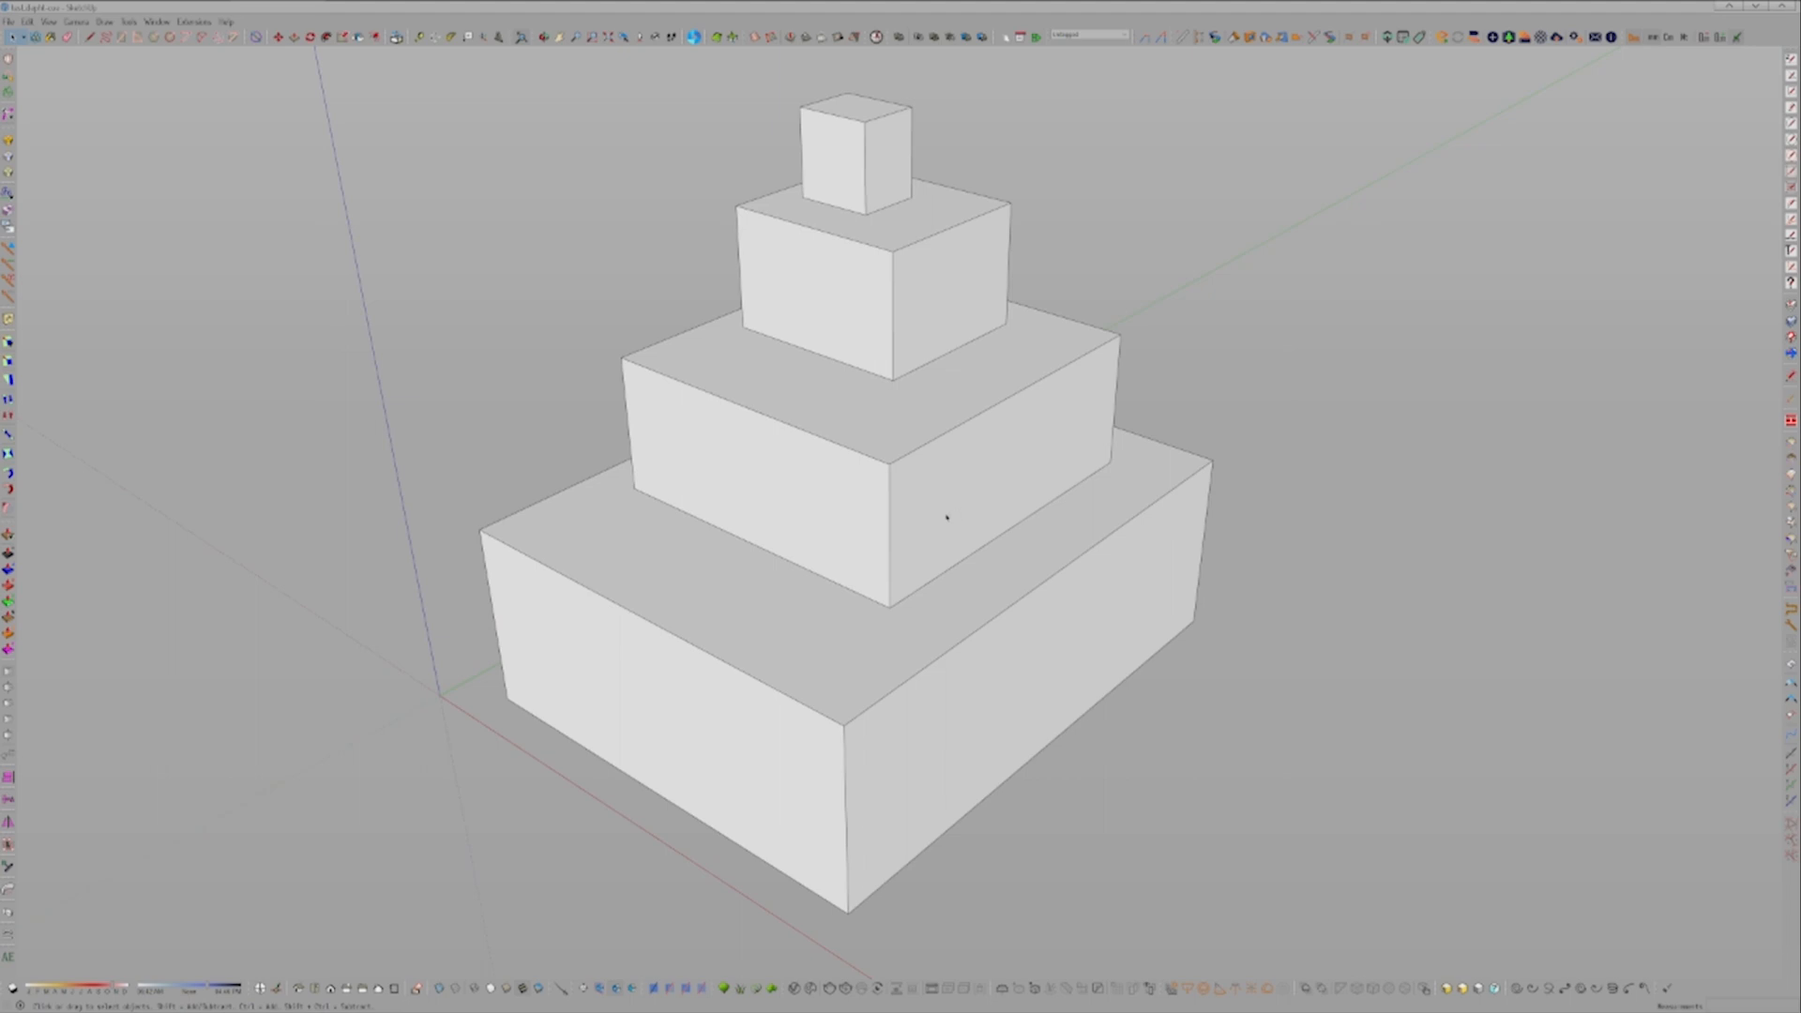
pyautogui.moveTo(808, 515)
pyautogui.mouseDown(button='middle')
pyautogui.moveTo(1270, 575)
pyautogui.moveTo(692, 572)
pyautogui.moveTo(832, 531)
pyautogui.moveTo(494, 523)
pyautogui.moveTo(1189, 534)
pyautogui.moveTo(808, 539)
pyautogui.moveTo(857, 536)
pyautogui.moveTo(825, 550)
pyautogui.mouseUp(button='middle')
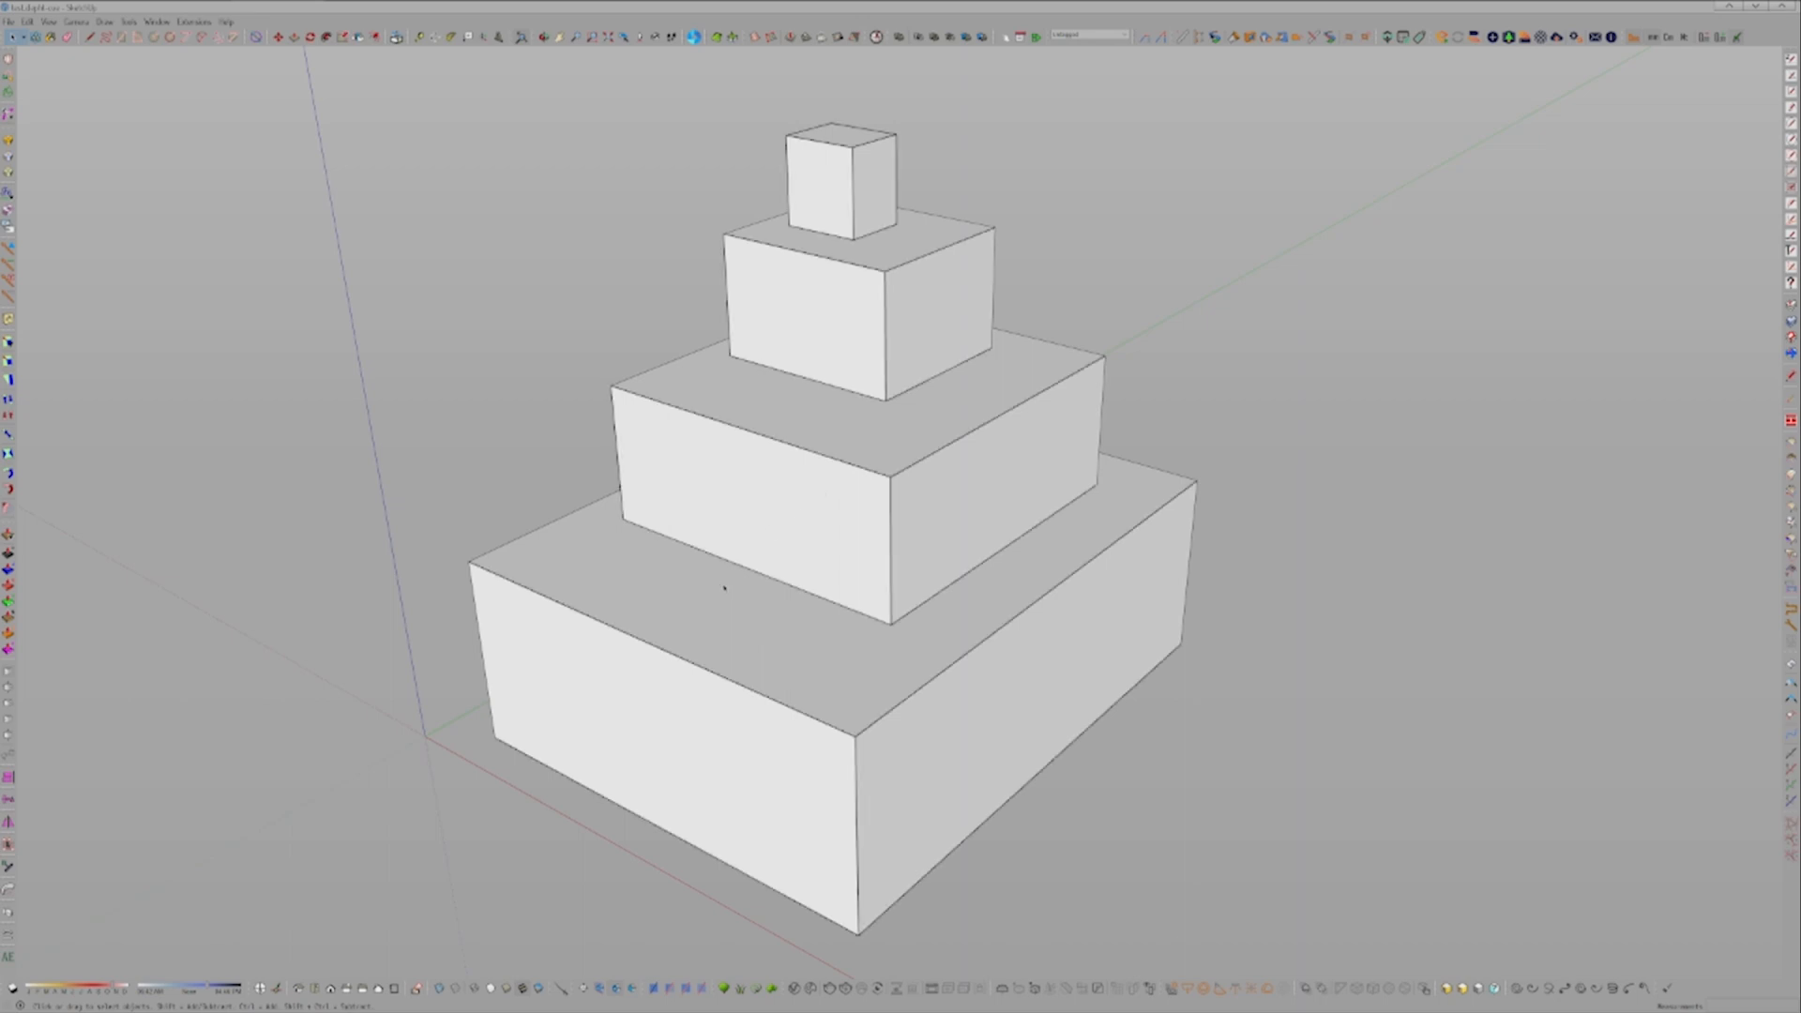
pyautogui.moveTo(727, 585); pyautogui.dragTo(891, 601, button='middle')
pyautogui.scroll(5, 583, 719)
pyautogui.moveTo(1041, 600); pyautogui.dragTo(952, 649, button='middle')
pyautogui.moveTo(817, 572)
pyautogui.mouseDown(button='middle')
pyautogui.moveTo(740, 587)
pyautogui.moveTo(566, 849)
pyautogui.mouseUp(button='middle')
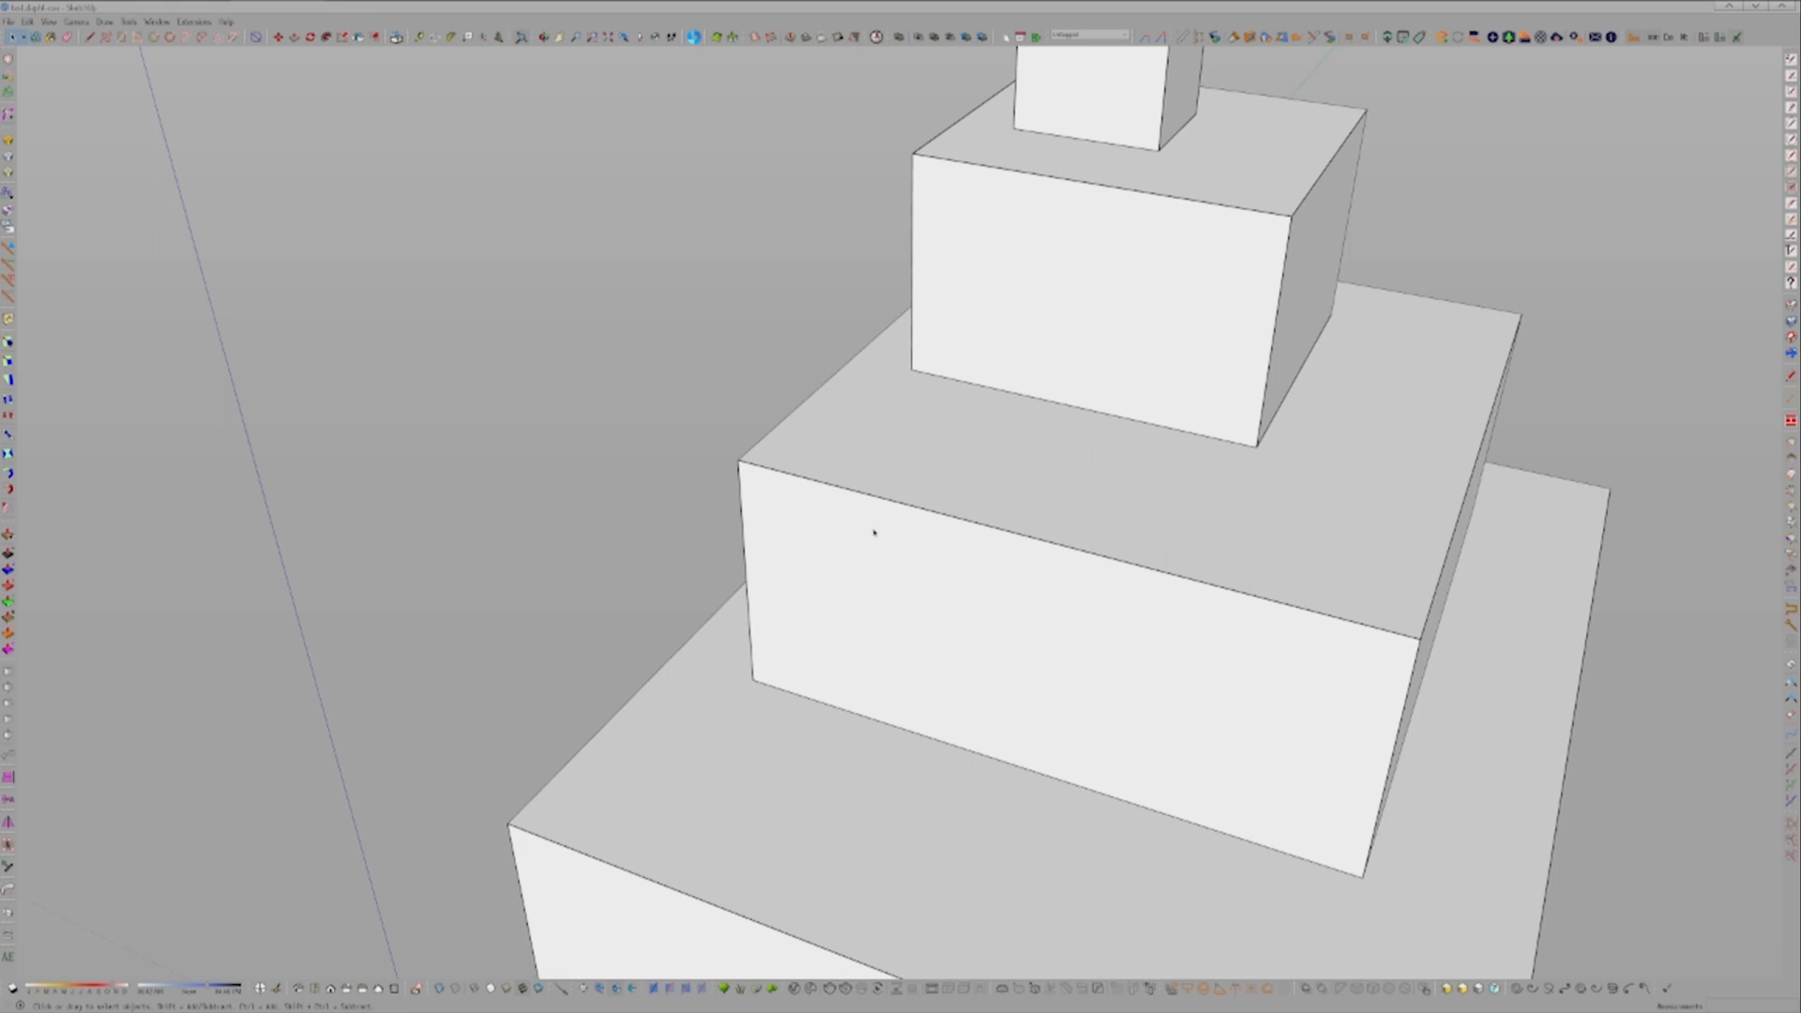
pyautogui.scroll(-2, 841, 558)
pyautogui.moveTo(976, 695)
pyautogui.mouseDown(button='middle')
pyautogui.moveTo(1073, 507)
pyautogui.moveTo(1211, 408)
pyautogui.moveTo(1214, 374)
pyautogui.moveTo(1180, 423)
pyautogui.mouseUp(button='middle')
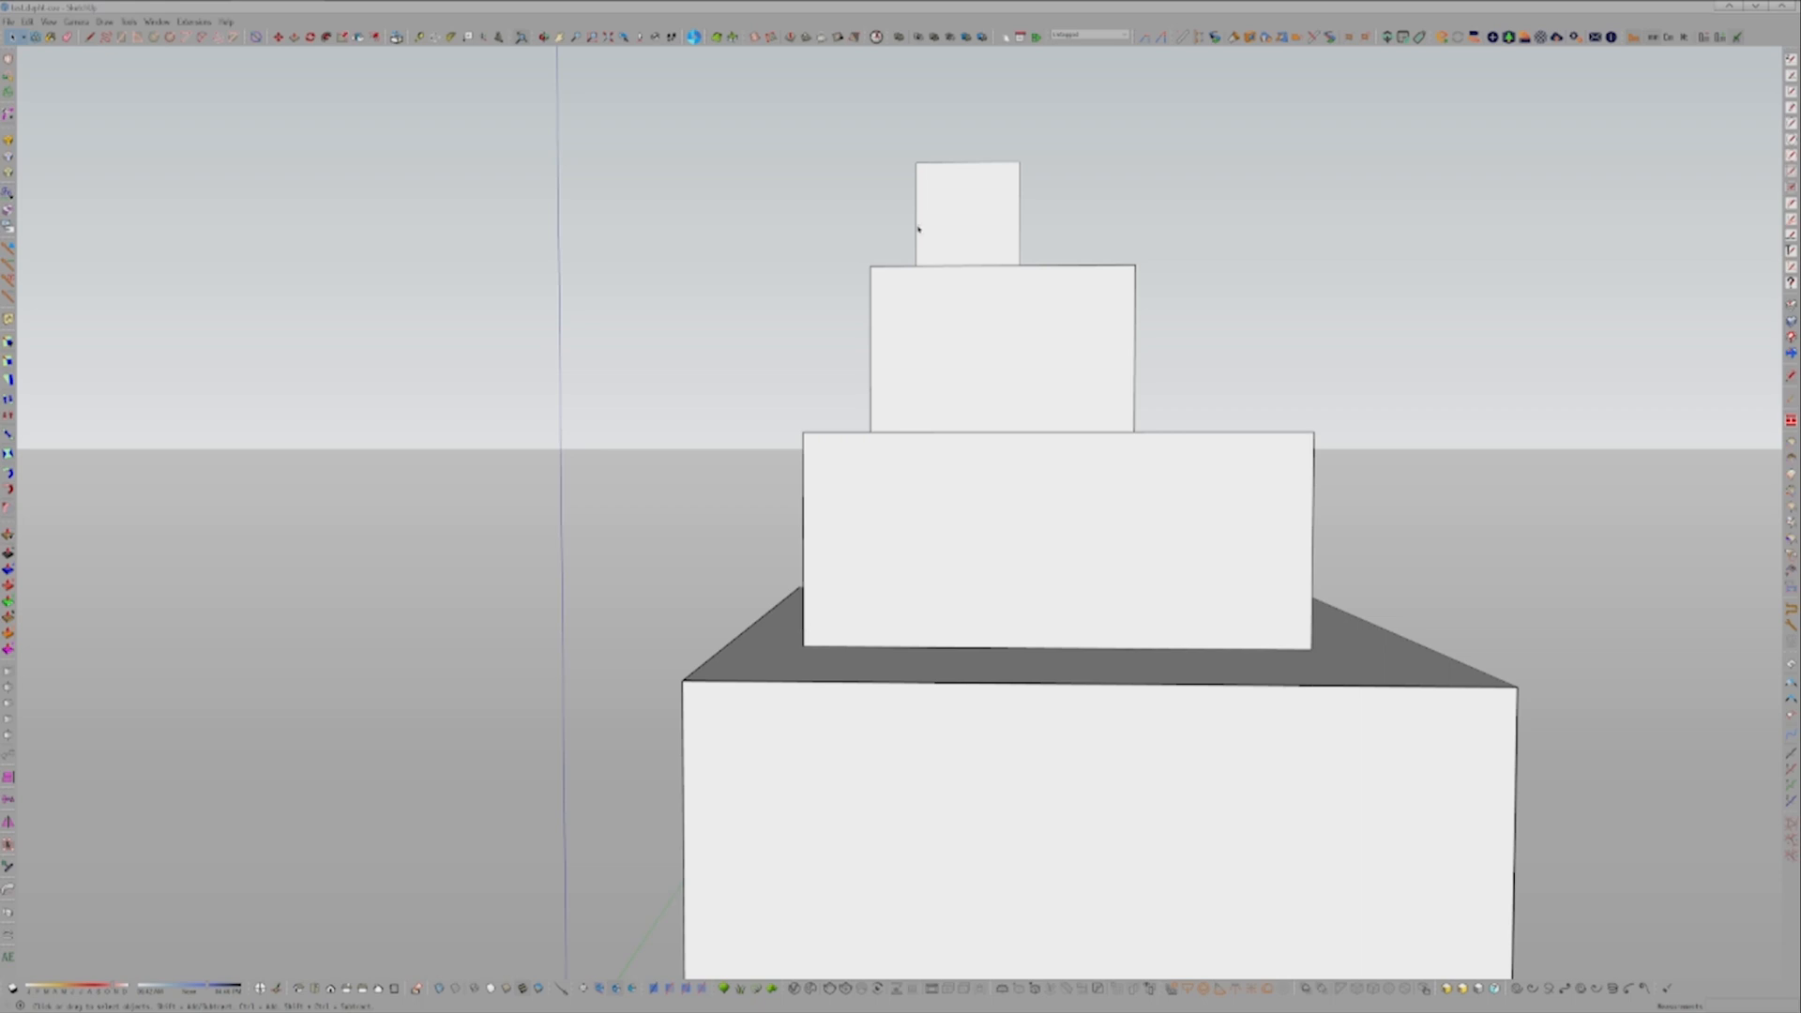
pyautogui.moveTo(959, 519); pyautogui.dragTo(874, 634, button='middle')
pyautogui.scroll(3, 873, 634)
pyautogui.moveTo(772, 662); pyautogui.dragTo(848, 673, button='middle')
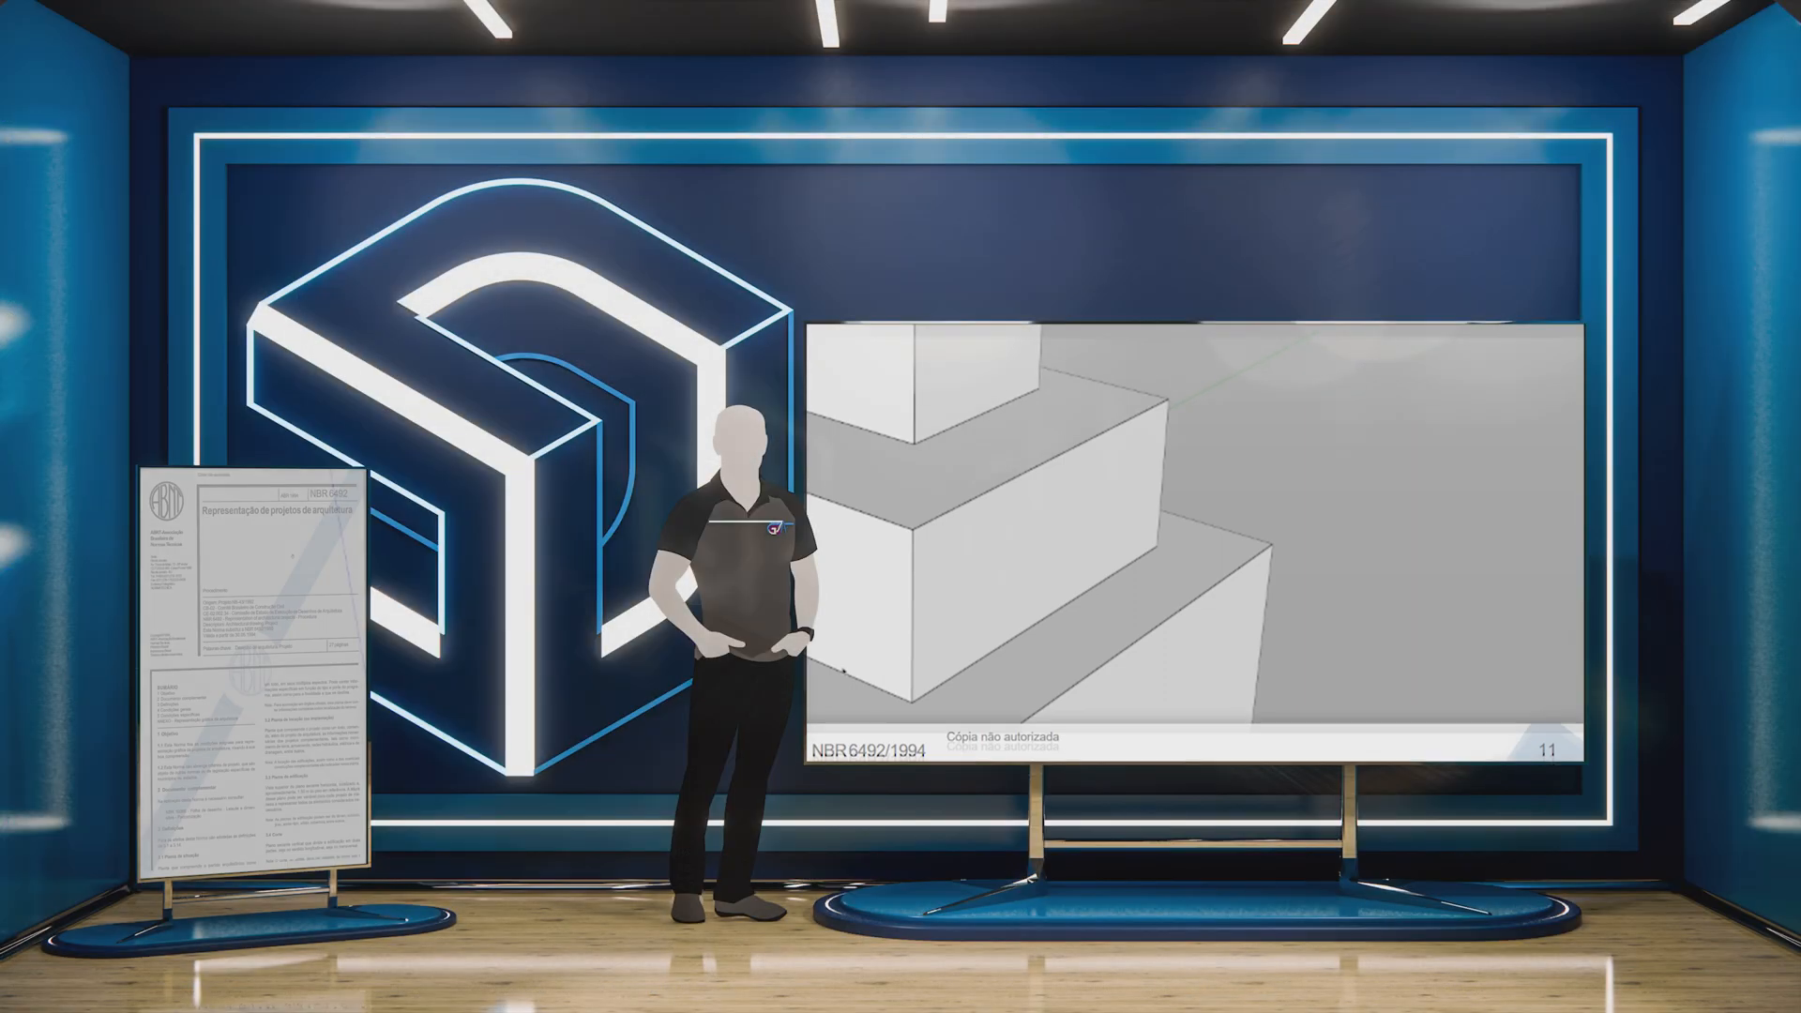
pyautogui.scroll(-5, 1290, 559)
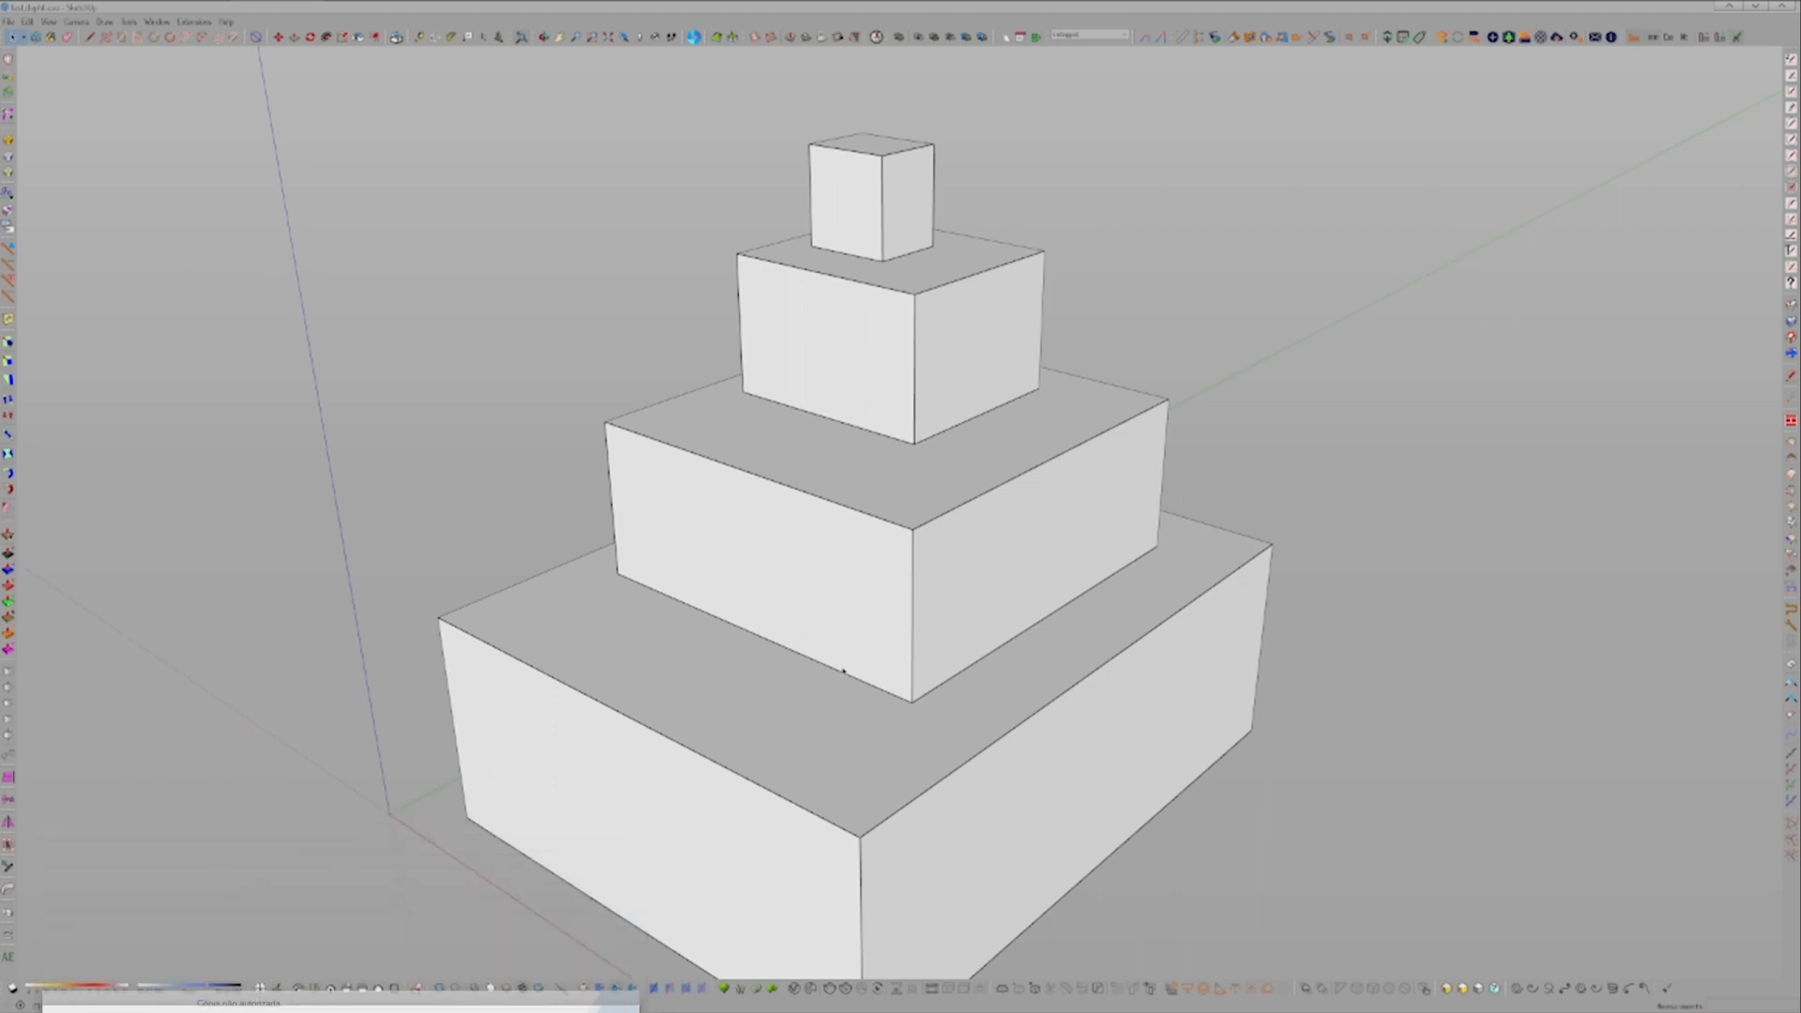
pyautogui.moveTo(586, 504); pyautogui.dragTo(799, 554, button='middle')
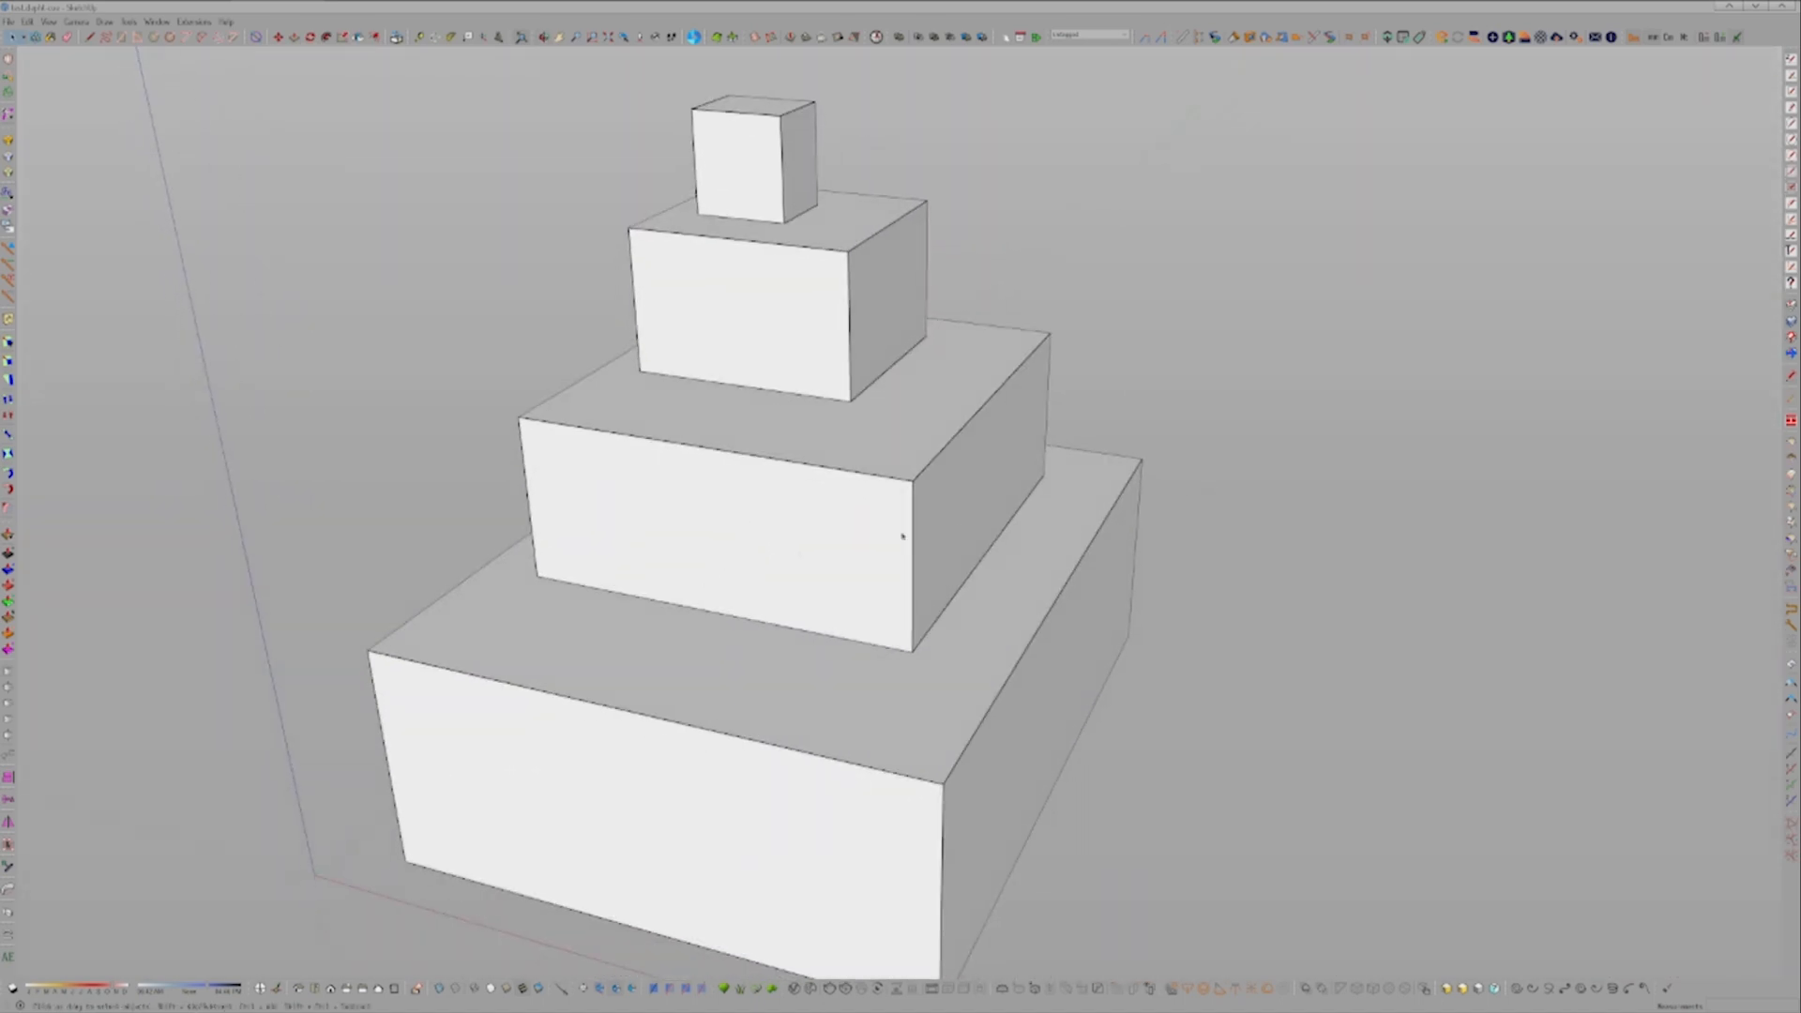
pyautogui.scroll(3, 953, 756)
pyautogui.scroll(-5, 953, 764)
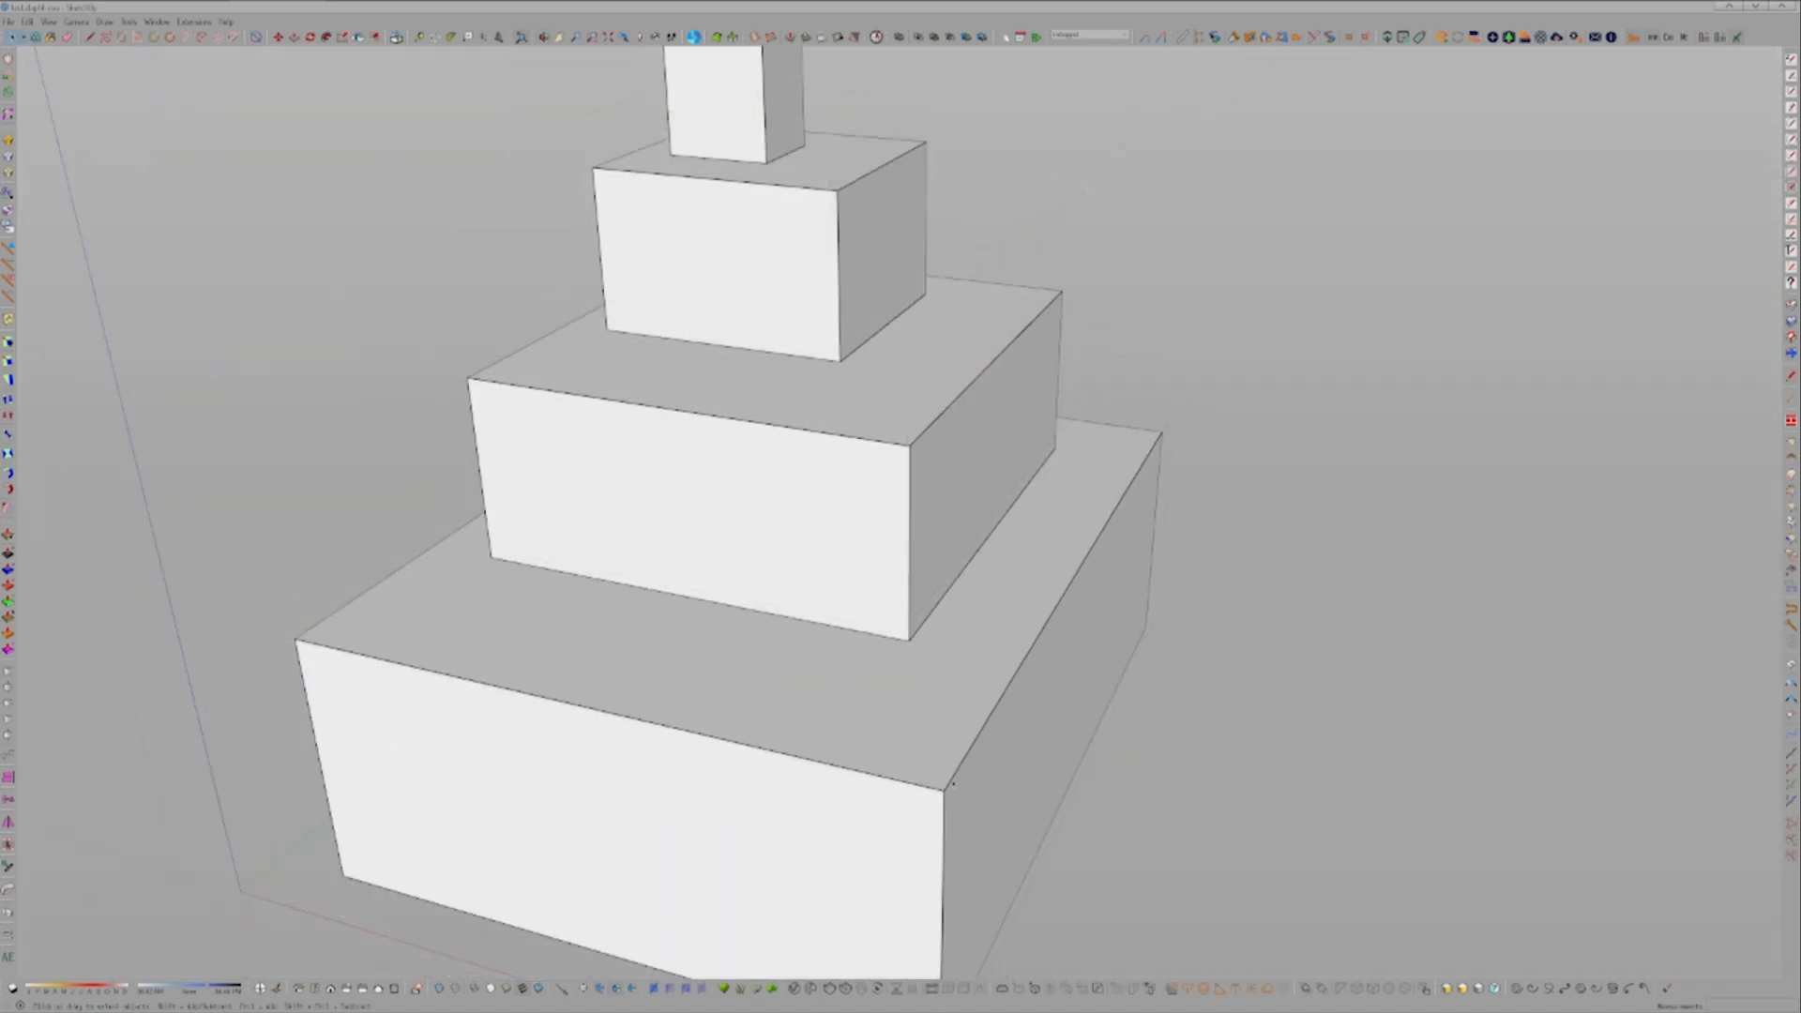
pyautogui.scroll(2, 954, 779)
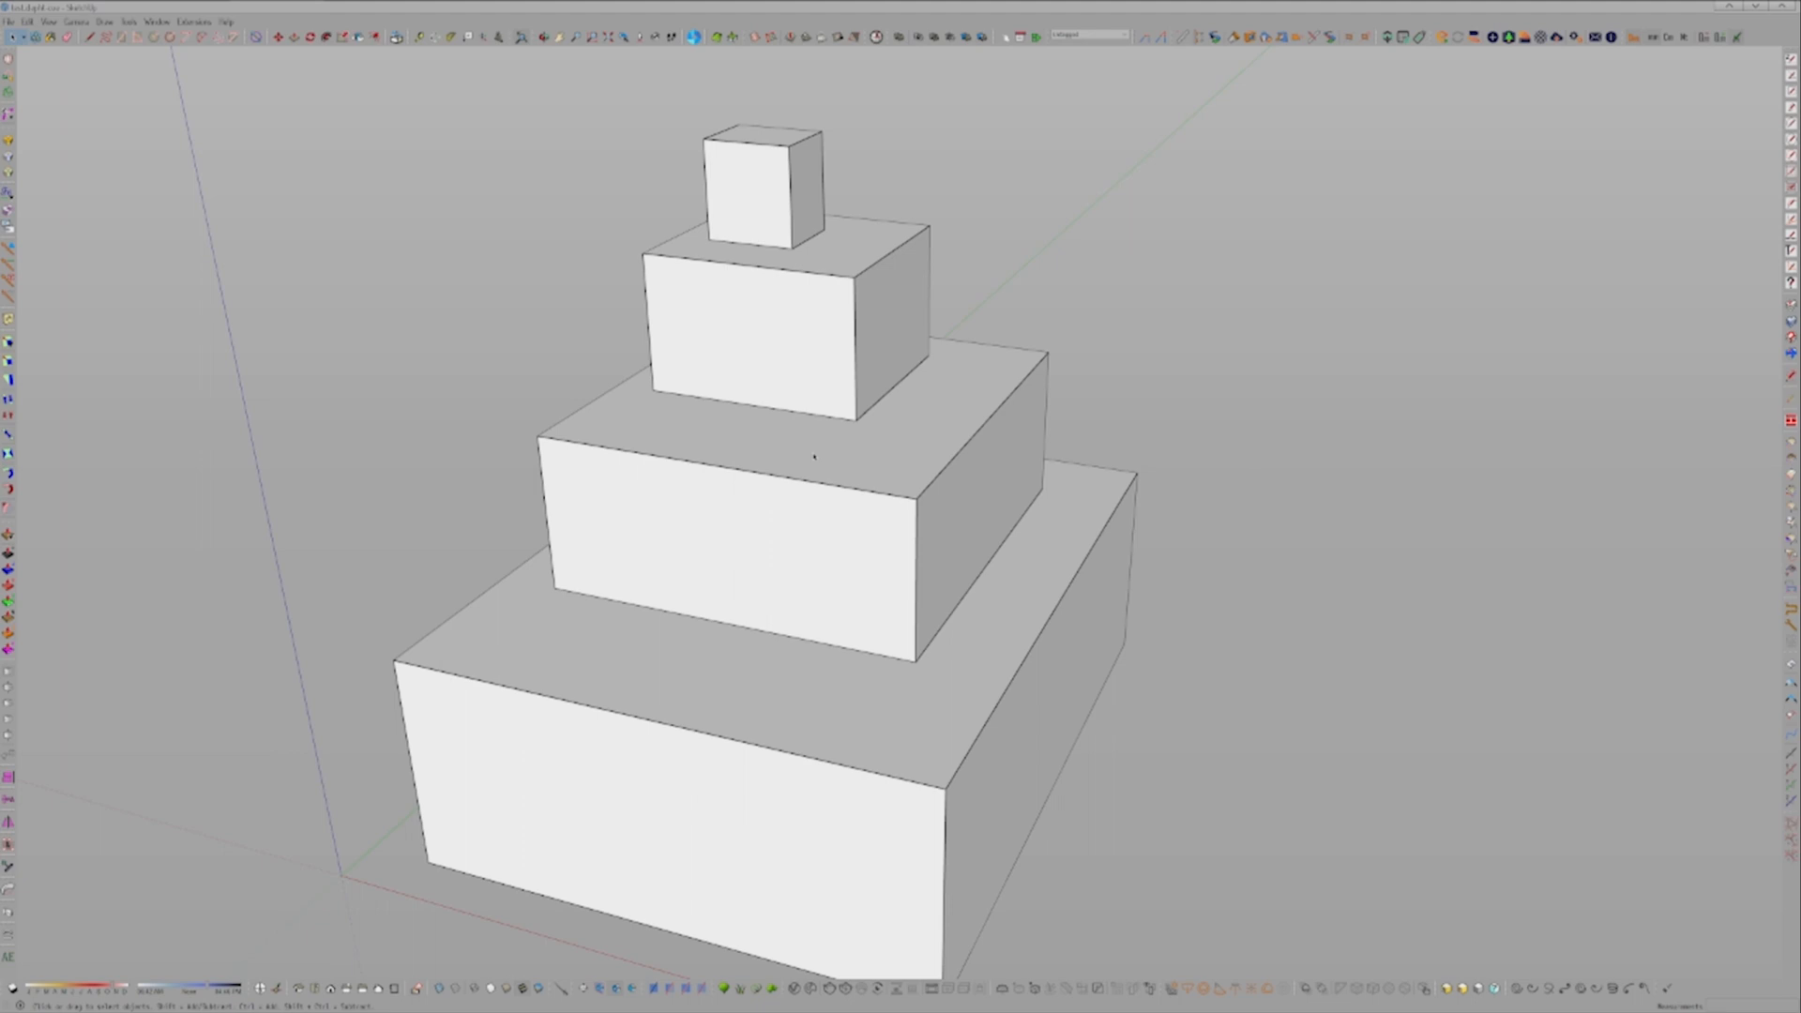
# Step: Show the styles tray, open the current style's edge settings, and switch Edges off and back on
pyautogui.hotkey('alt', 'v')
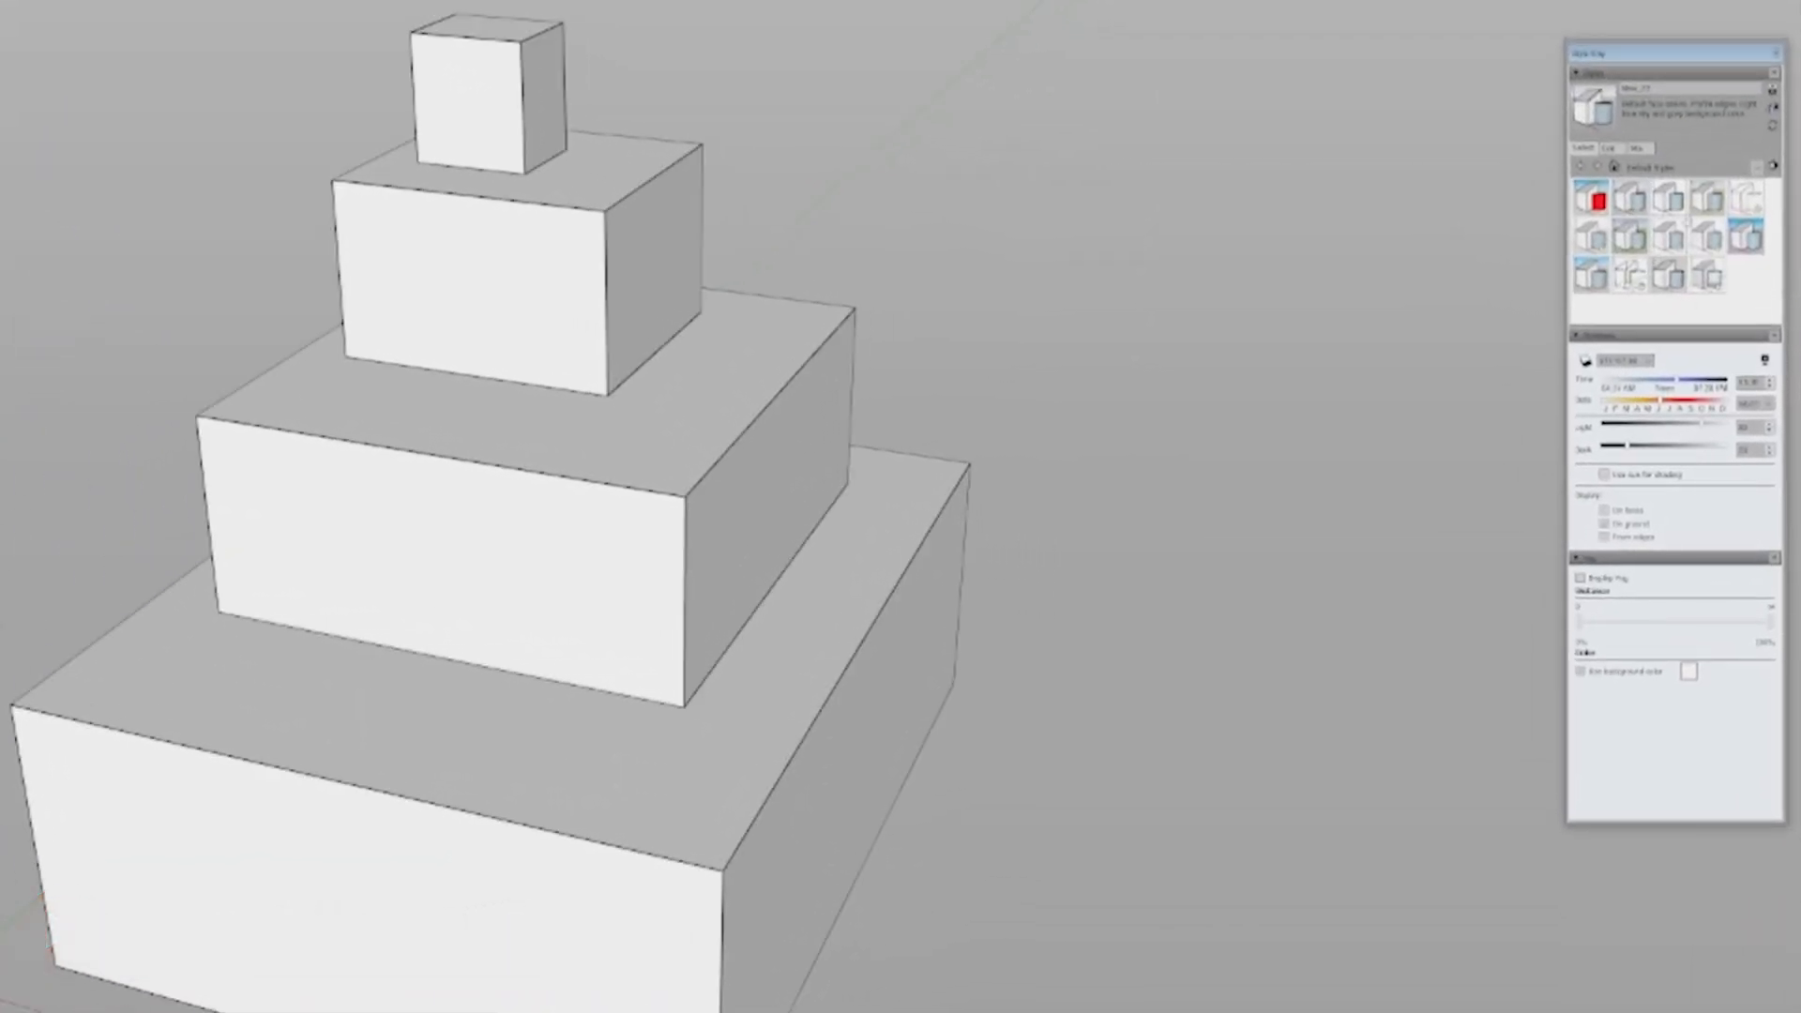
pyautogui.click(1642, 172)
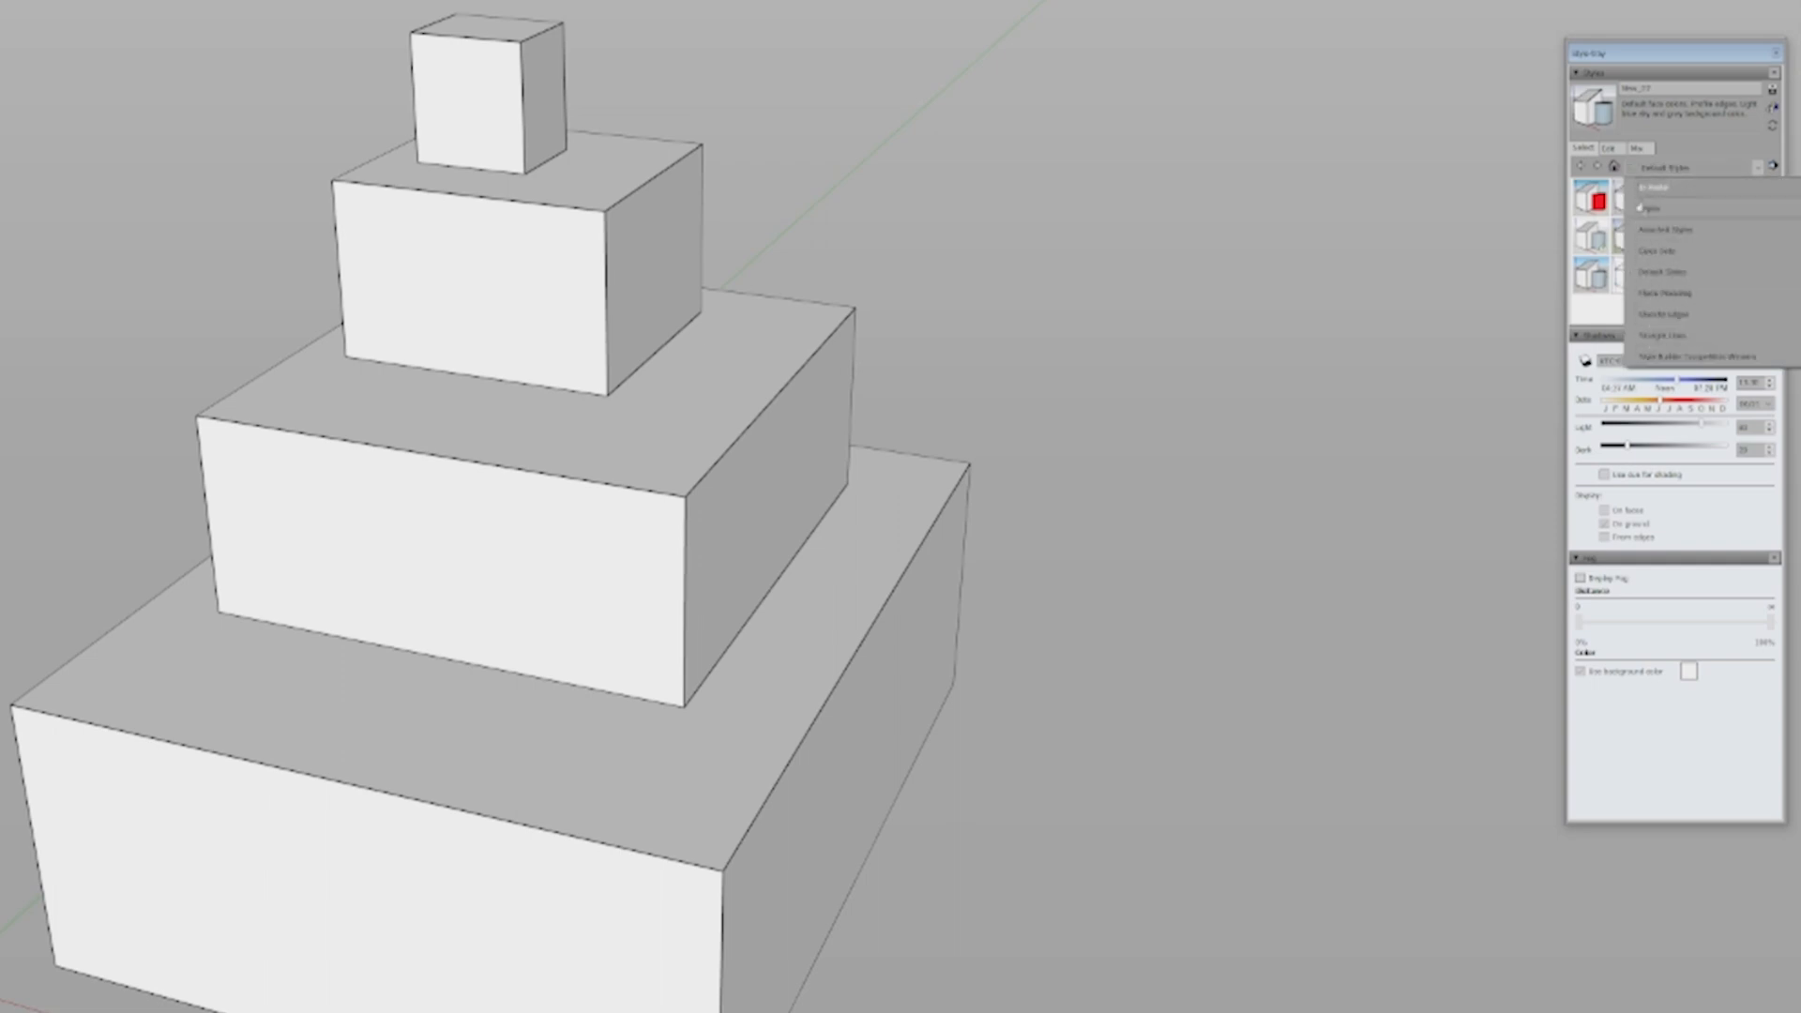
pyautogui.click(1622, 137)
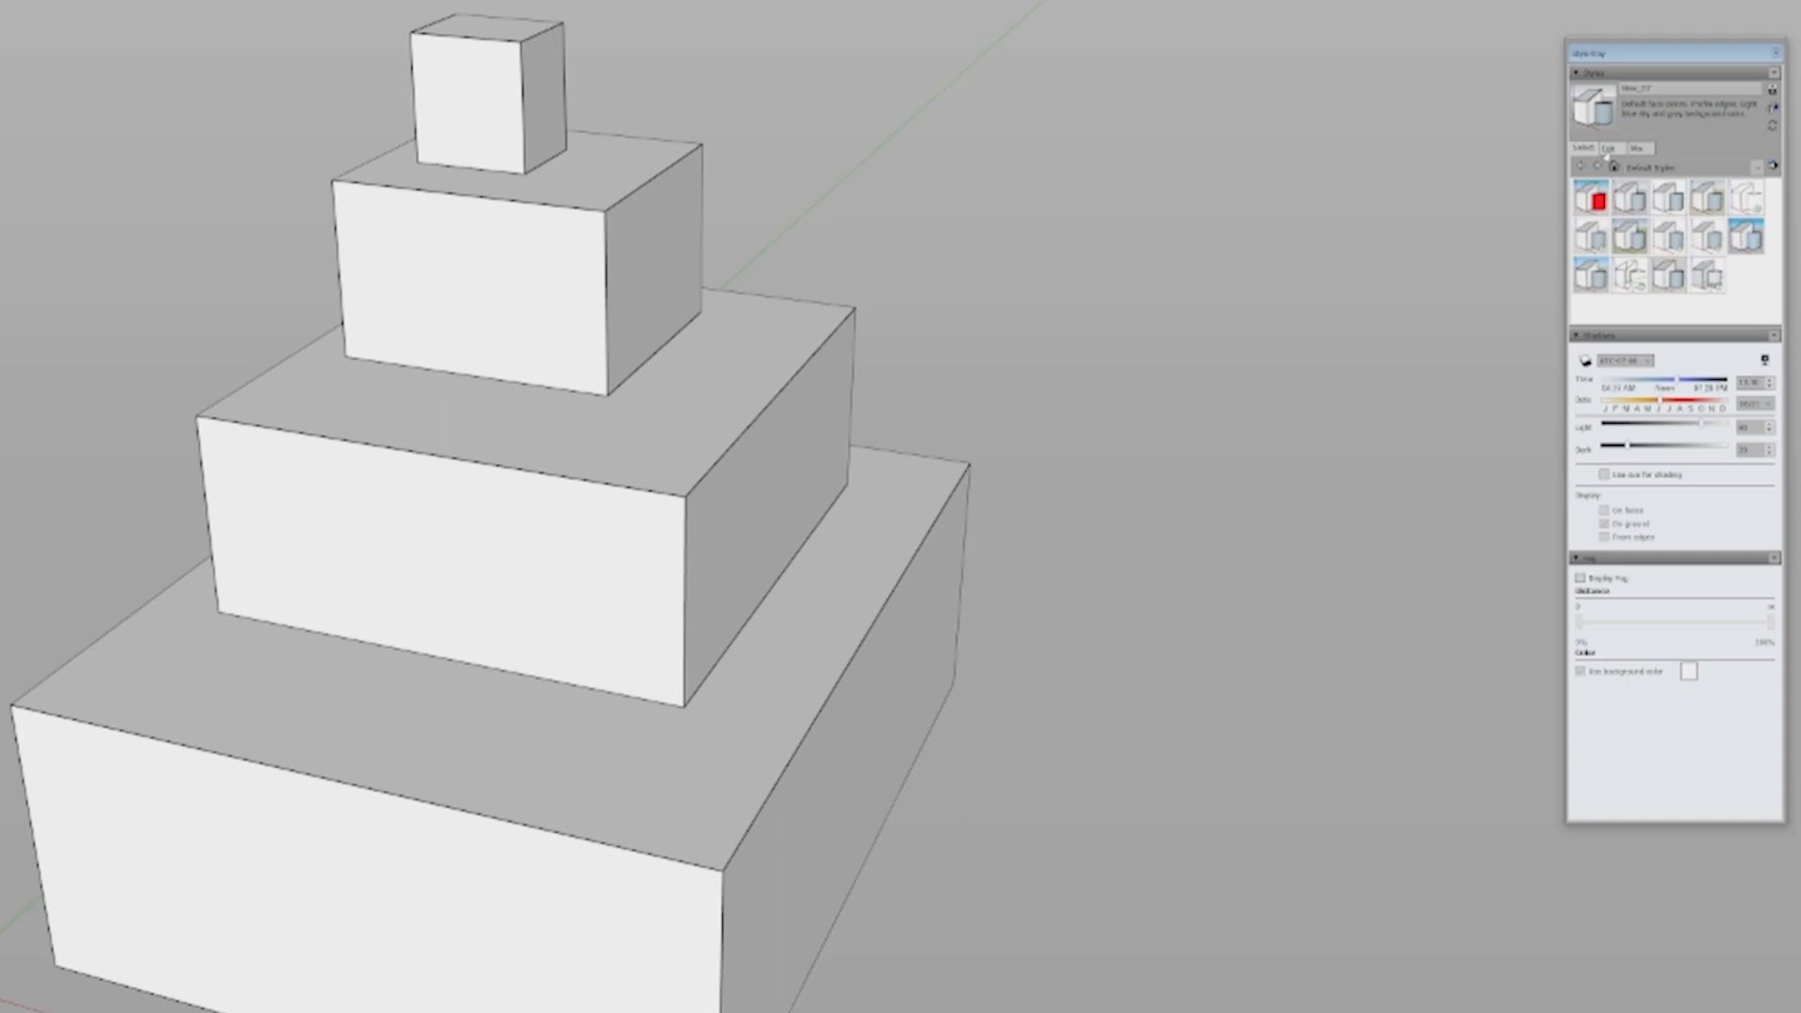
pyautogui.click(1608, 149)
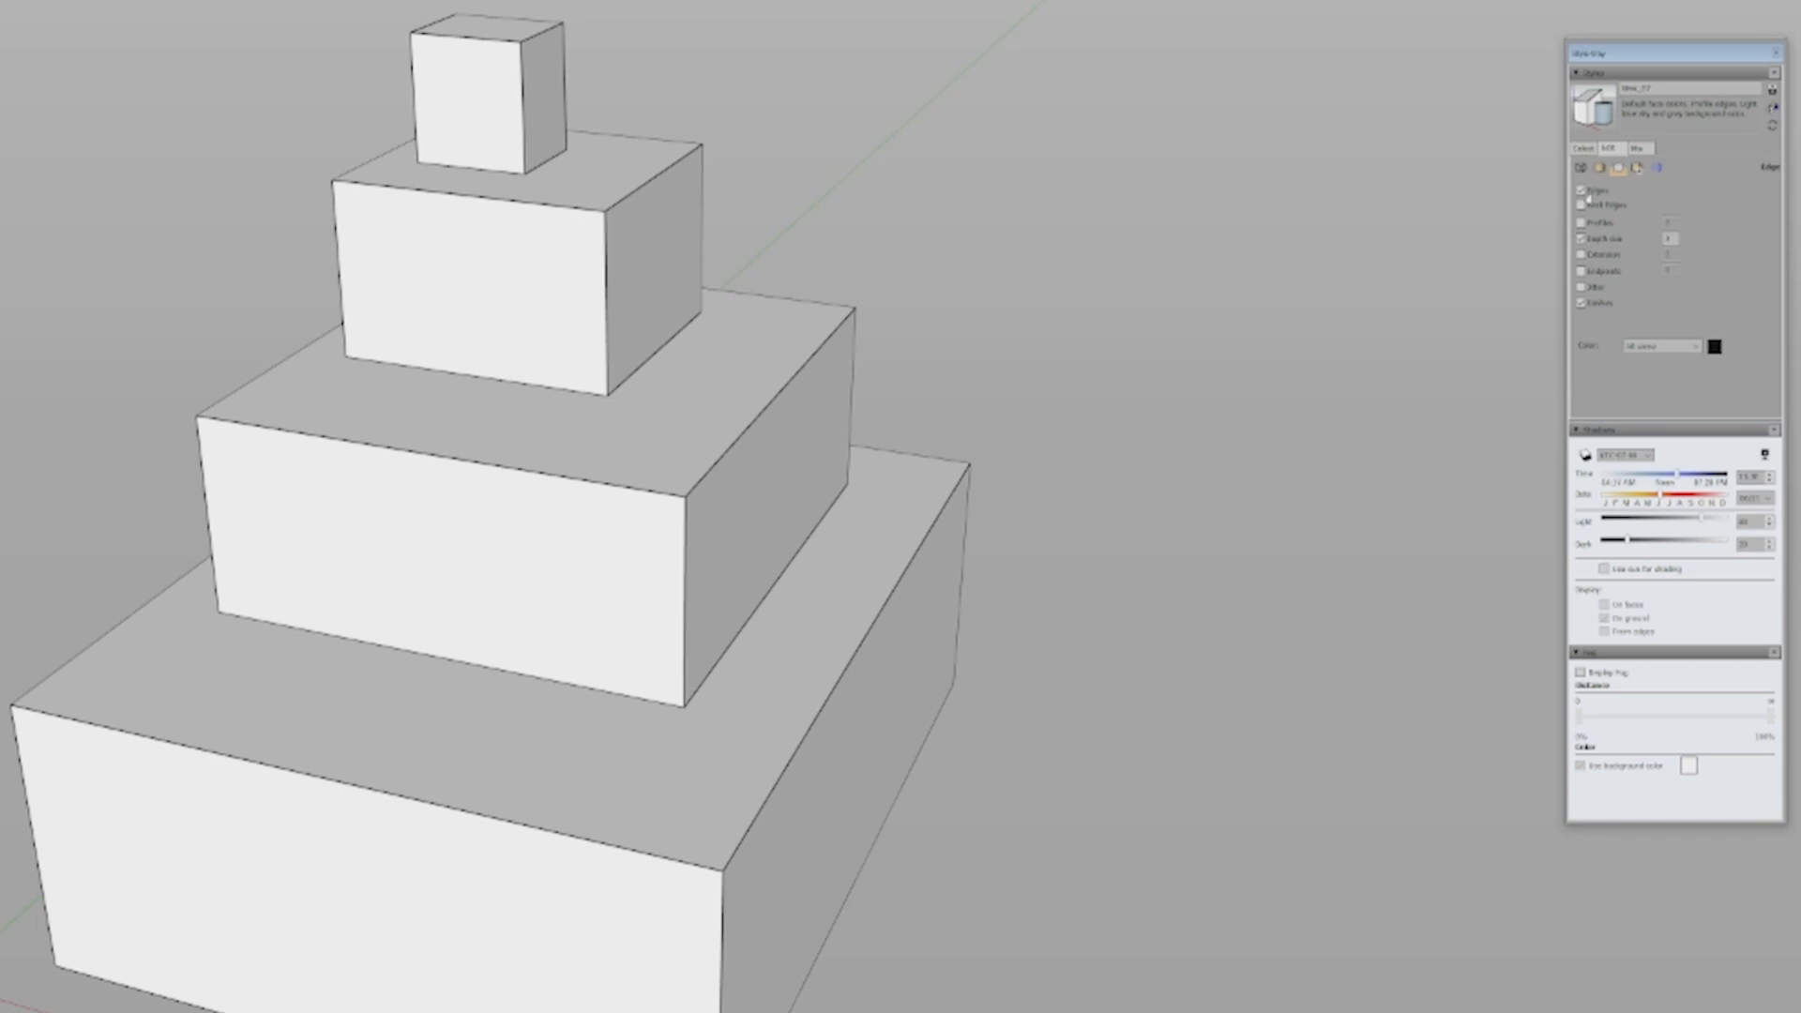
pyautogui.click(1580, 190)
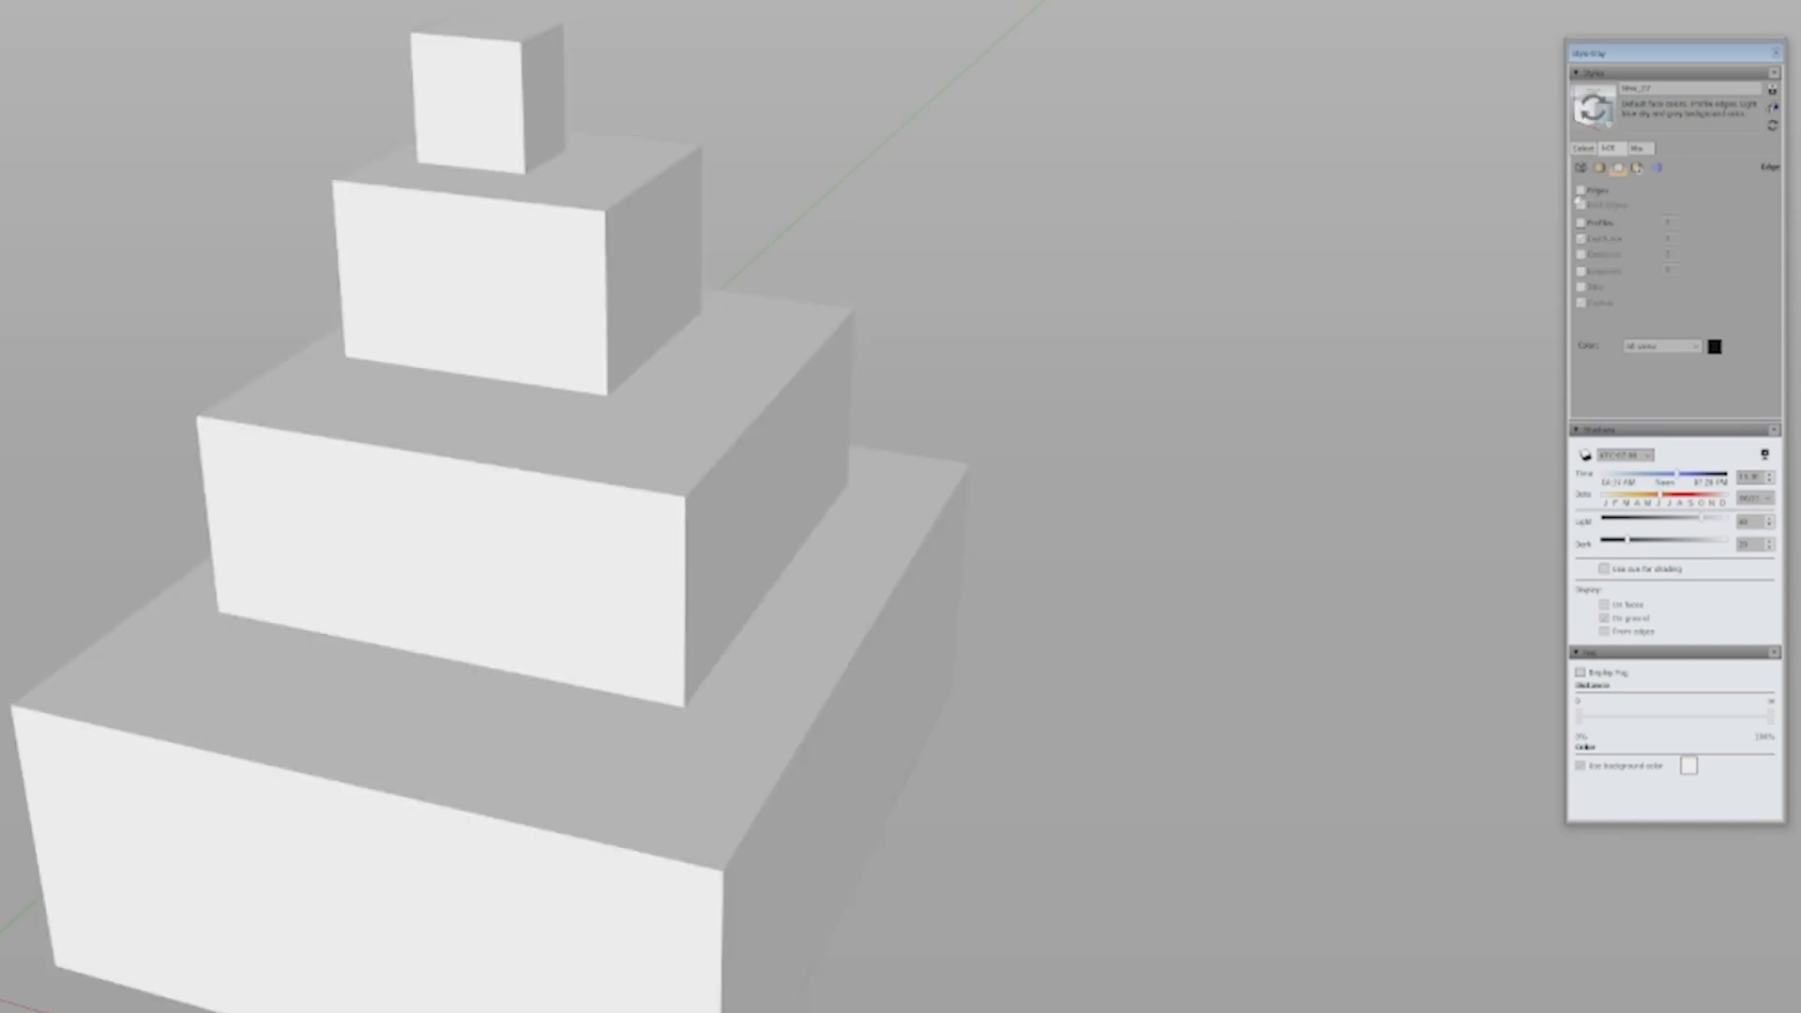
pyautogui.click(1580, 190)
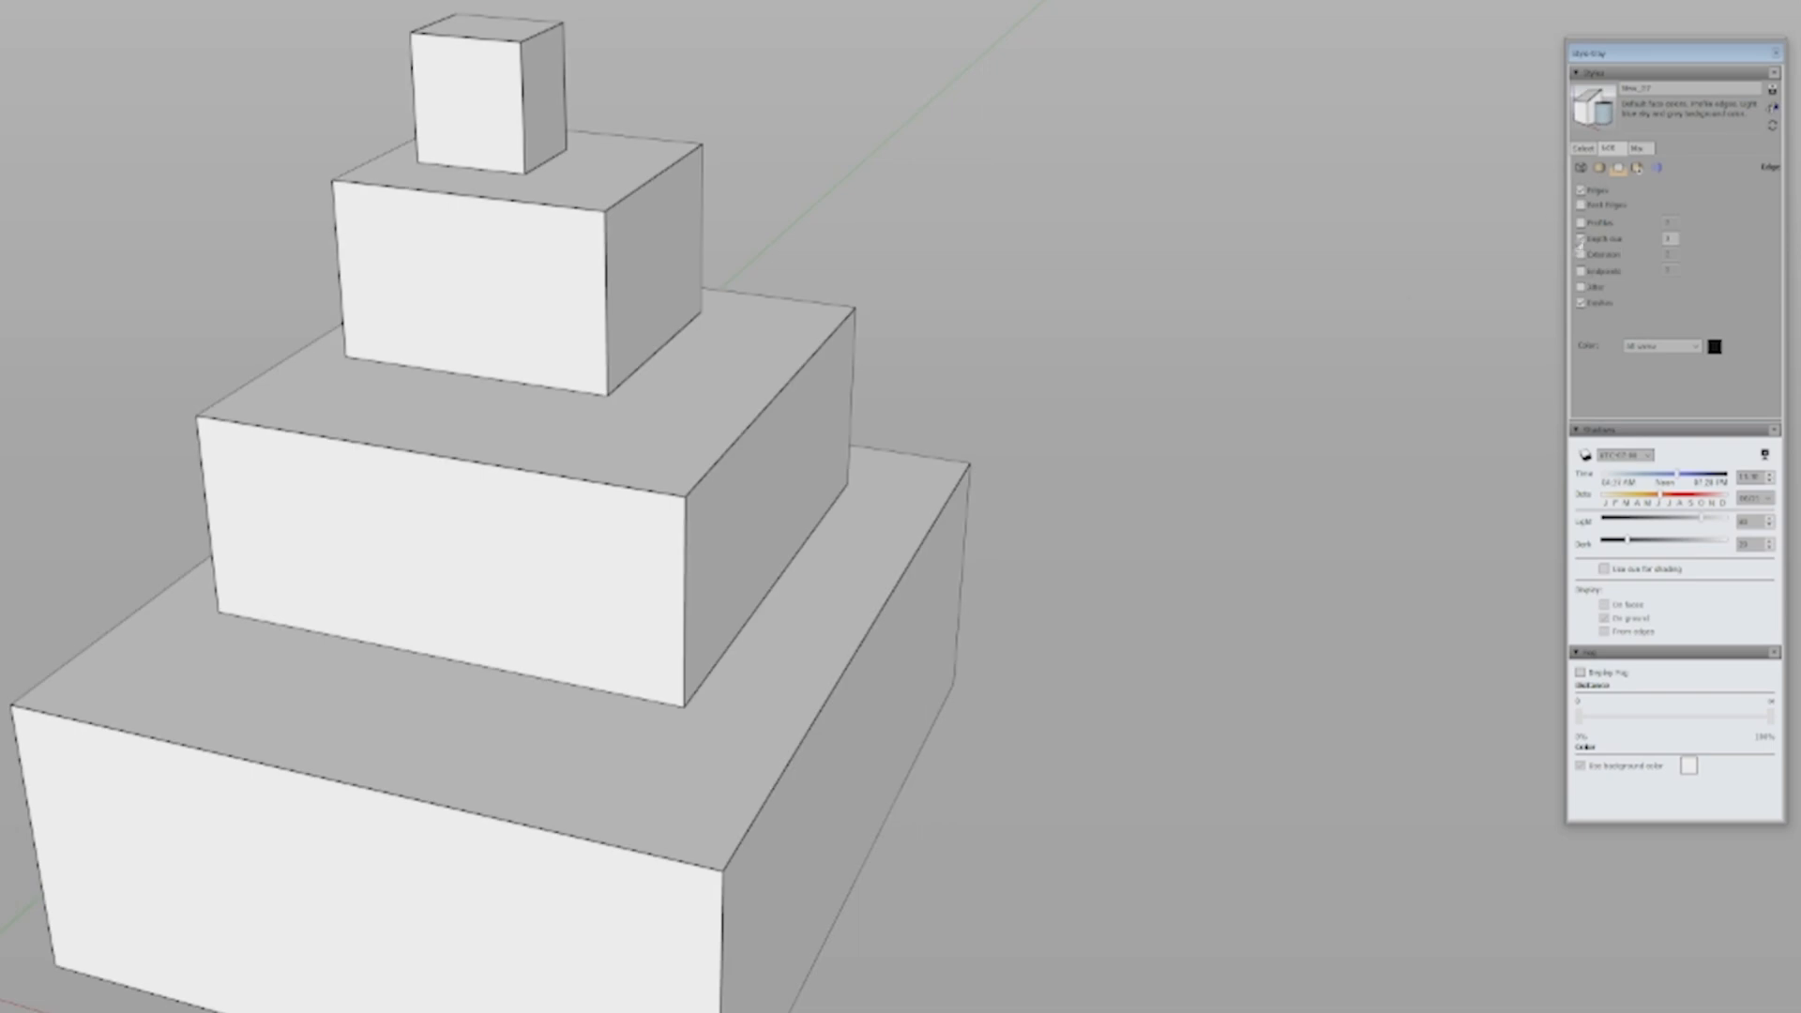
# Step: Increase the style's Depth cue value and check the edge thickness around the stacked blocks
pyautogui.doubleClick(1670, 239)
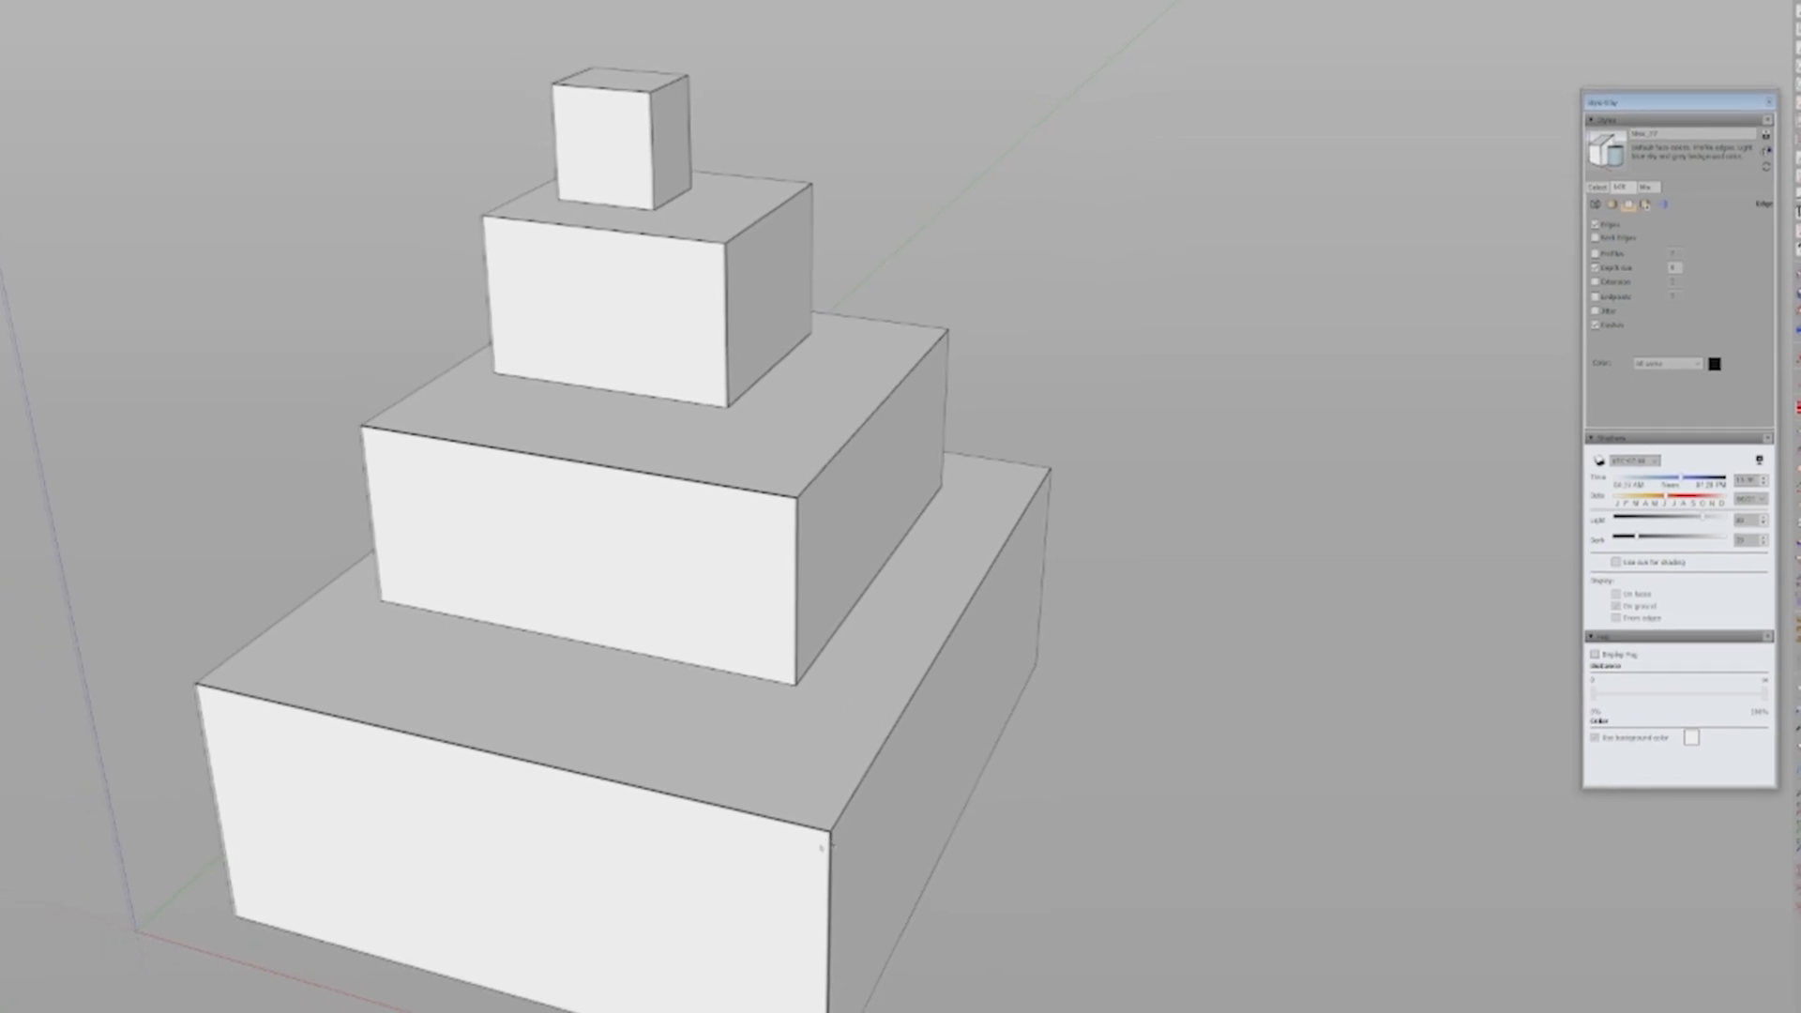
pyautogui.moveTo(776, 832); pyautogui.dragTo(1102, 479, button='middle')
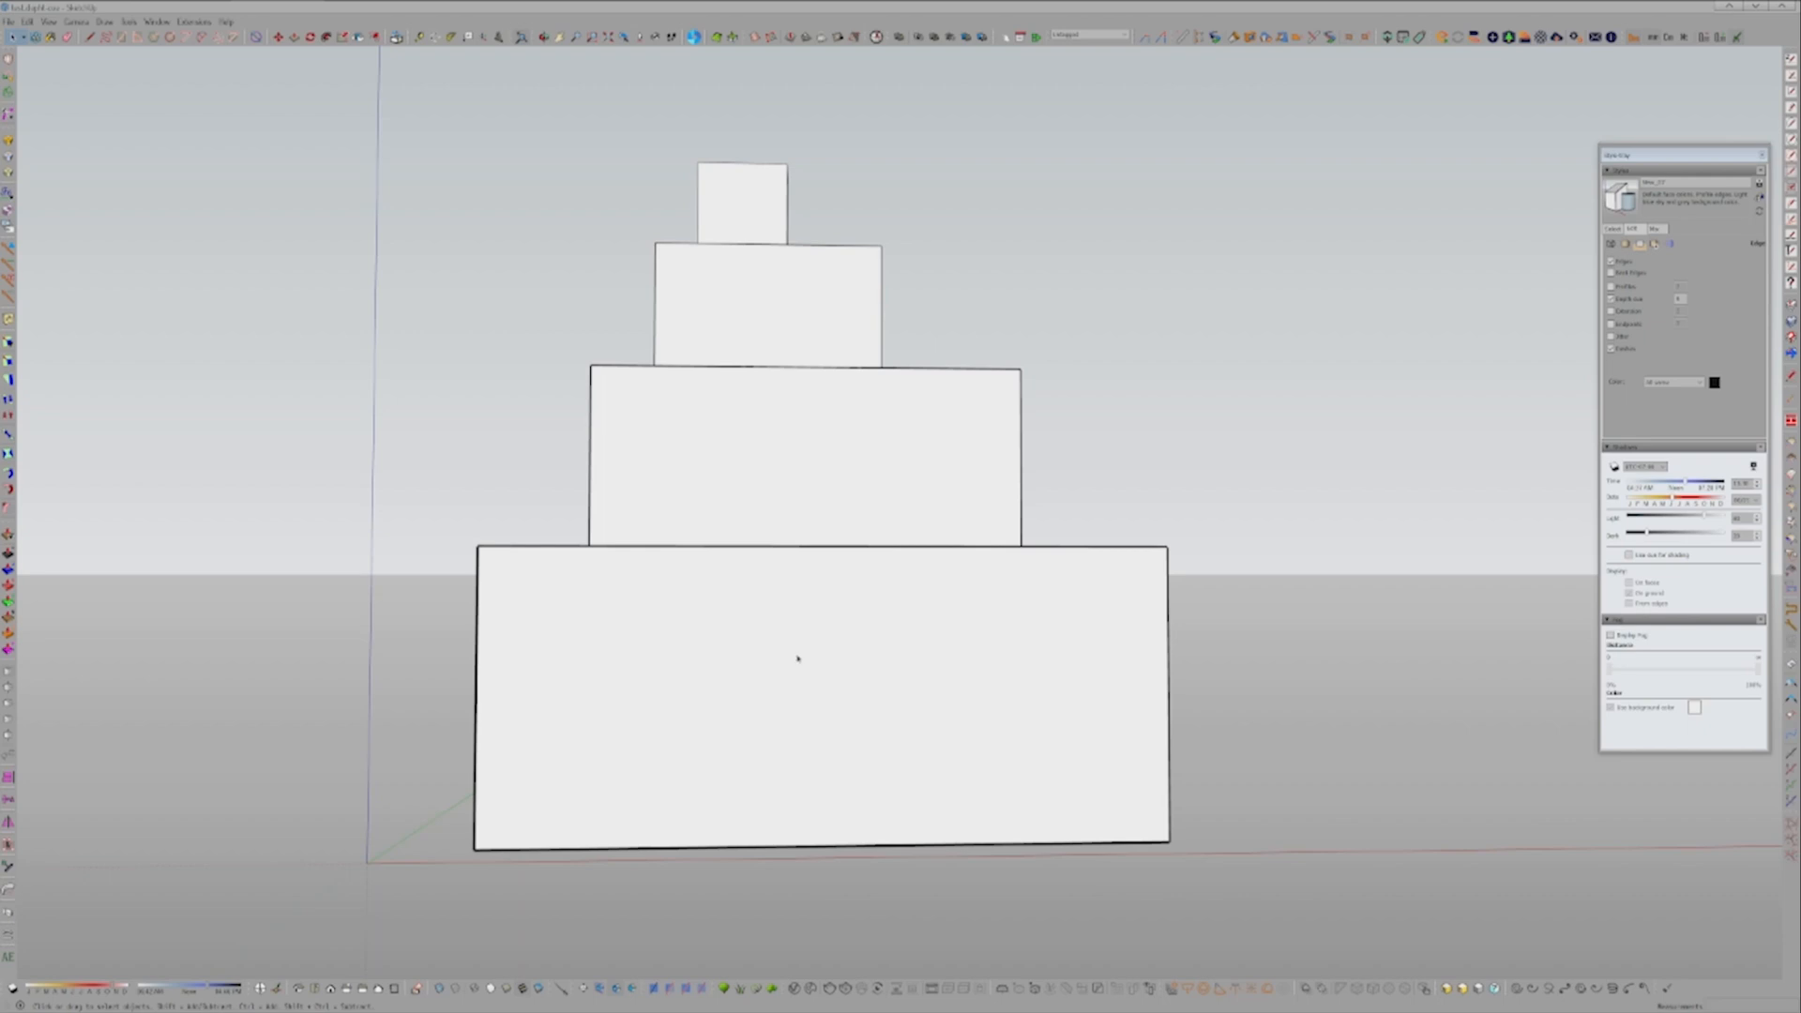
pyautogui.moveTo(1079, 567); pyautogui.dragTo(843, 702, button='middle')
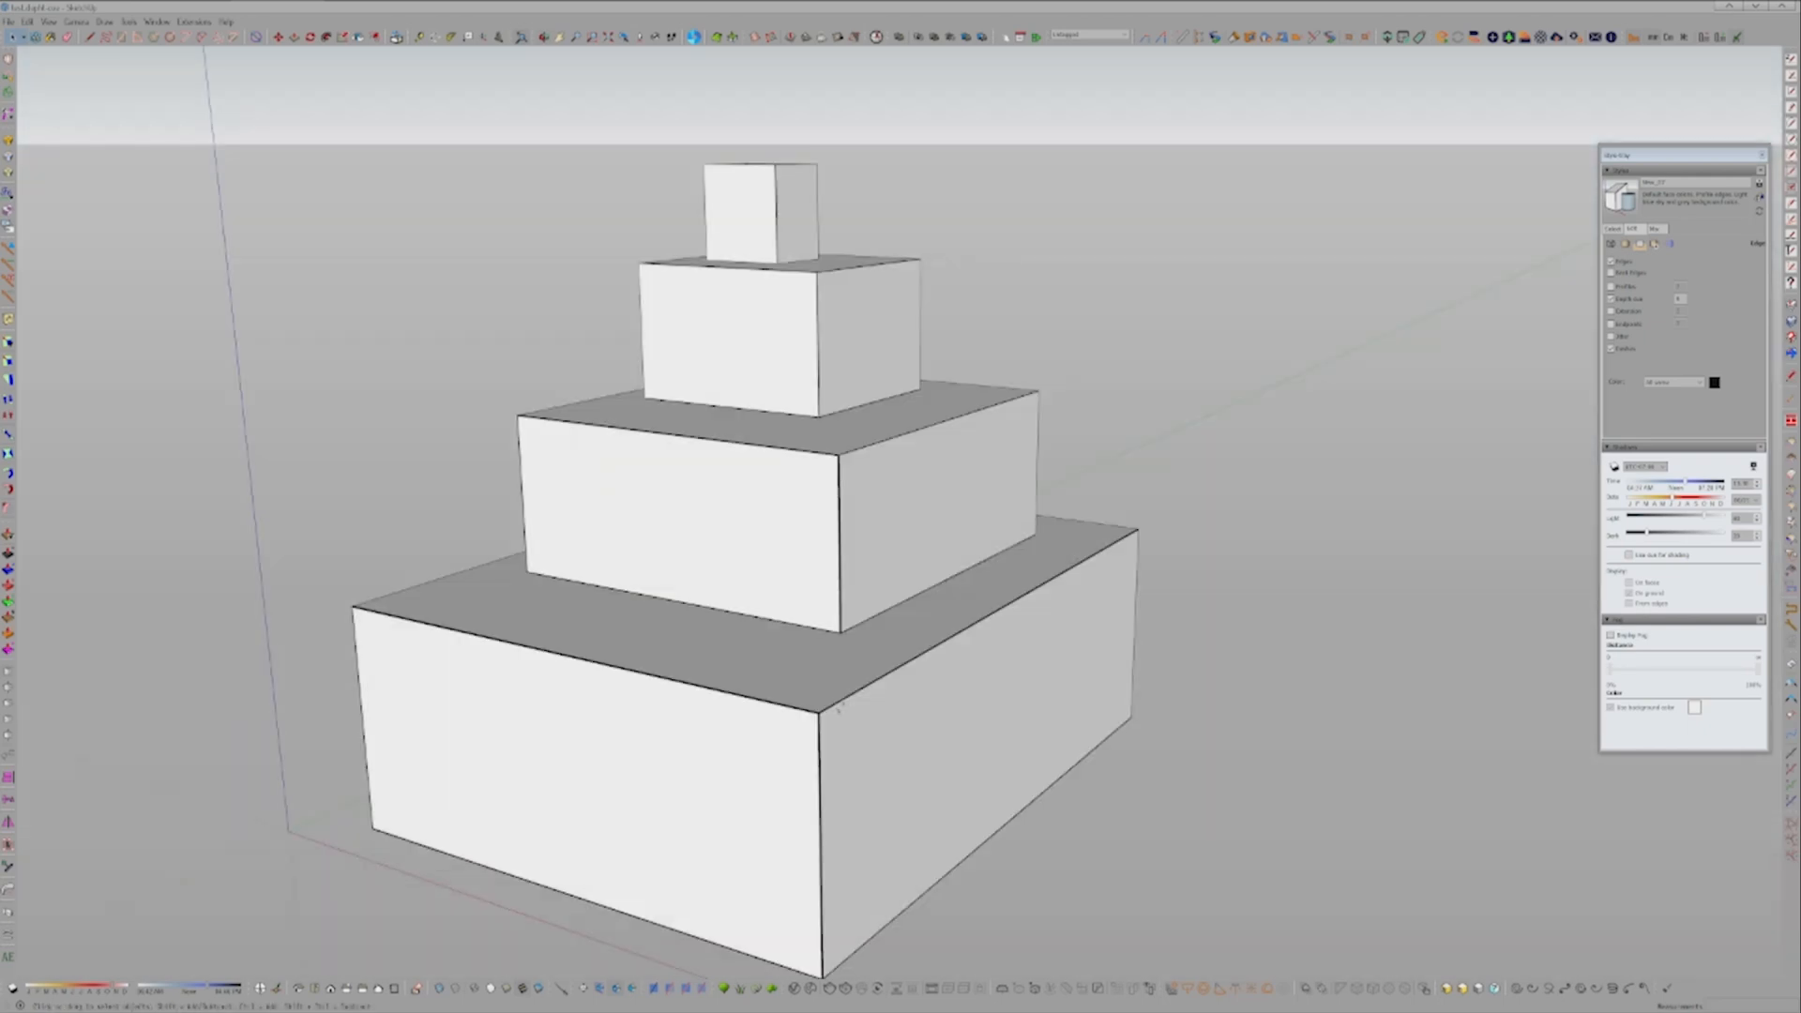
pyautogui.click(829, 694)
# Step: Clear the selection and open the cylindrical barbecue grill model from the project folder
pyautogui.hotkey('ctrl', 't')
pyautogui.hotkey('ctrl', 'o')
pyautogui.click(500, 402)
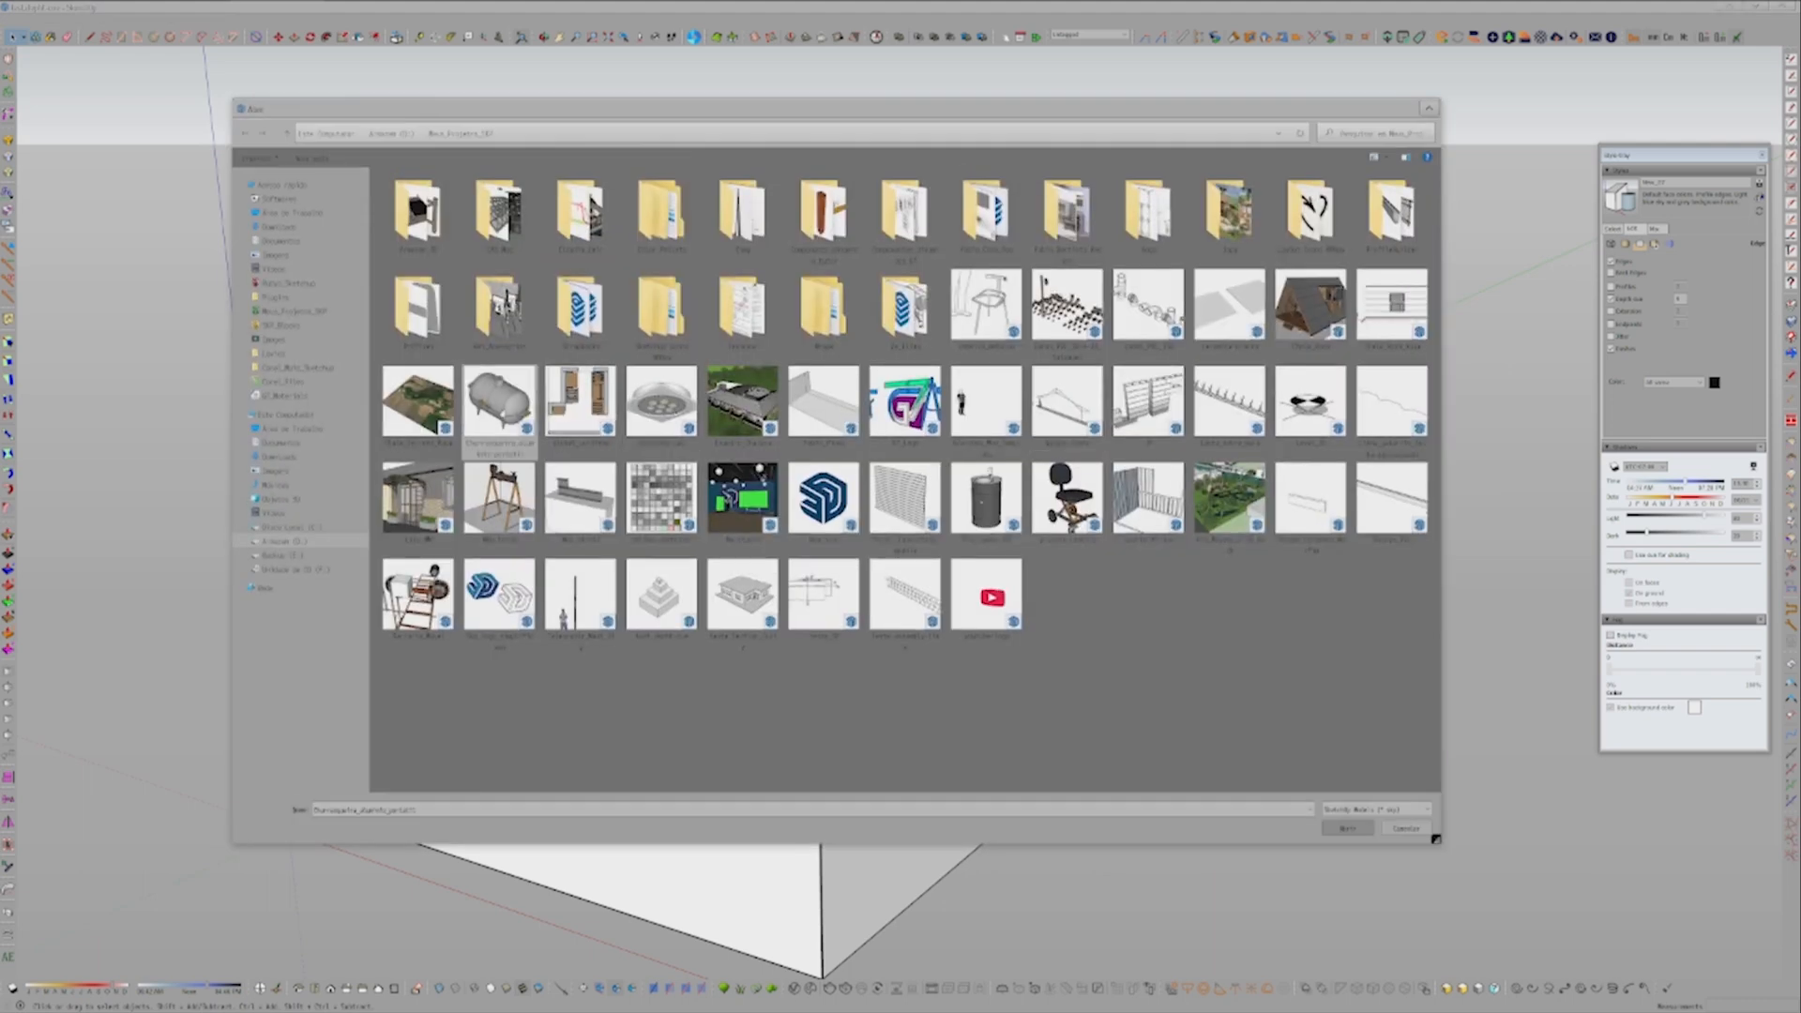
pyautogui.press('Return')
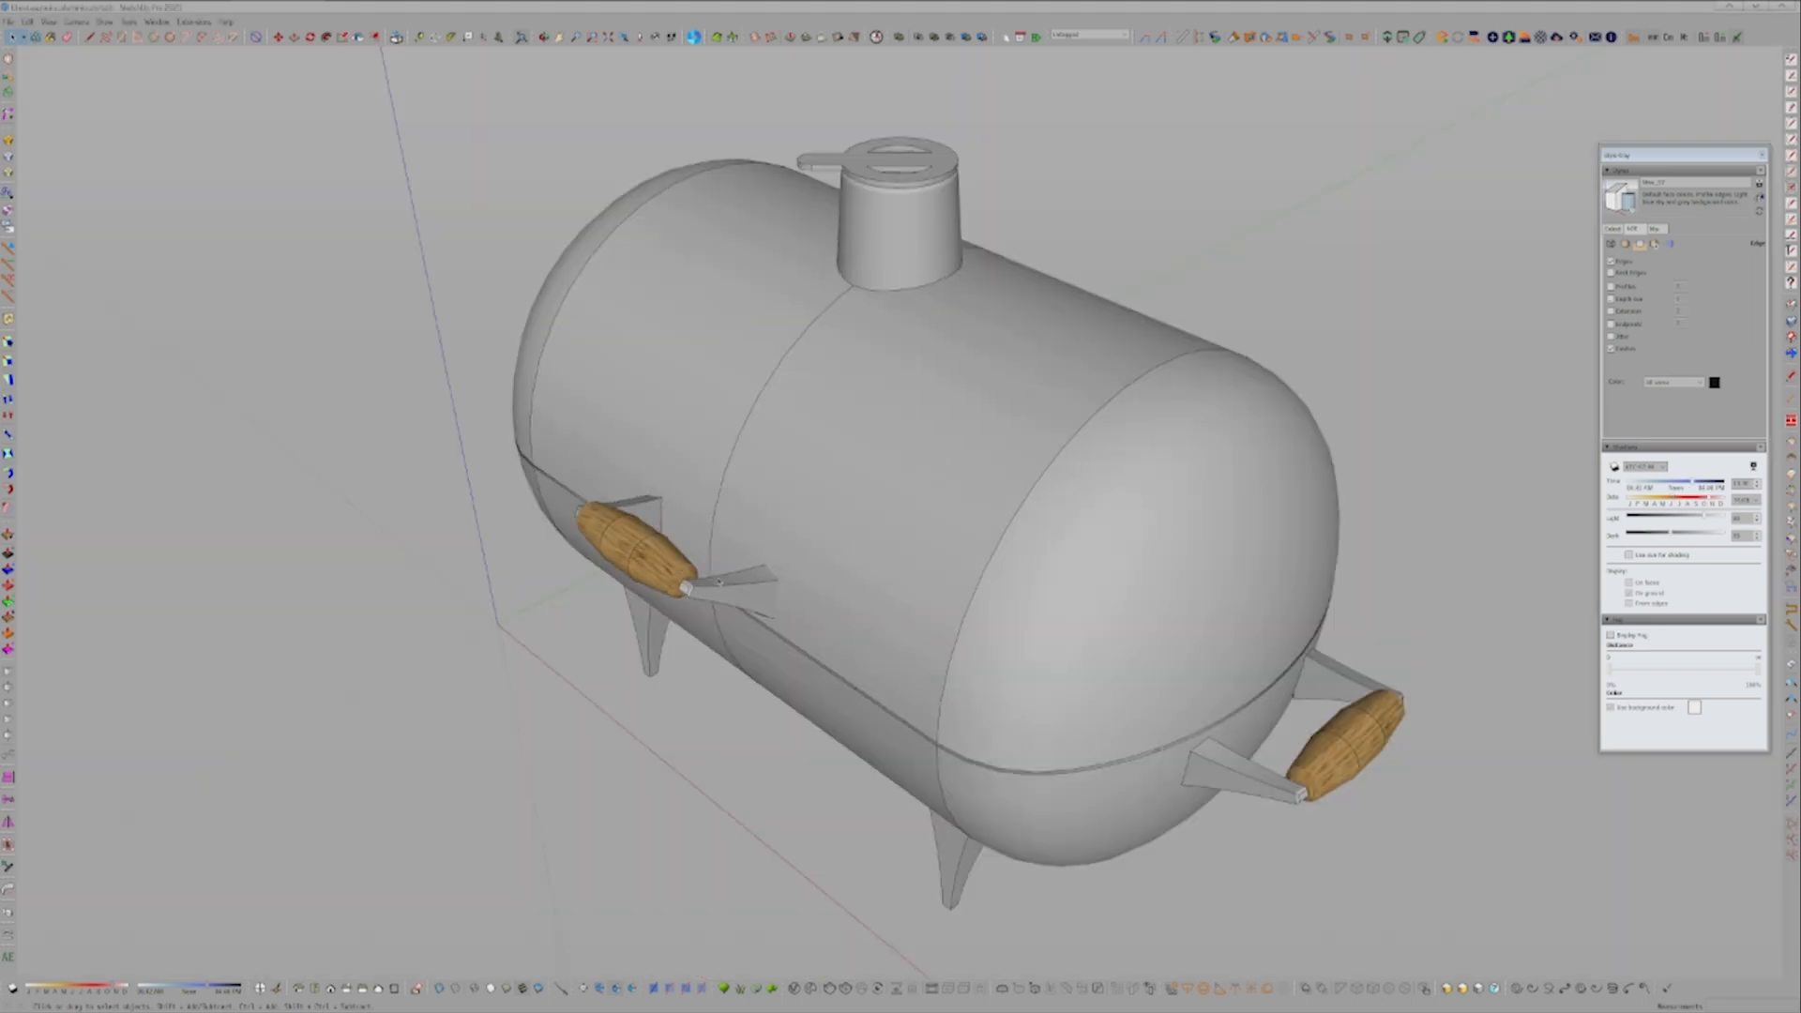
# Step: Examine the grill's edges from several angles and briefly display its hidden geometry
pyautogui.moveTo(719, 582)
pyautogui.mouseDown(button='middle')
pyautogui.moveTo(1208, 511)
pyautogui.moveTo(998, 543)
pyautogui.moveTo(983, 524)
pyautogui.moveTo(423, 573)
pyautogui.mouseUp(button='middle')
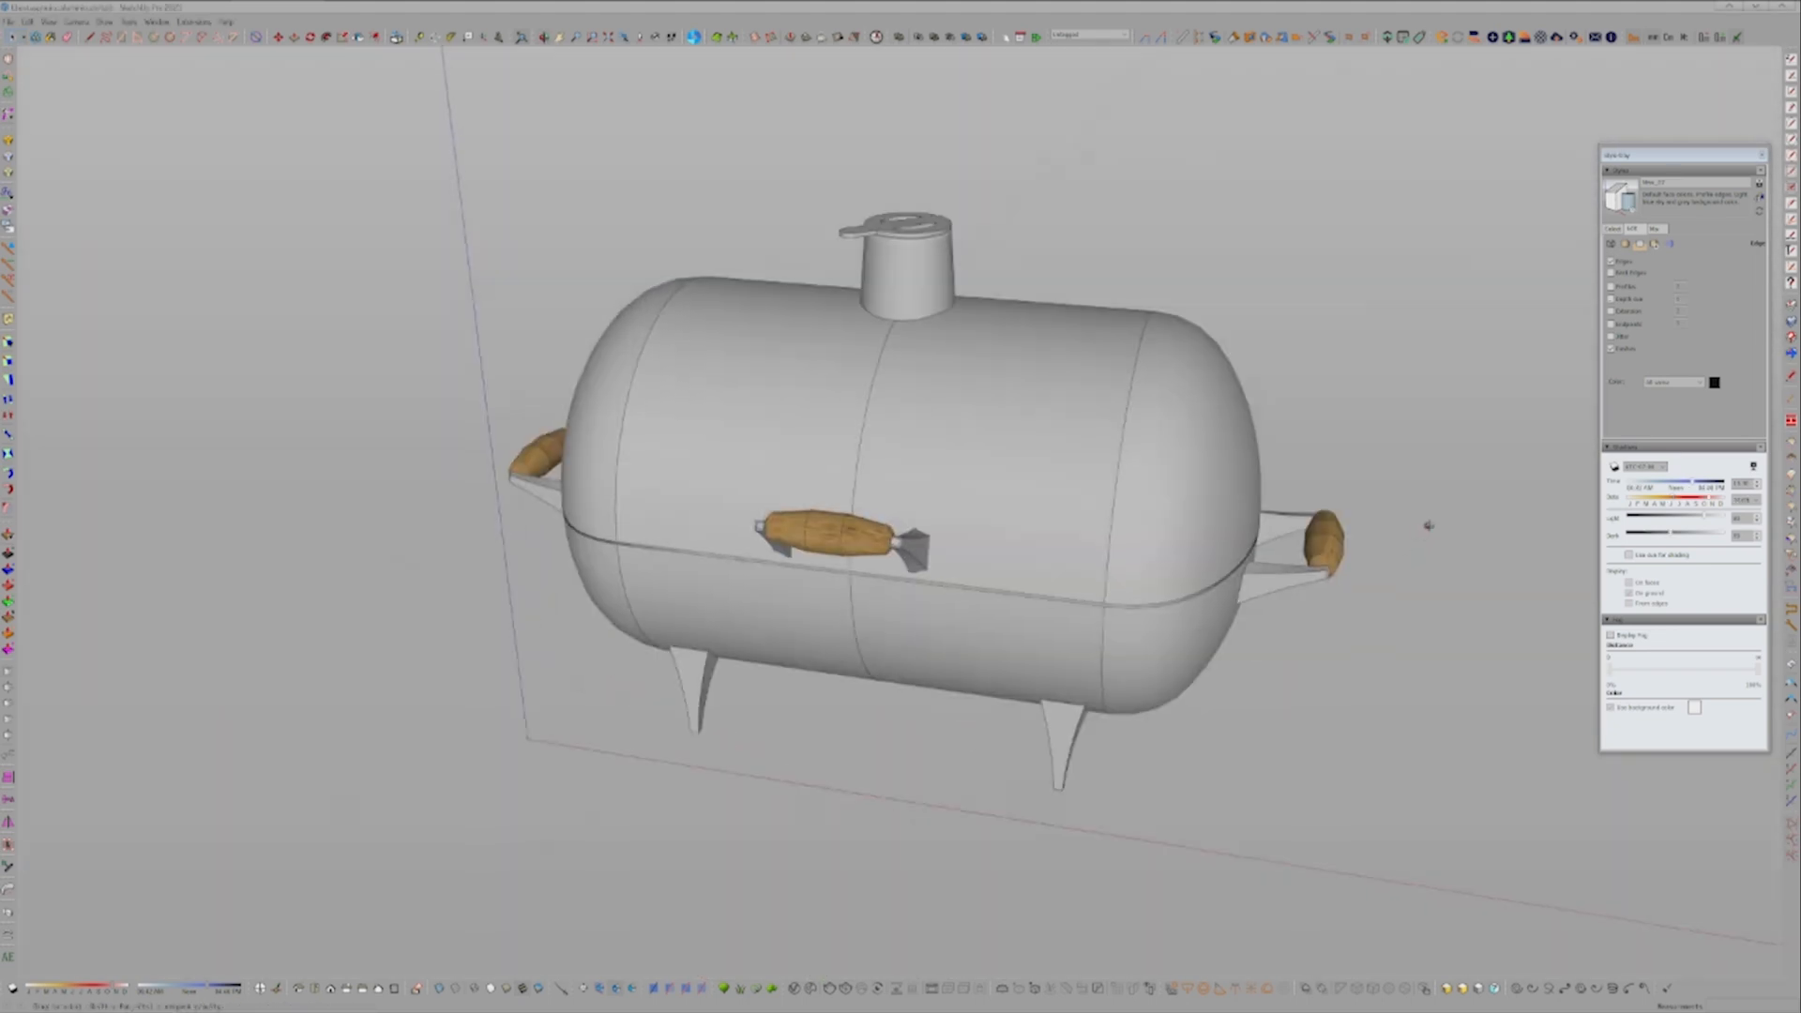
pyautogui.moveTo(1427, 523)
pyautogui.mouseDown(button='middle')
pyautogui.moveTo(907, 657)
pyautogui.moveTo(668, 654)
pyautogui.moveTo(766, 565)
pyautogui.moveTo(791, 653)
pyautogui.moveTo(960, 605)
pyautogui.moveTo(969, 475)
pyautogui.moveTo(1182, 200)
pyautogui.mouseUp(button='middle')
pyautogui.moveTo(1233, 286); pyautogui.dragTo(1078, 610, button='middle')
pyautogui.moveTo(1041, 532)
pyautogui.mouseDown(button='middle')
pyautogui.moveTo(916, 651)
pyautogui.moveTo(1172, 523)
pyautogui.mouseUp(button='middle')
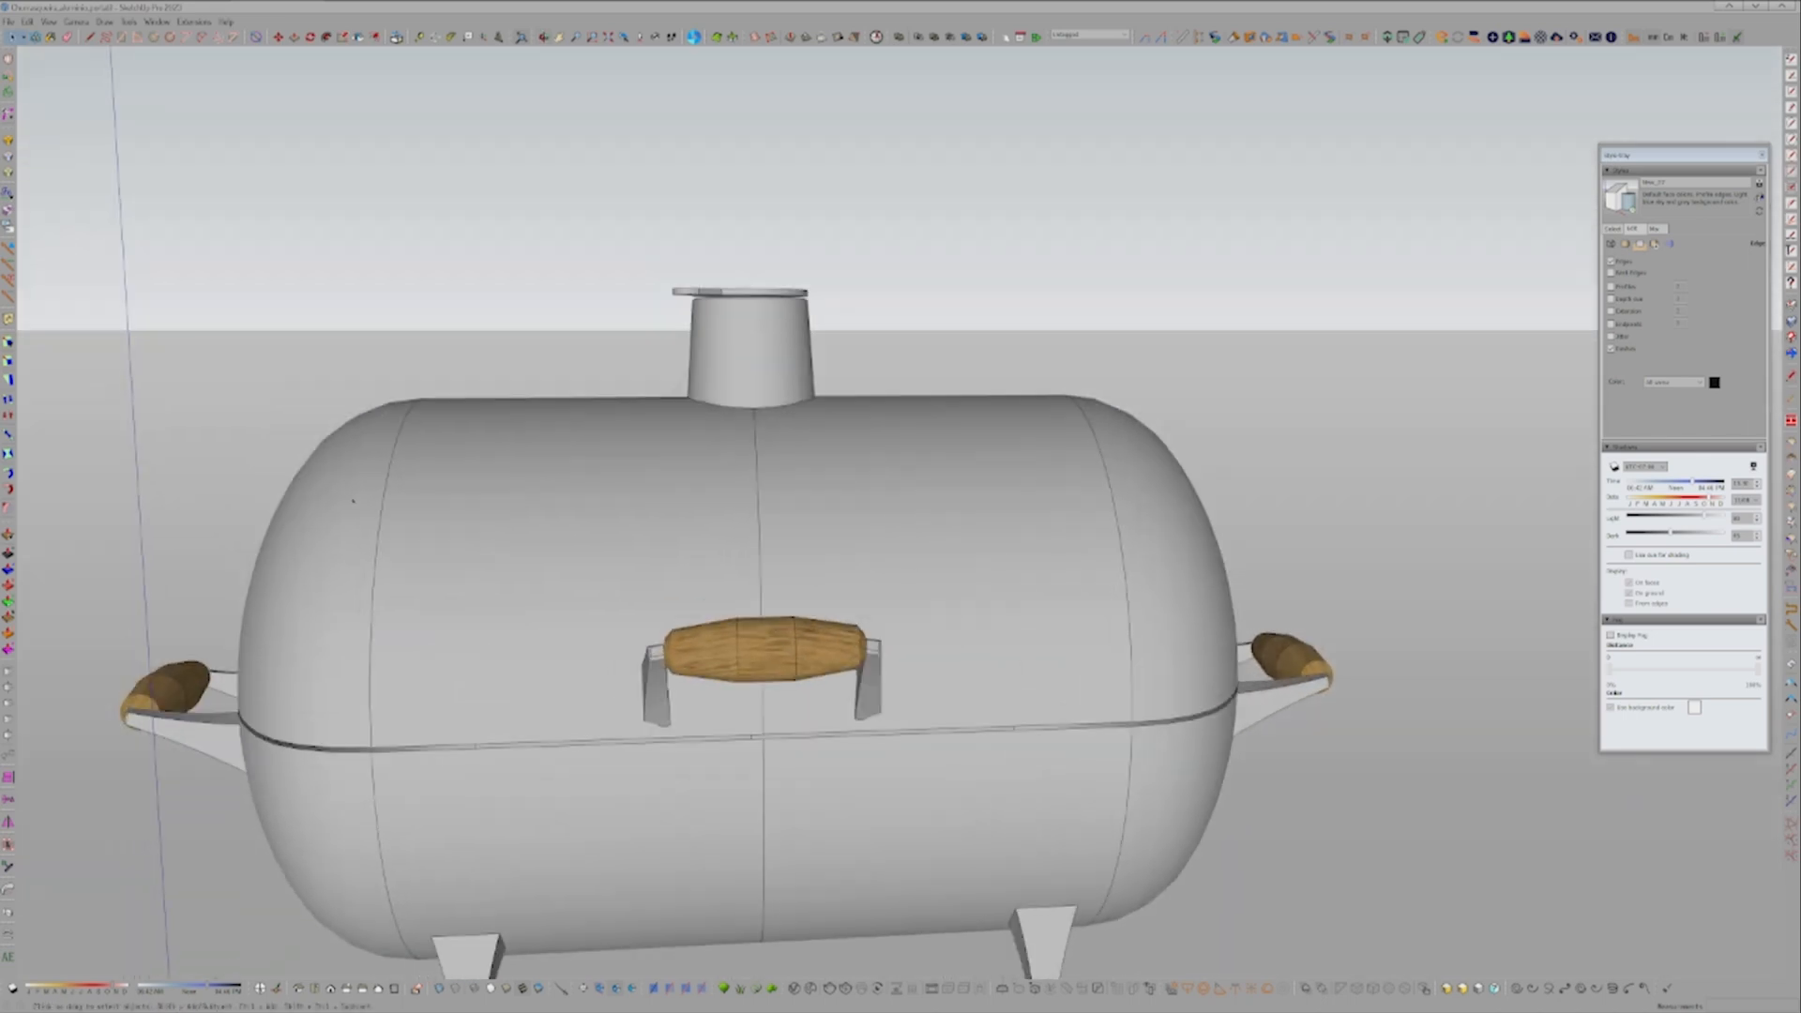
pyautogui.moveTo(314, 606); pyautogui.dragTo(441, 647, button='middle')
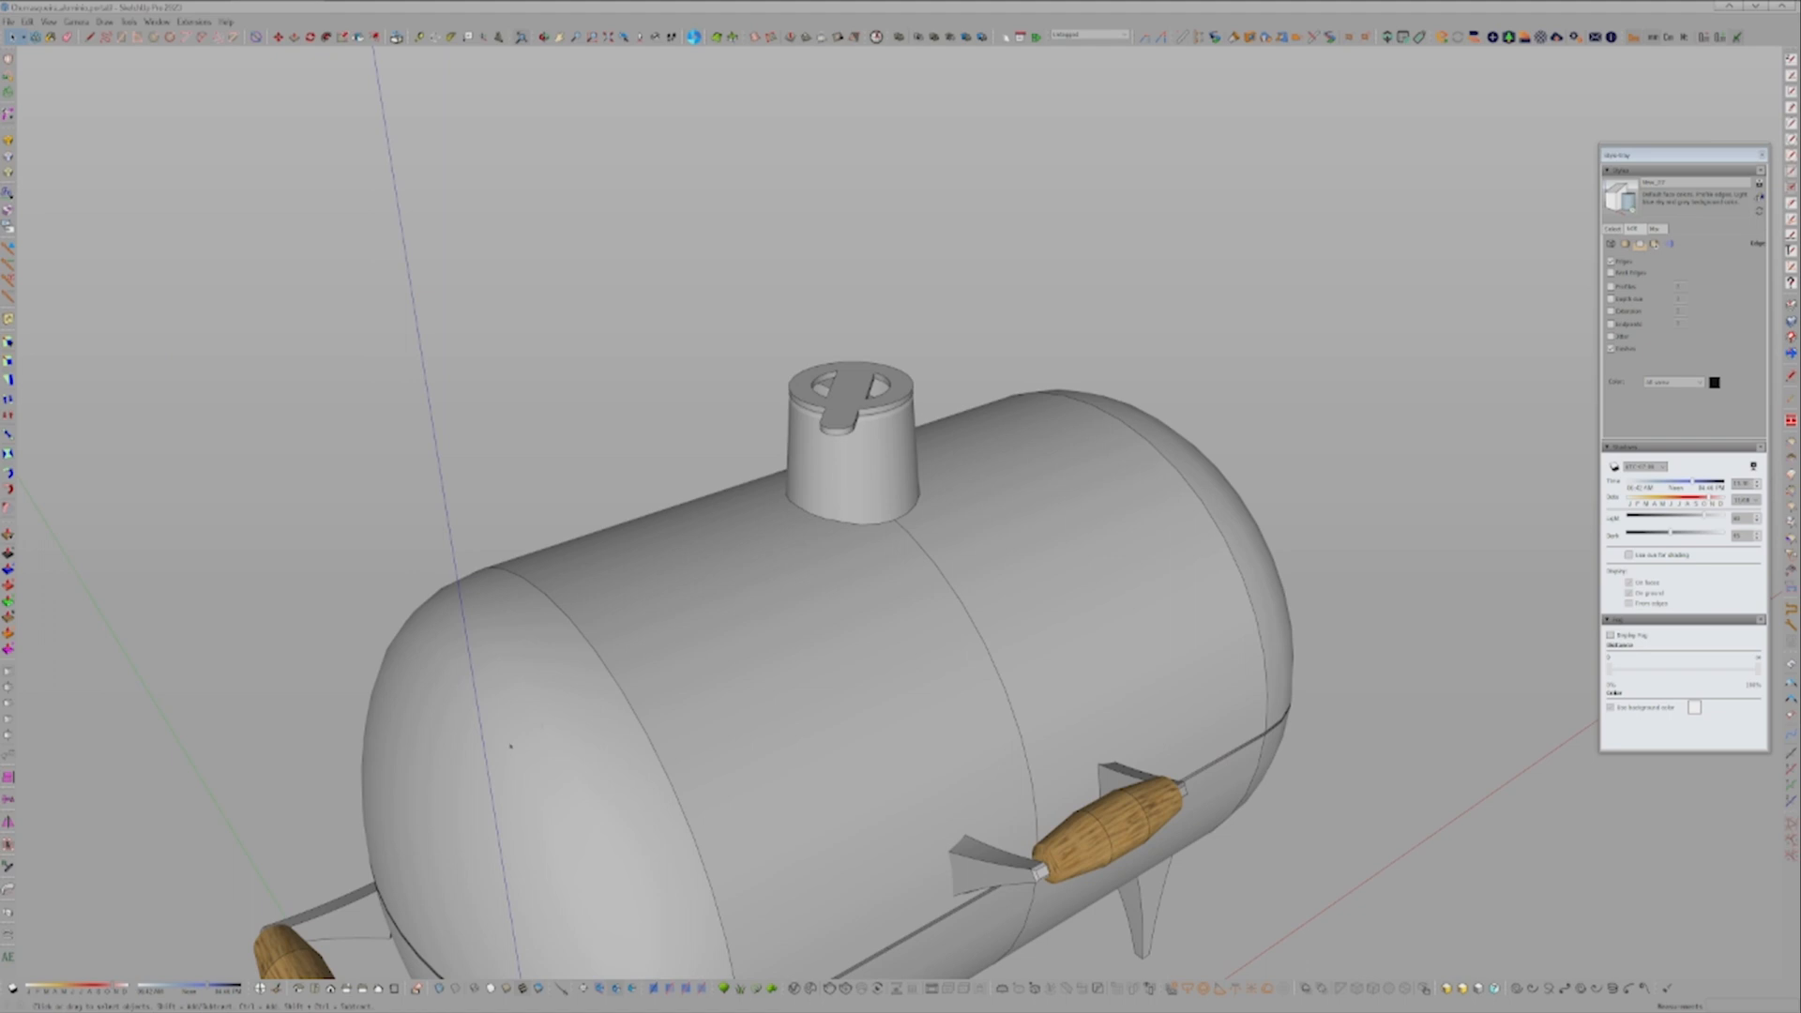
pyautogui.moveTo(737, 780); pyautogui.dragTo(437, 716, button='middle')
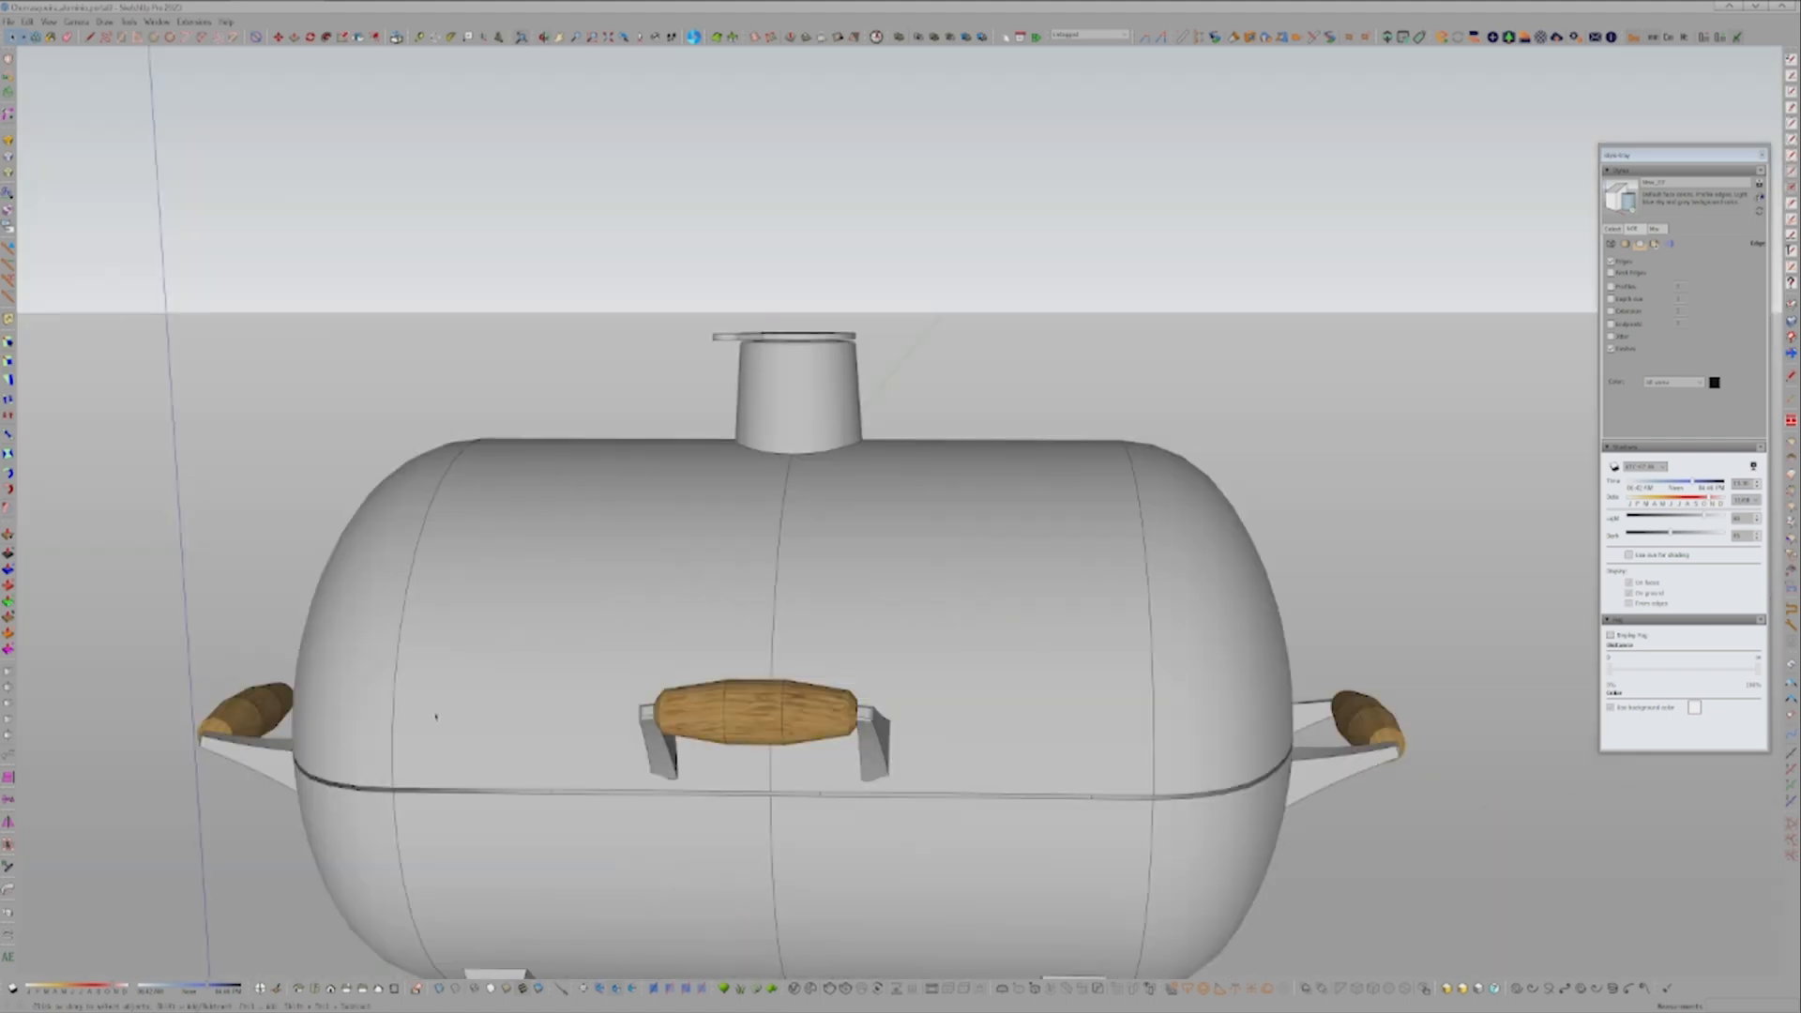
pyautogui.hotkey('alt', 'h')
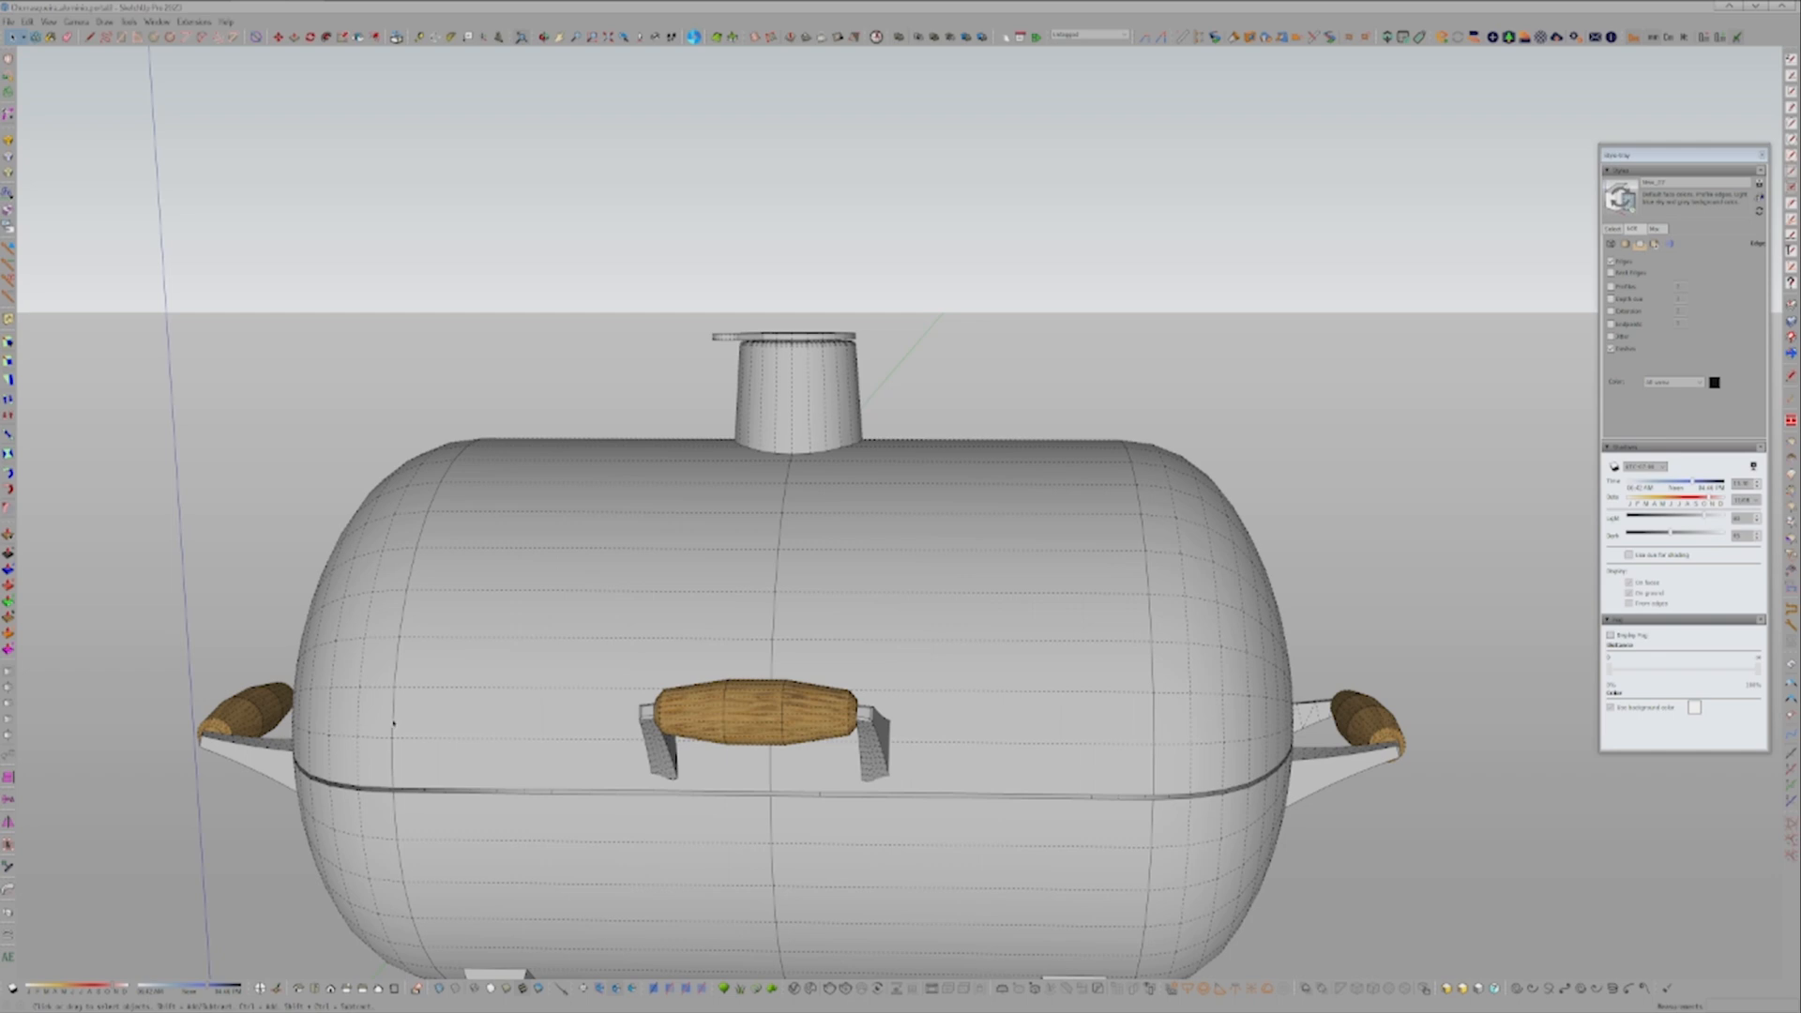
pyautogui.hotkey('alt', 'h')
# Step: Select the entire grill and remove all its materials, leaving the default white faces
pyautogui.moveTo(855, 373)
pyautogui.mouseDown(button='middle')
pyautogui.moveTo(583, 723)
pyautogui.moveTo(651, 547)
pyautogui.mouseUp(button='middle')
pyautogui.scroll(-3, 998, 367)
pyautogui.hotkey('ctrl', 'a')
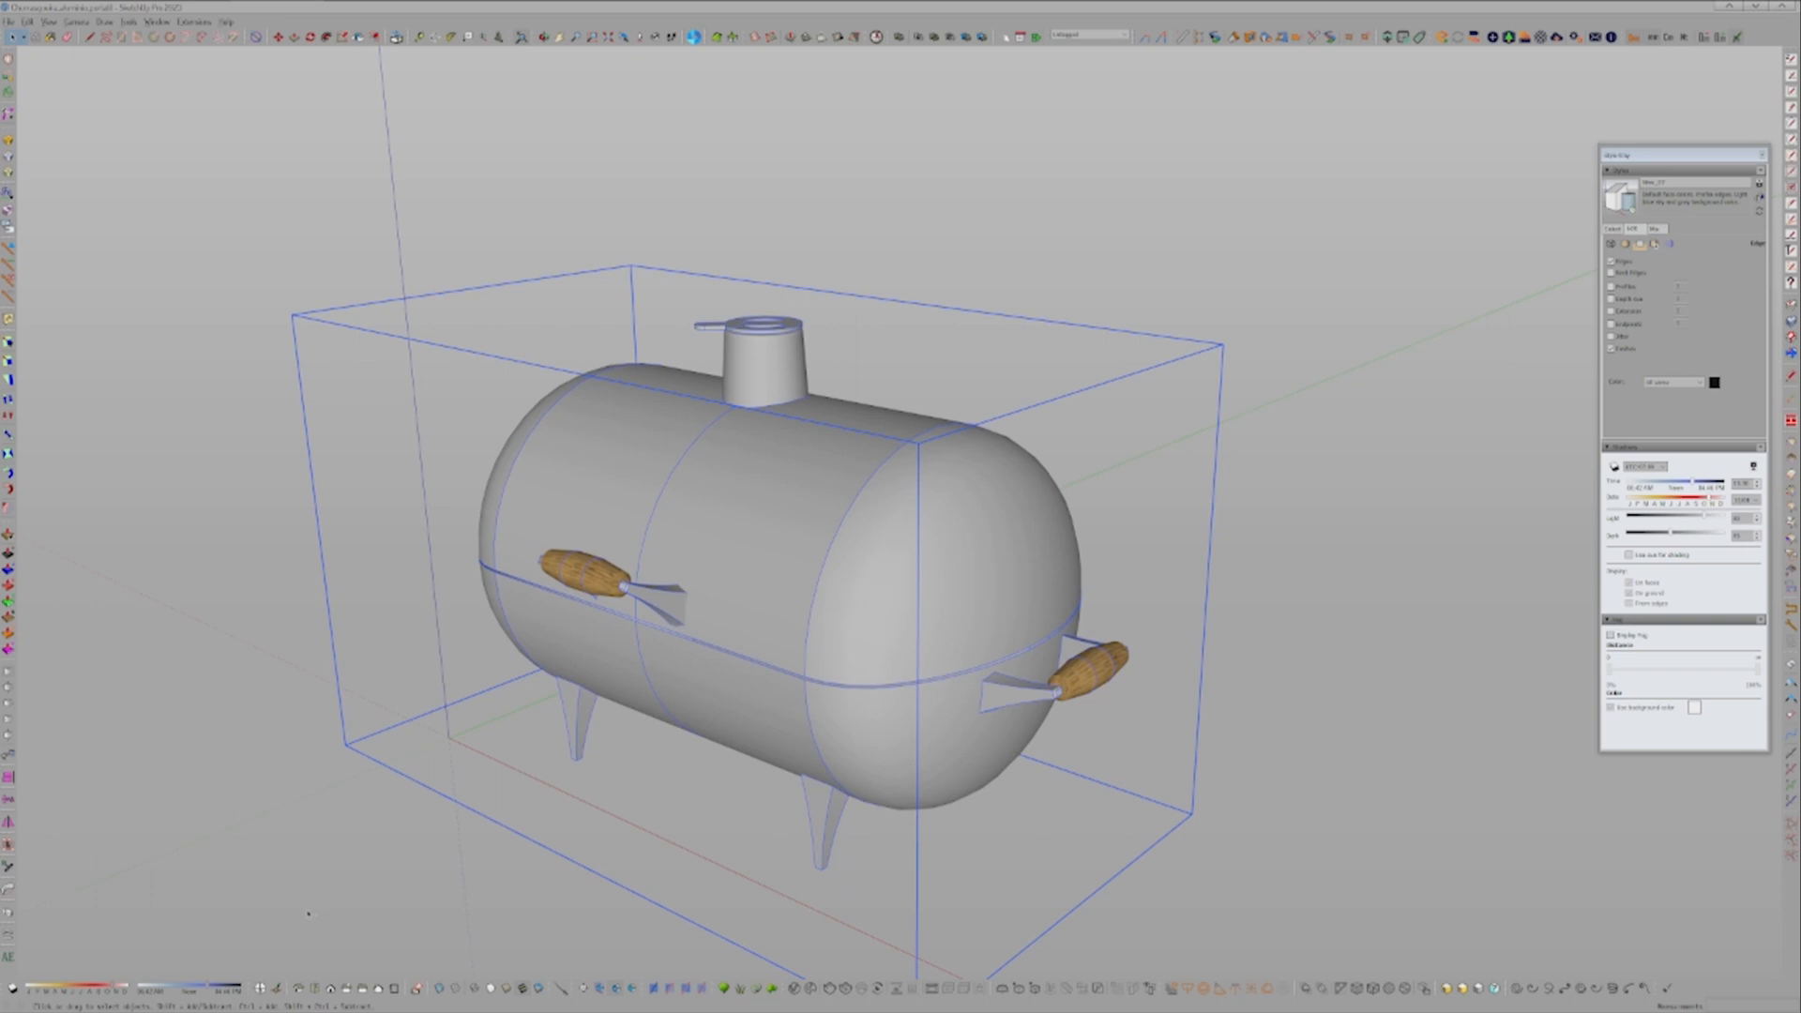
pyautogui.hotkey('alt', 'm')
pyautogui.click(308, 912)
pyautogui.moveTo(657, 656); pyautogui.dragTo(1077, 498, button='middle')
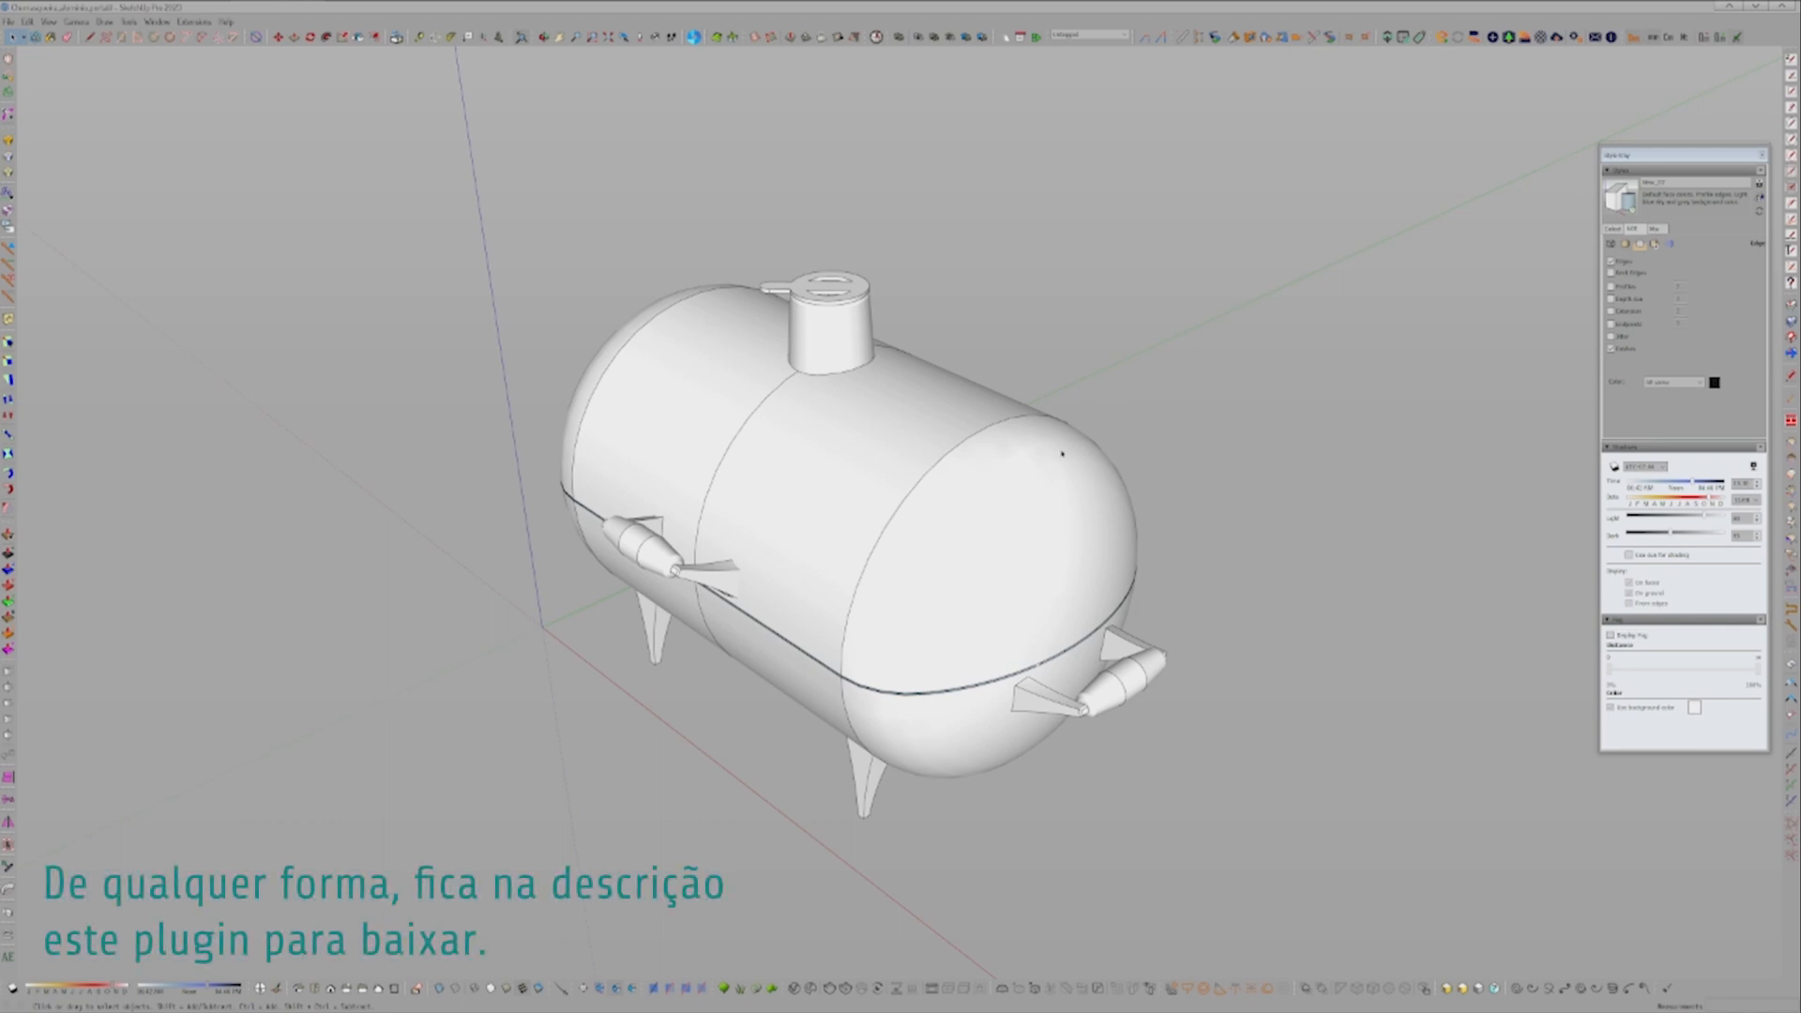
# Step: Turn off Sky and Ground in the style's background settings
pyautogui.moveTo(1037, 454)
pyautogui.mouseDown(button='middle')
pyautogui.moveTo(1054, 534)
pyautogui.moveTo(1037, 632)
pyautogui.moveTo(884, 703)
pyautogui.moveTo(1079, 507)
pyautogui.mouseUp(button='middle')
pyautogui.scroll(3, 1007, 651)
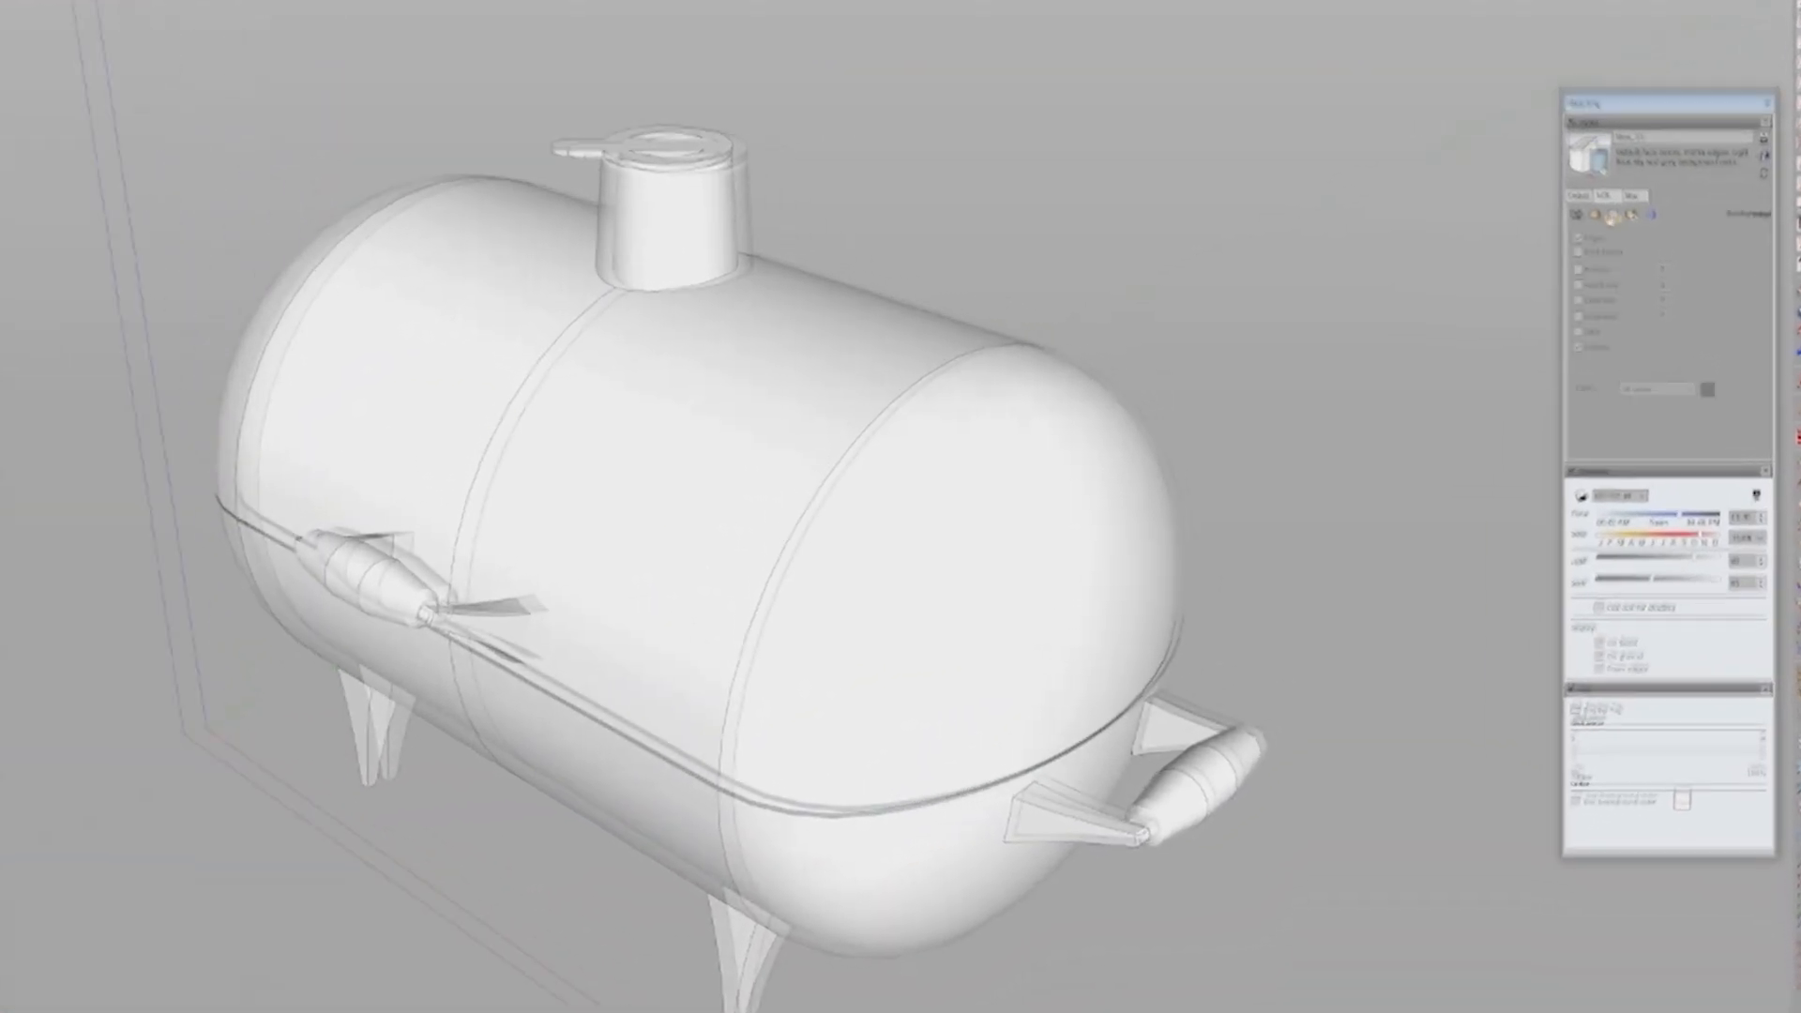
pyautogui.click(1635, 239)
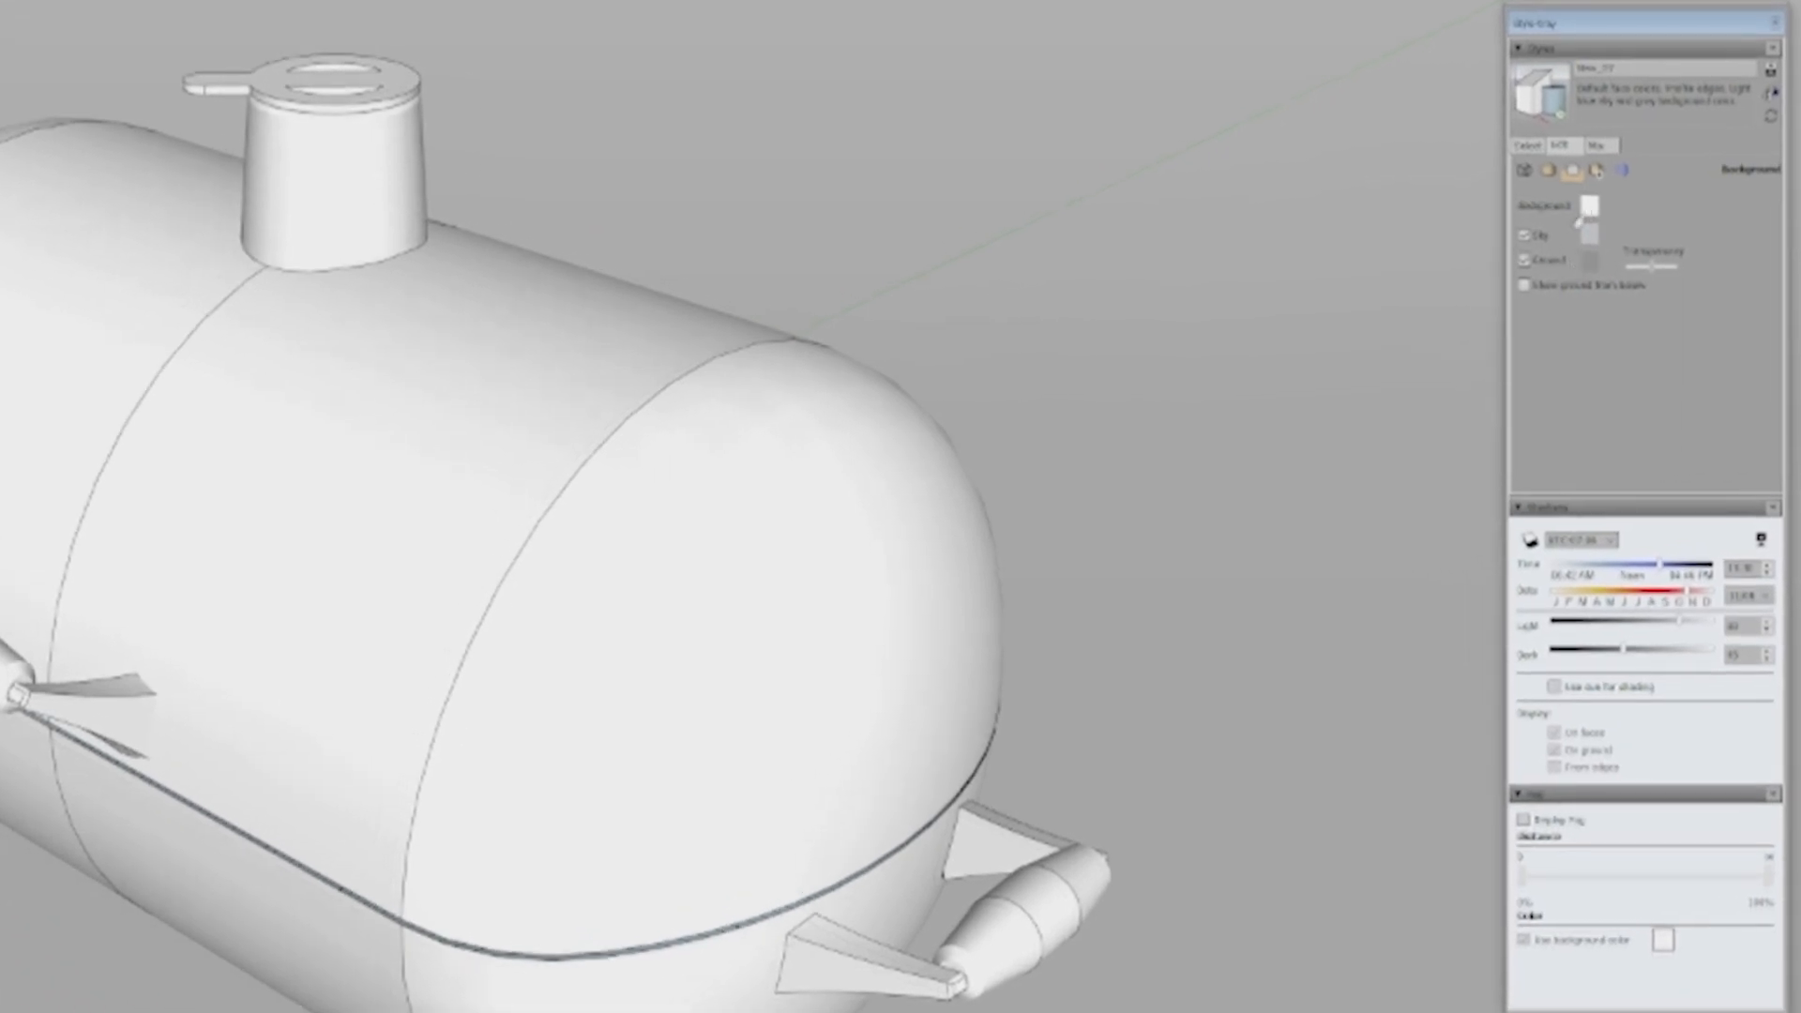
pyautogui.click(1524, 260)
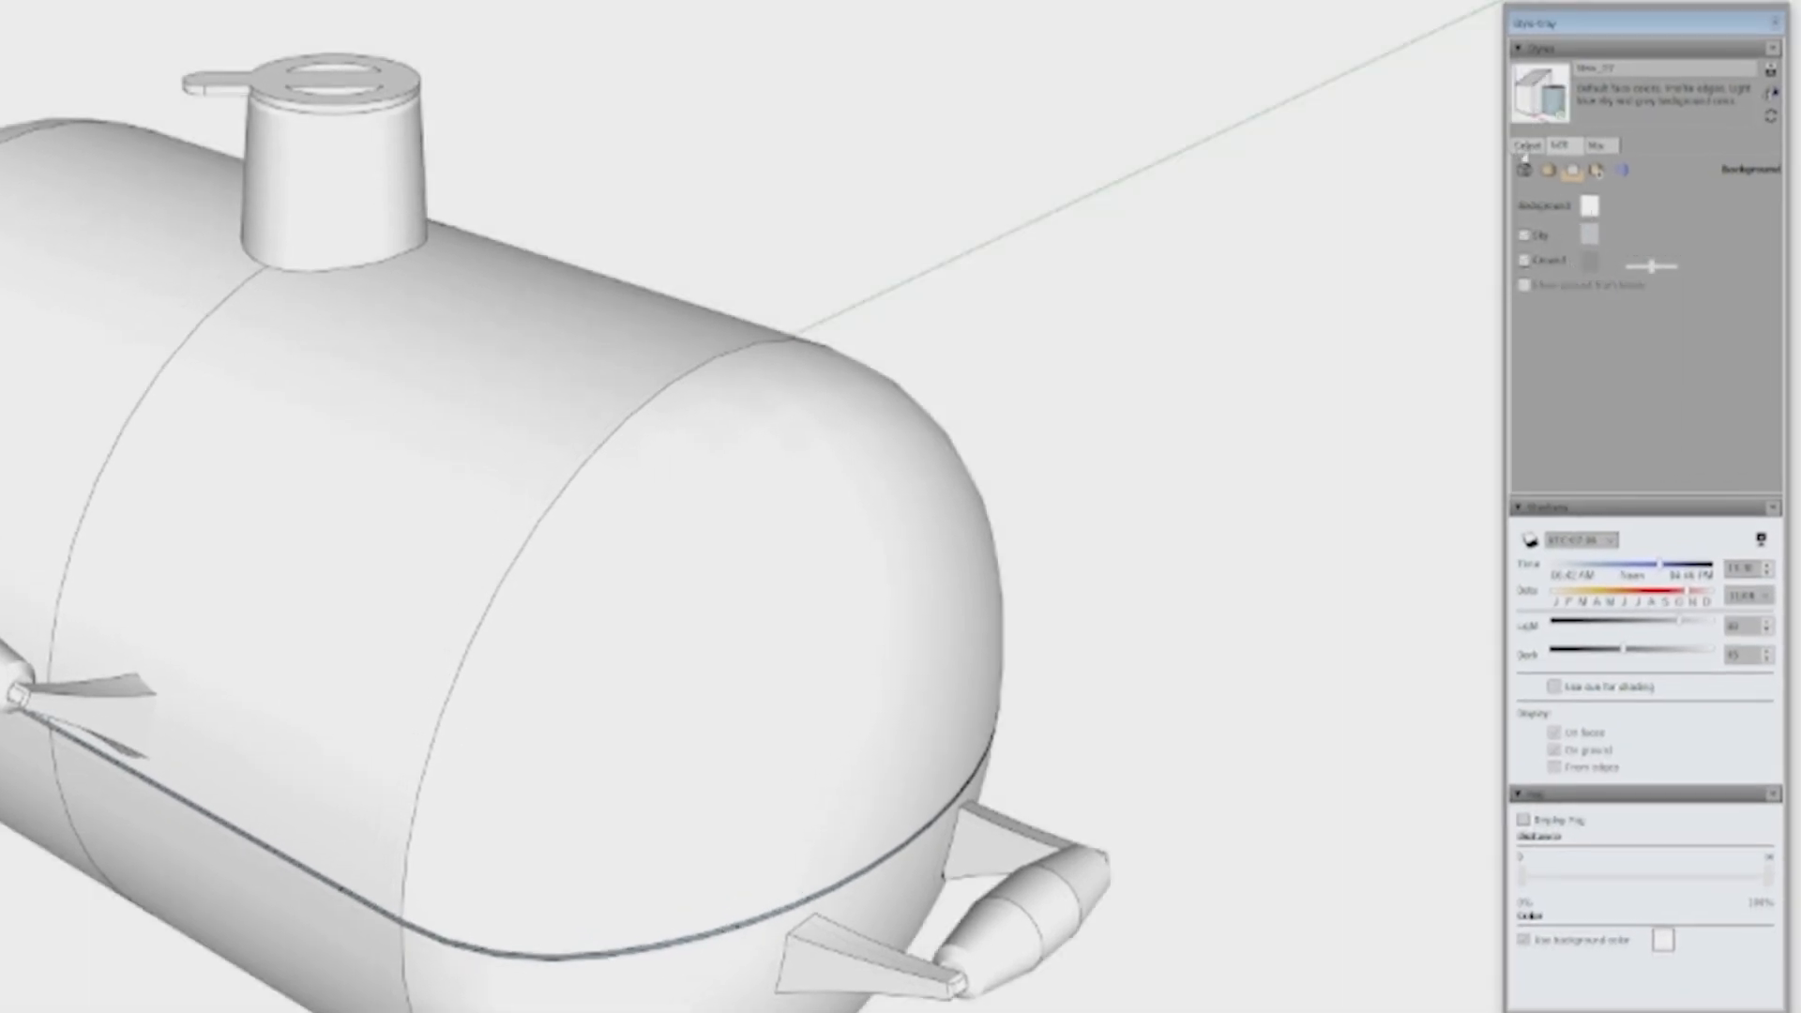
# Step: Turn on Profiles in the style's edge settings
pyautogui.click(1525, 170)
pyautogui.moveTo(453, 416); pyautogui.dragTo(1047, 519, button='middle')
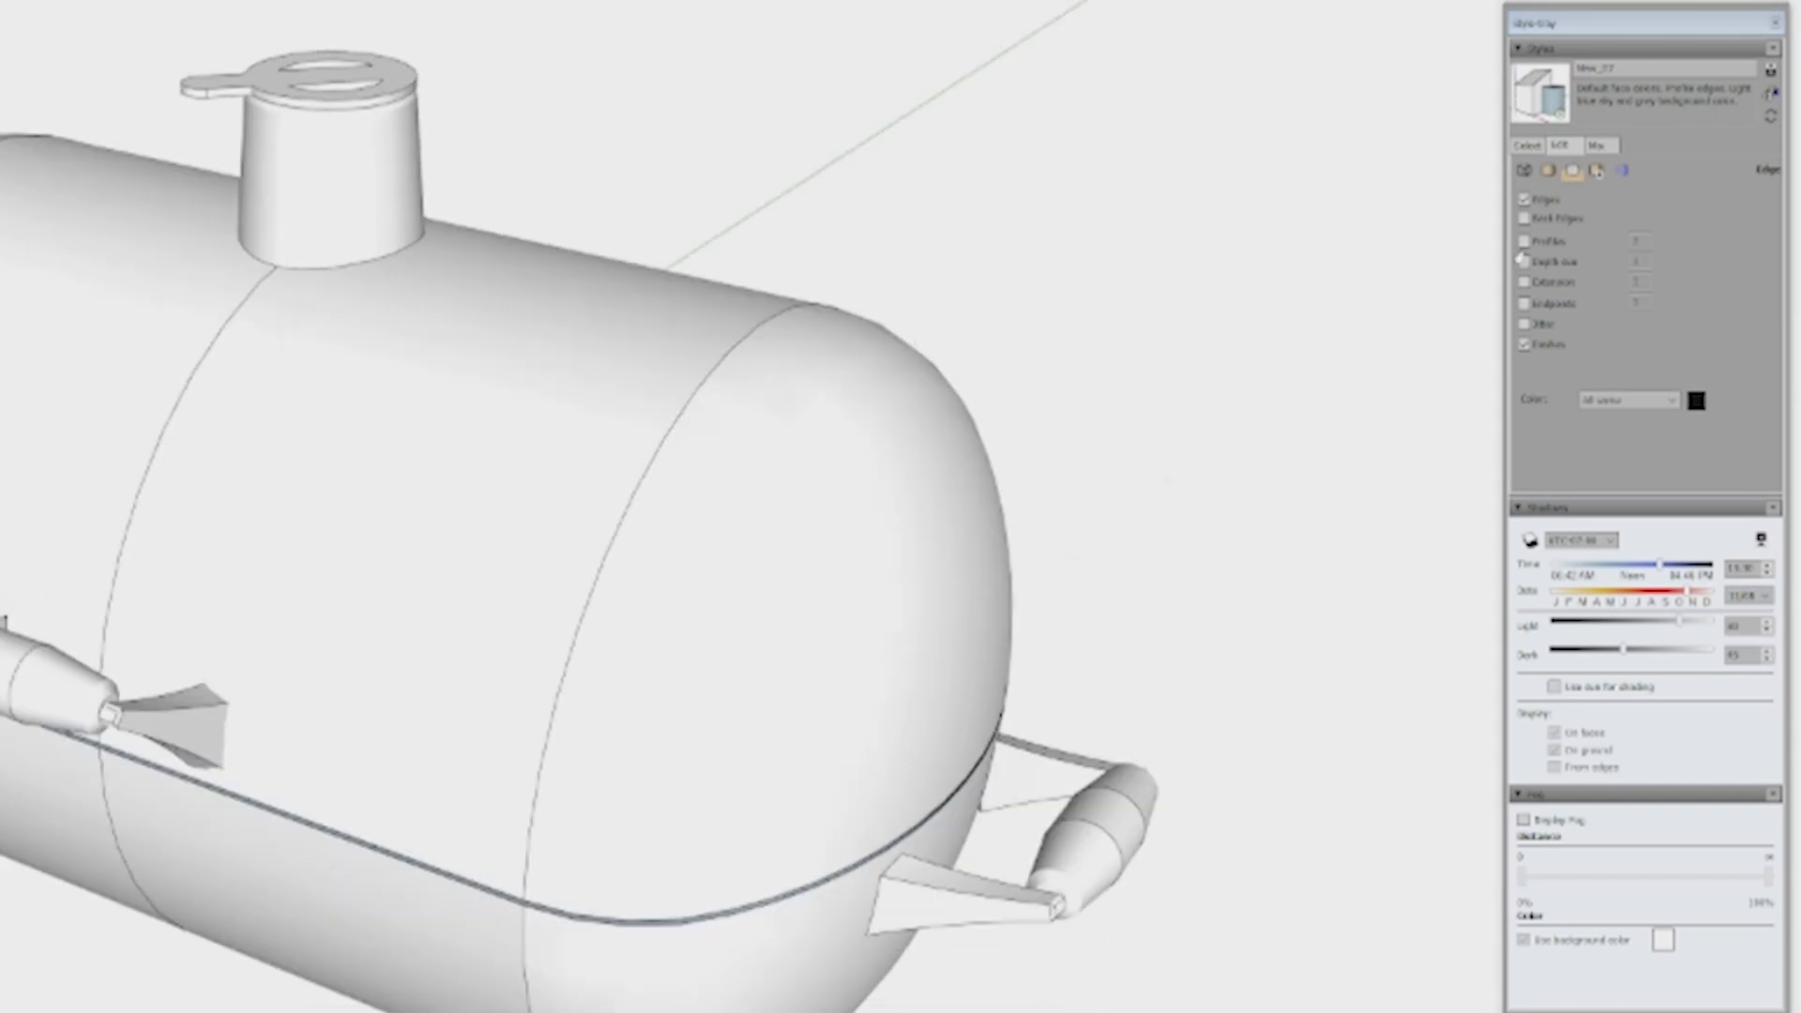
pyautogui.click(1523, 242)
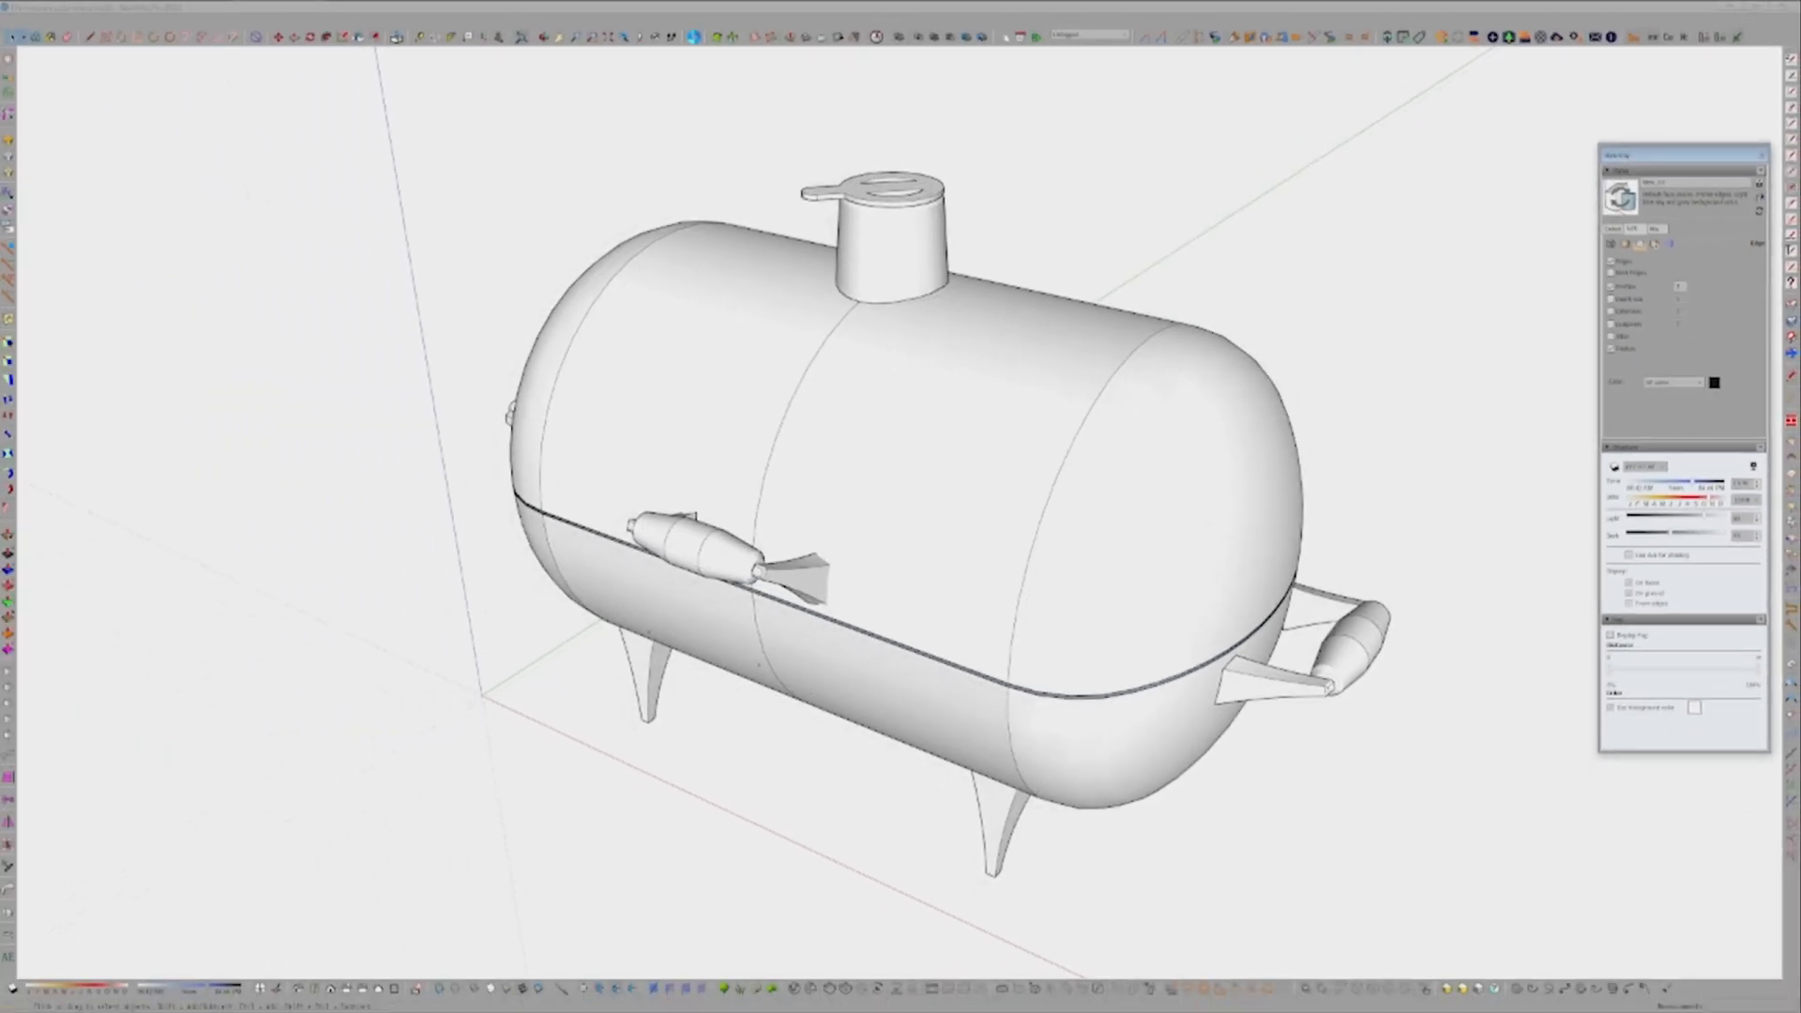
# Step: Examine the grill's outline and profile edges from several angles
pyautogui.moveTo(640, 503); pyautogui.dragTo(1011, 455, button='middle')
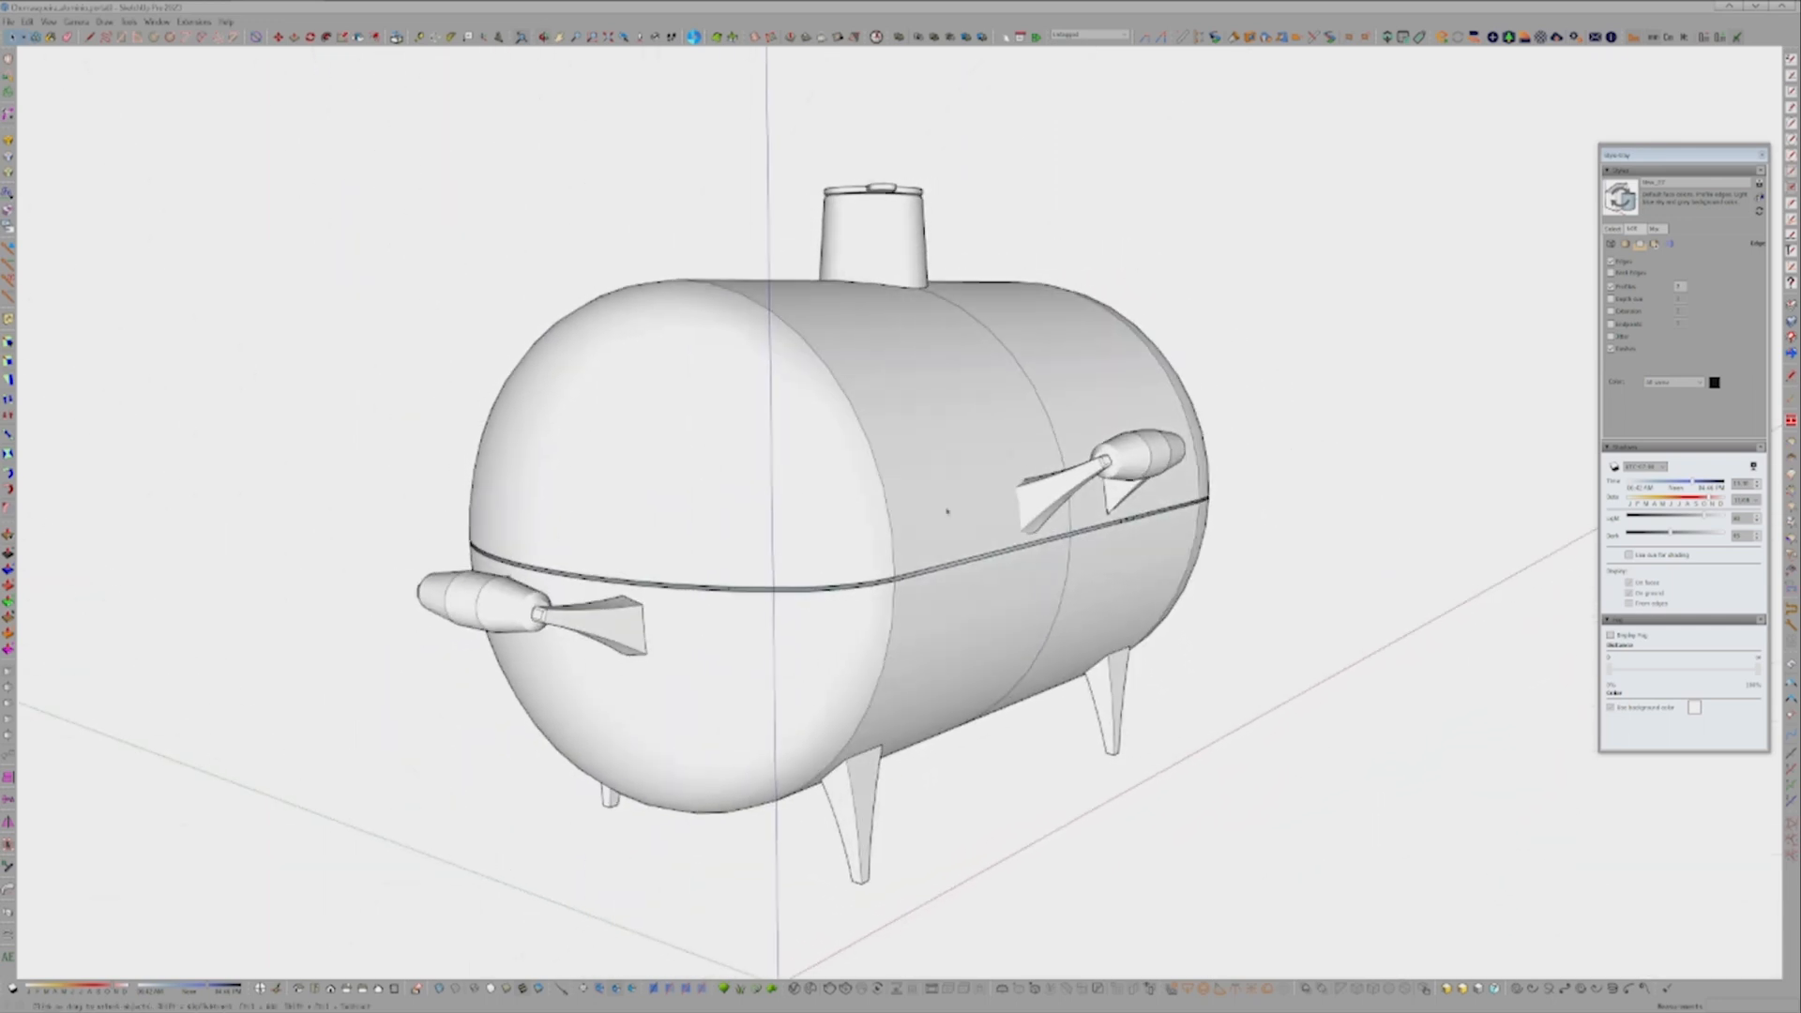
pyautogui.moveTo(596, 448); pyautogui.dragTo(532, 341, button='middle')
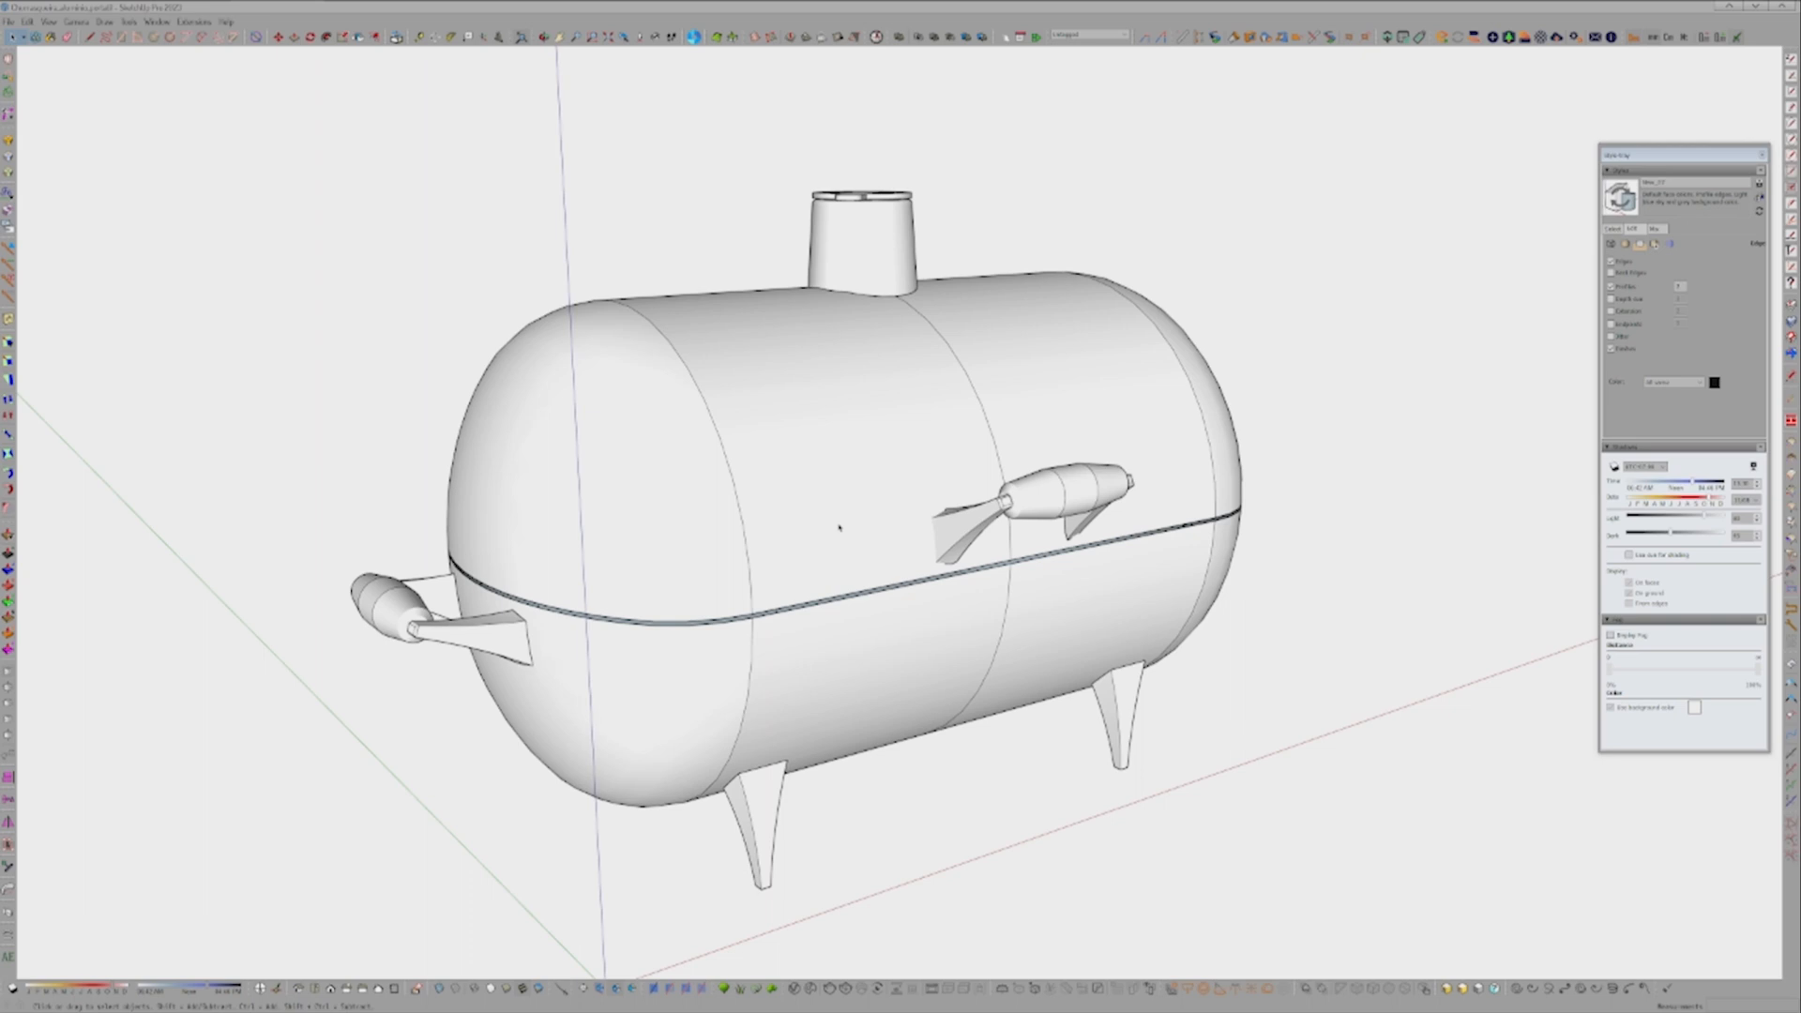
pyautogui.moveTo(839, 528); pyautogui.dragTo(1038, 591, button='middle')
pyautogui.moveTo(1320, 568); pyautogui.dragTo(1125, 488, button='middle')
pyautogui.moveTo(912, 413); pyautogui.dragTo(926, 466, button='middle')
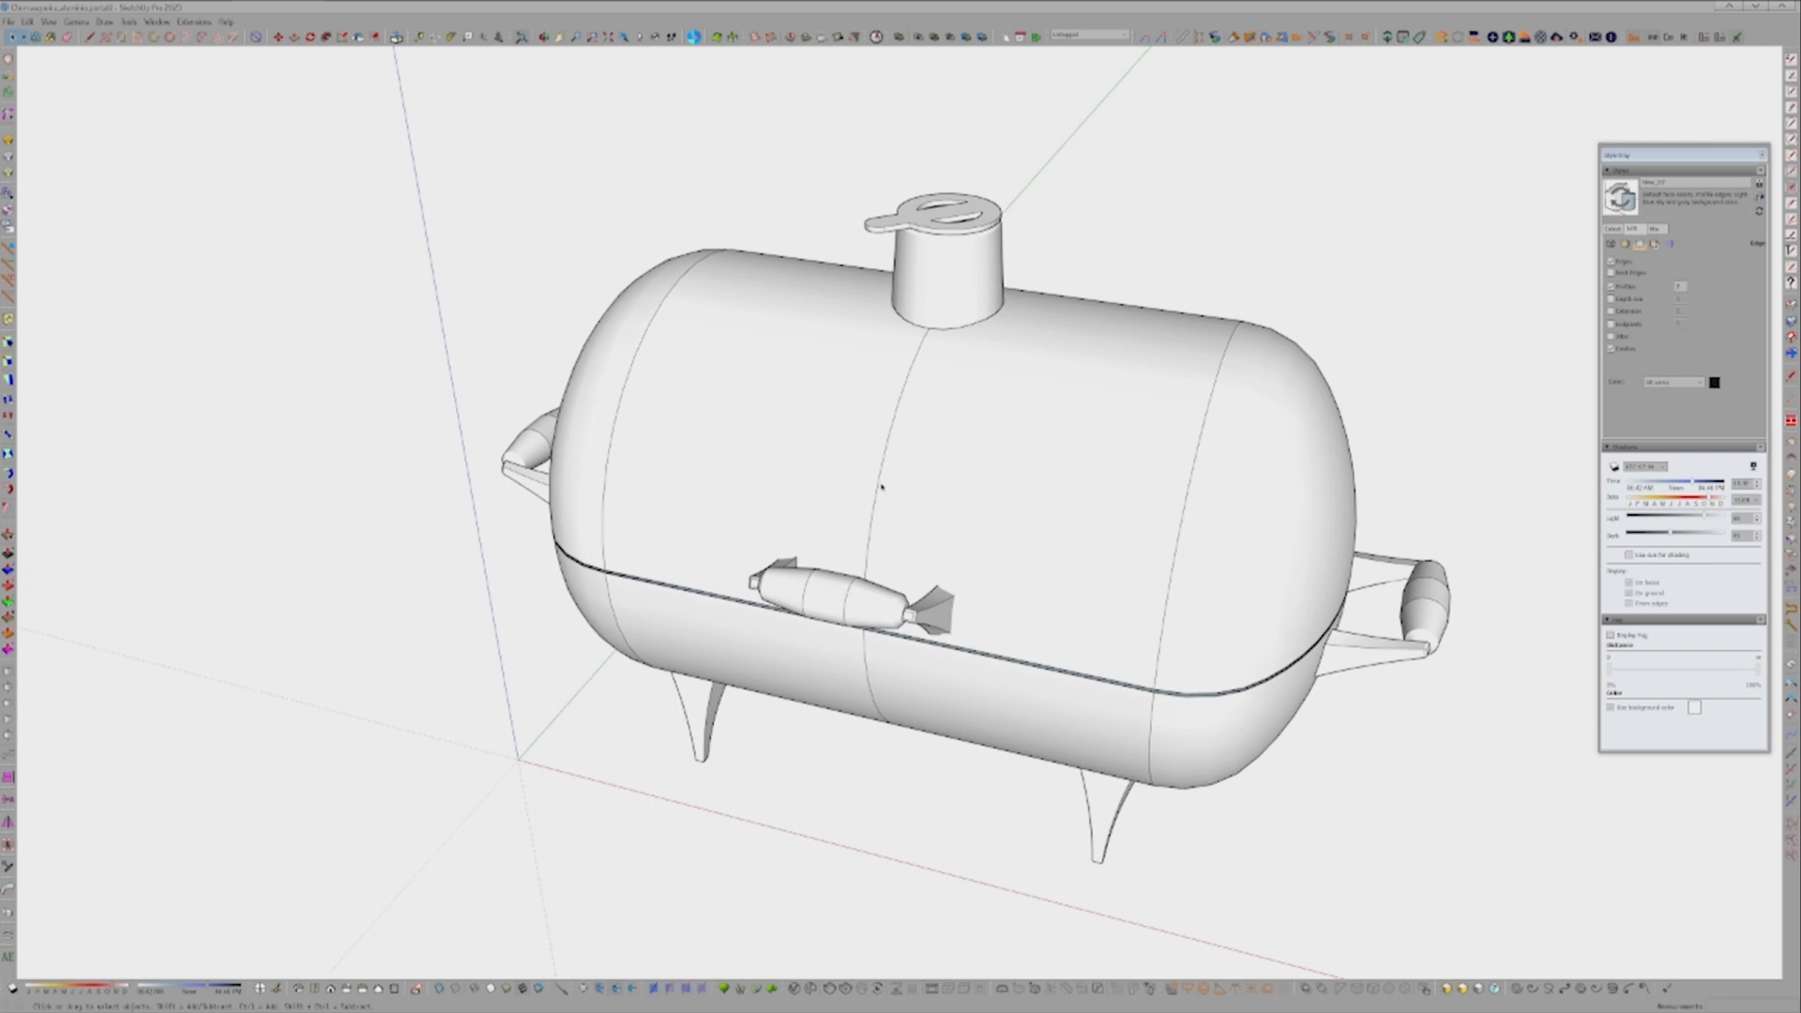
pyautogui.moveTo(1056, 590); pyautogui.dragTo(1033, 424, button='middle')
pyautogui.moveTo(696, 441); pyautogui.dragTo(919, 448, button='middle')
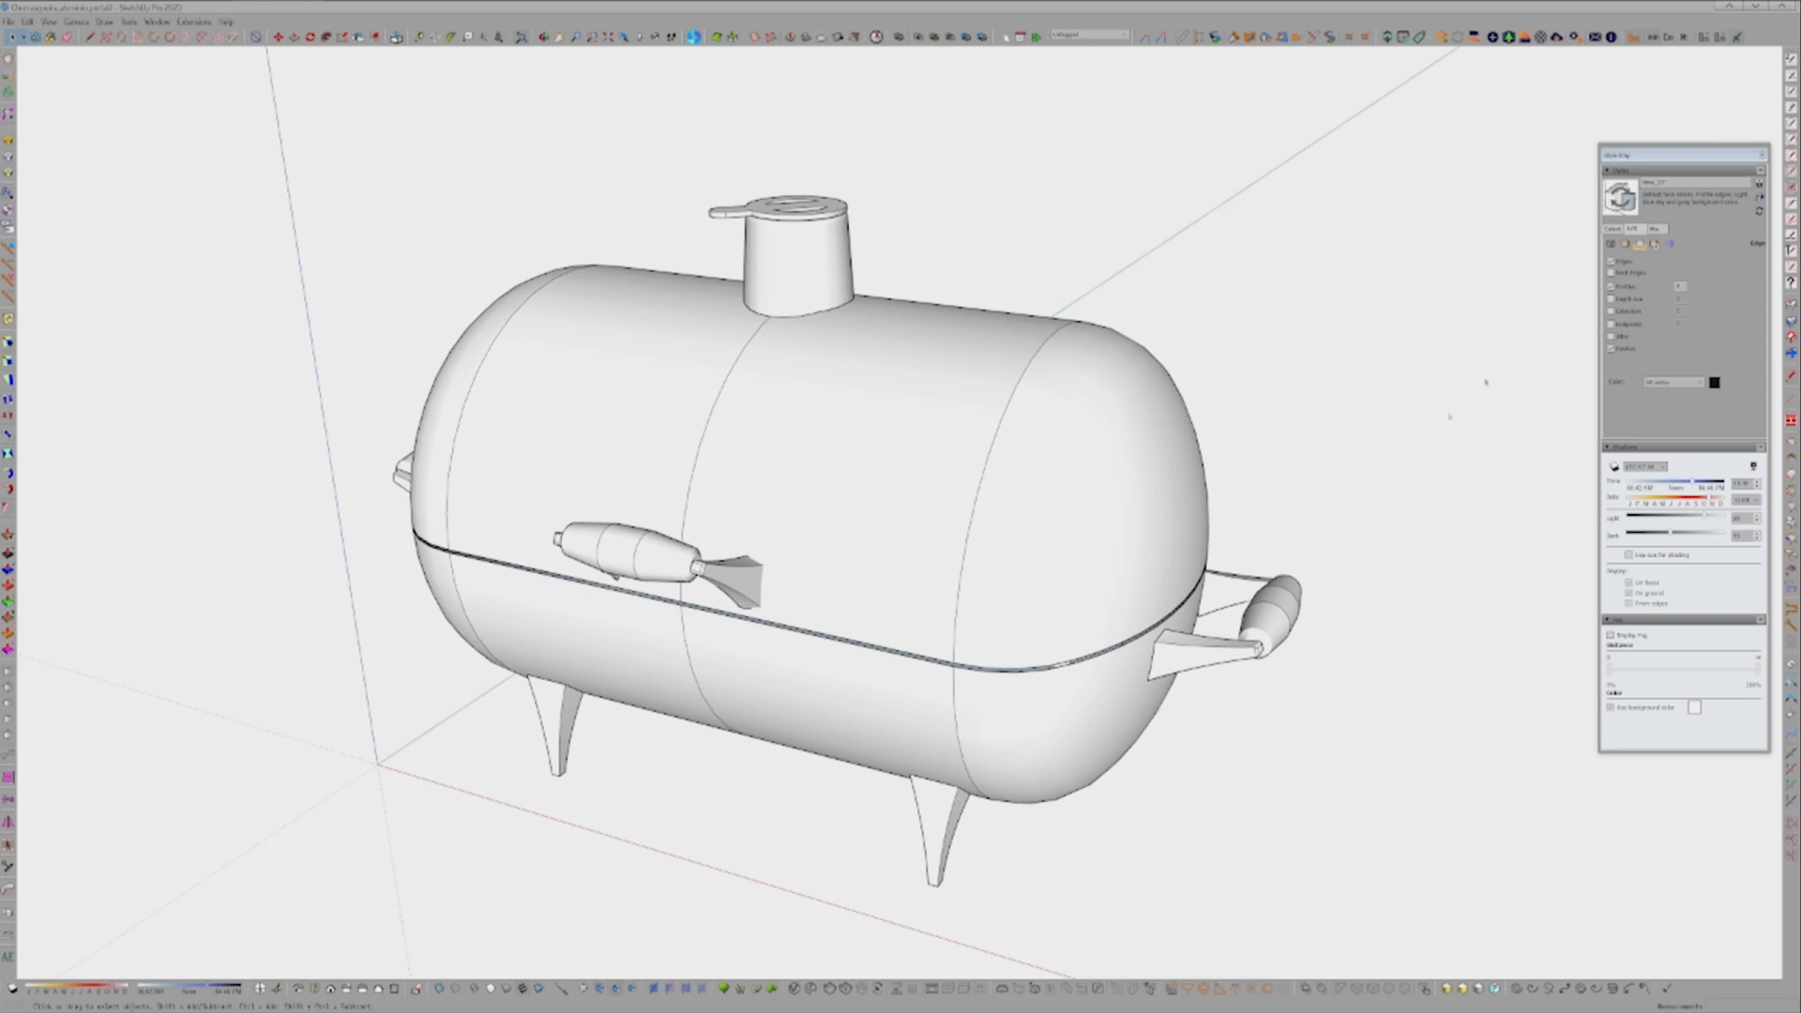
# Step: Compare the edges with Profiles off and back on, and turn on Depth cue for the style's edges
pyautogui.click(1611, 287)
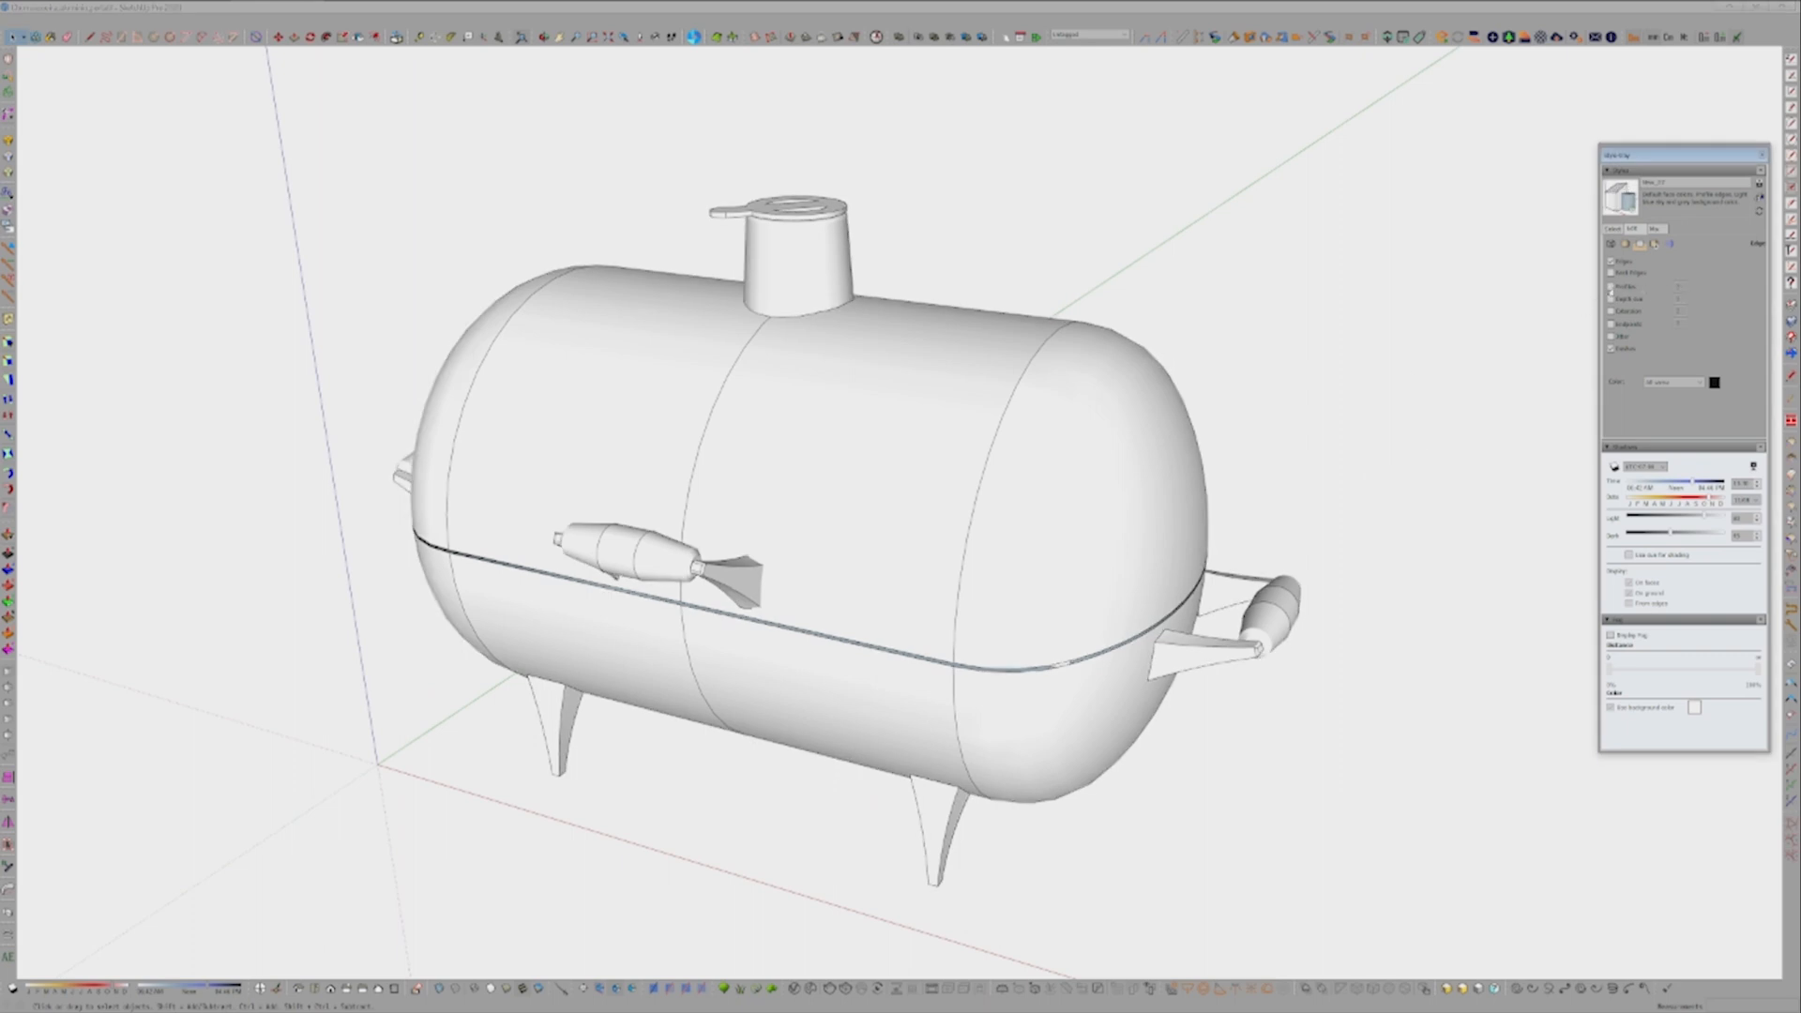
pyautogui.click(1611, 287)
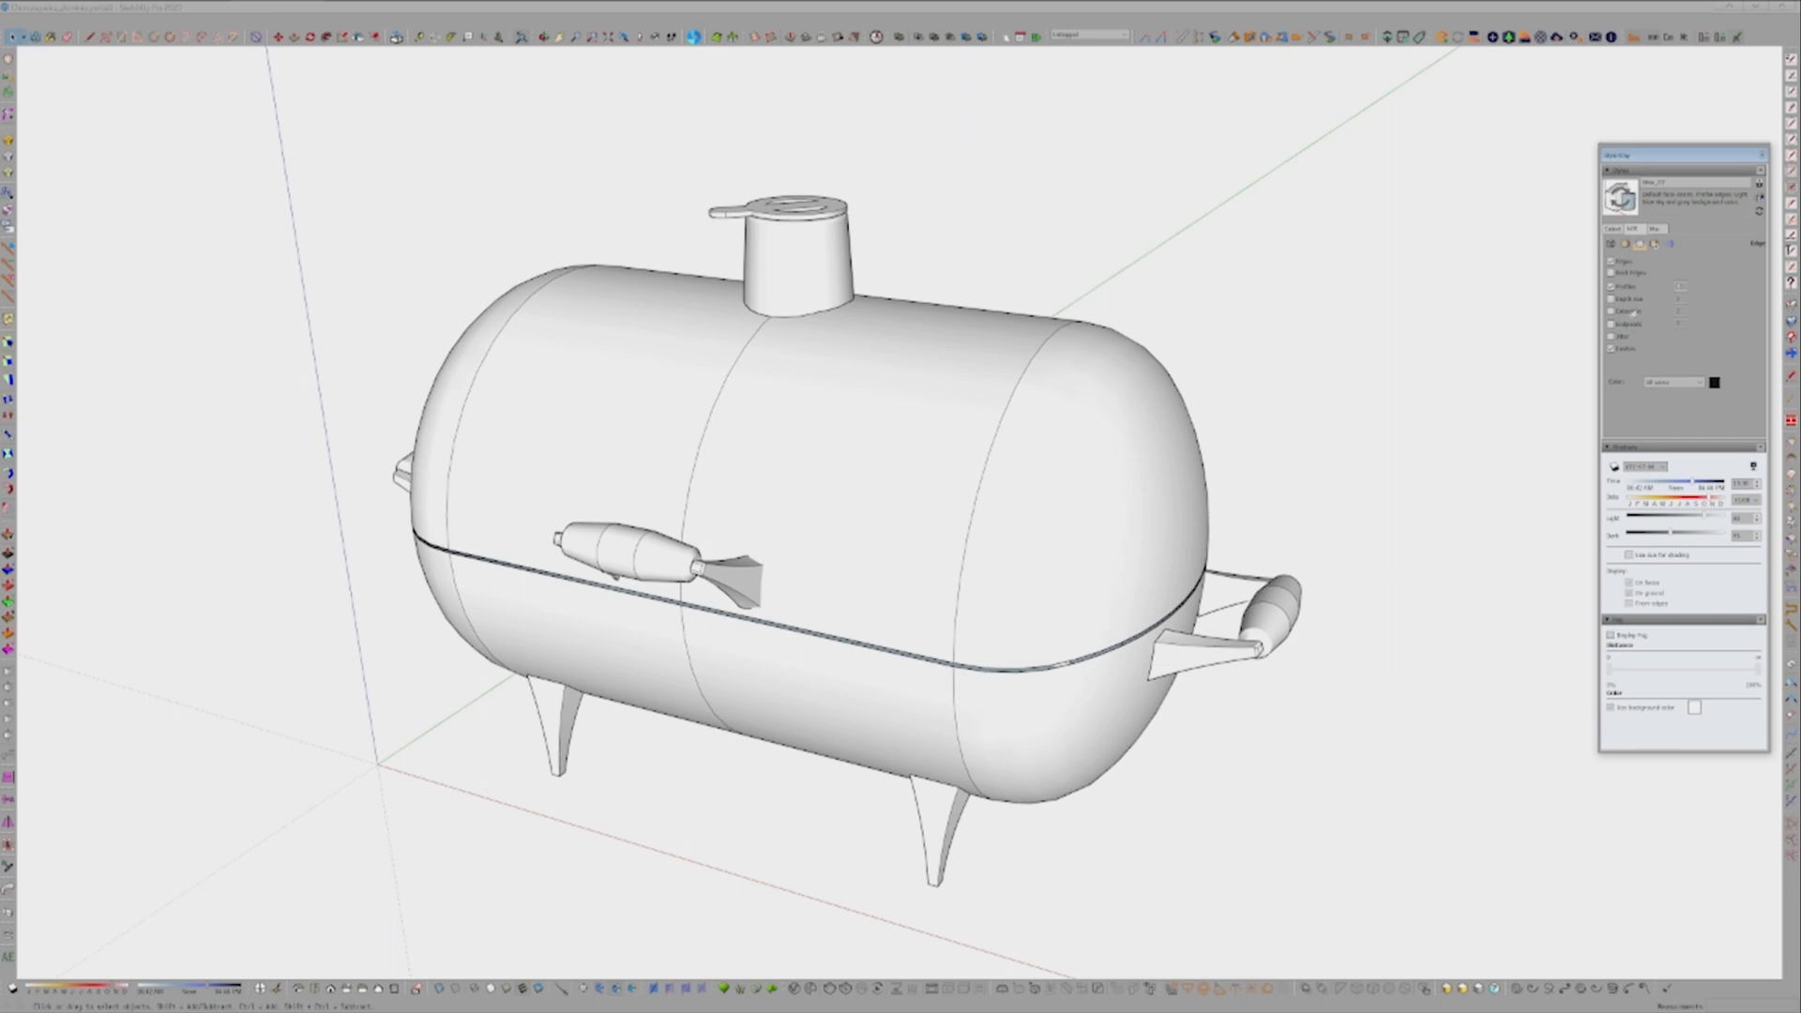
pyautogui.press('Return')
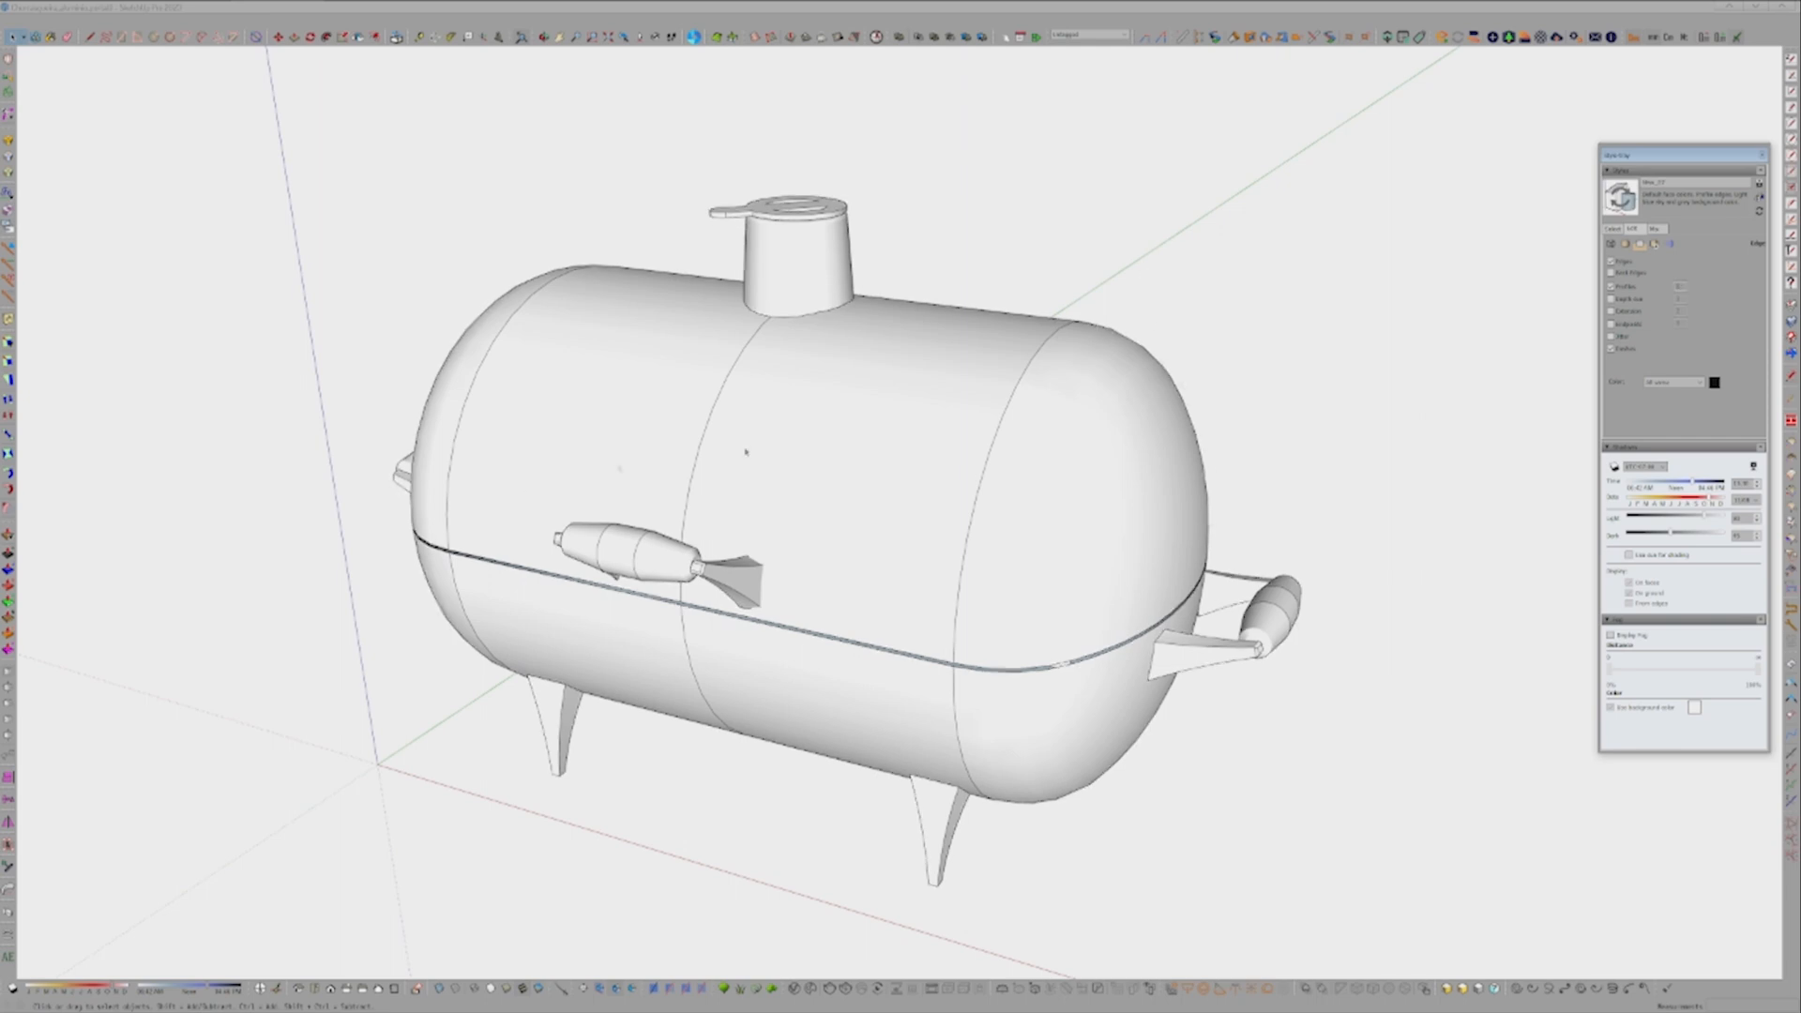
pyautogui.click(1610, 300)
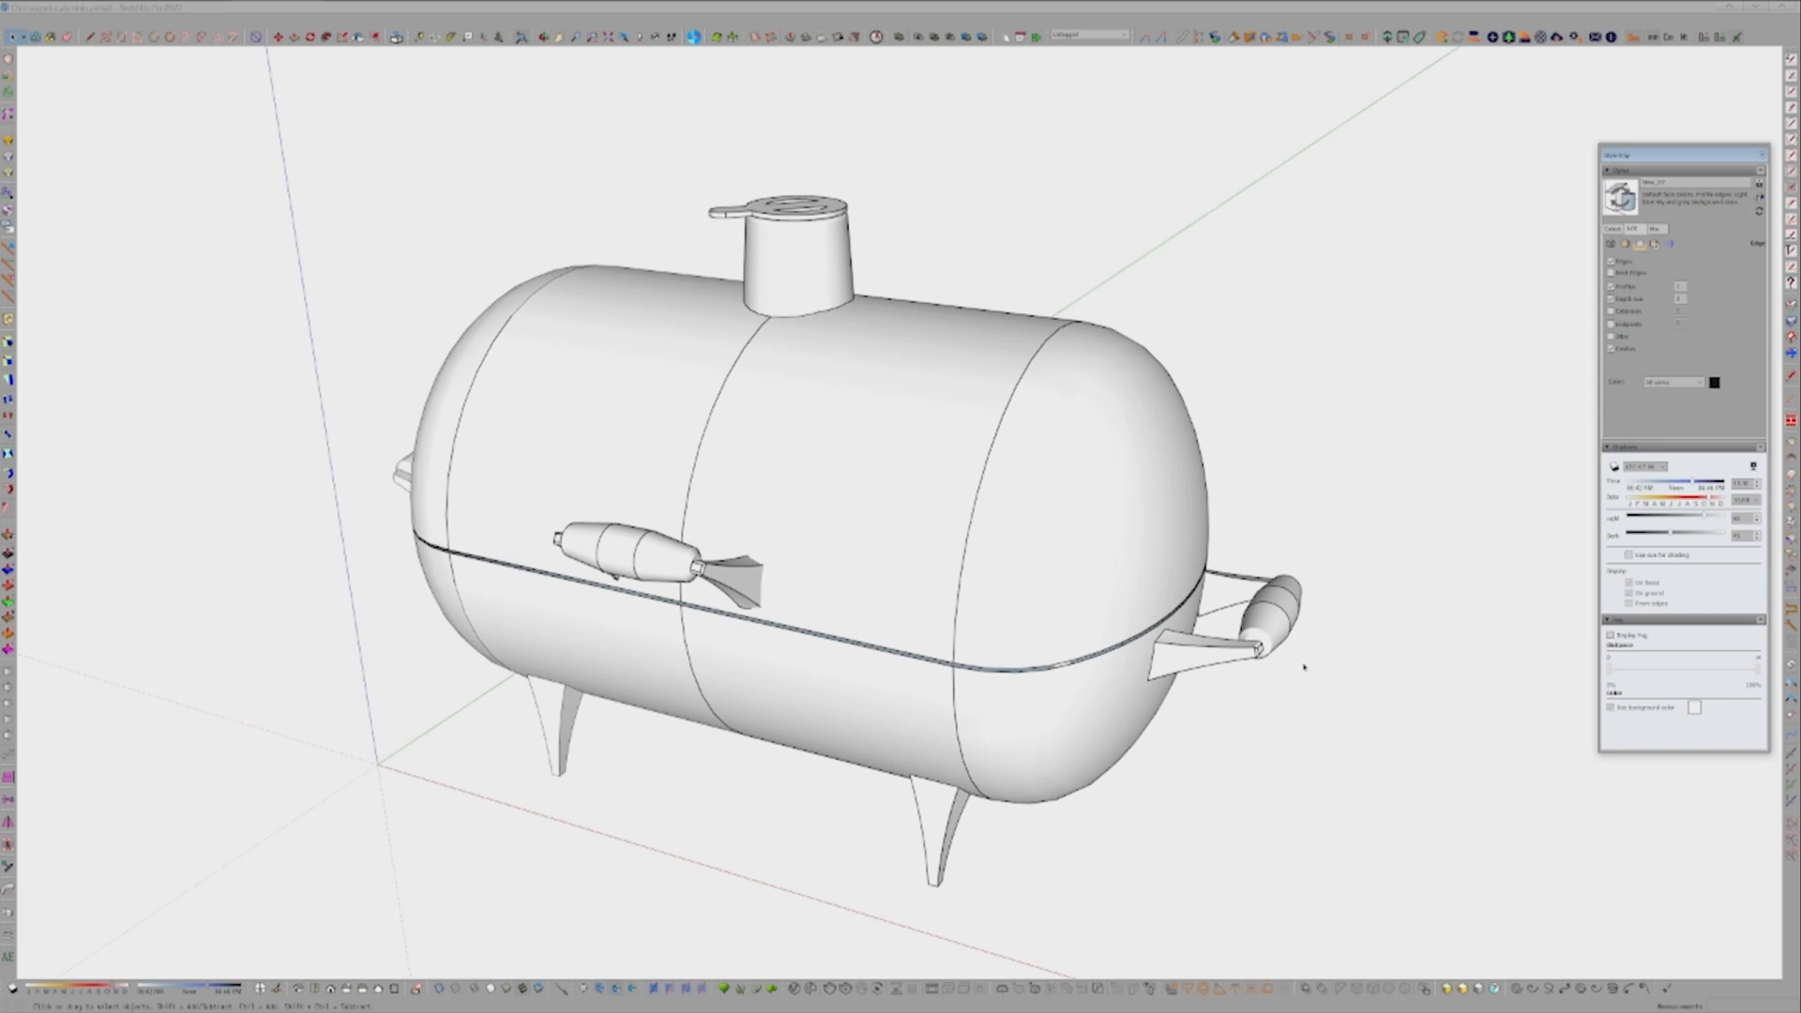
# Step: Set the camera to the Front standard view of the grill
pyautogui.moveTo(851, 719); pyautogui.dragTo(988, 462, button='middle')
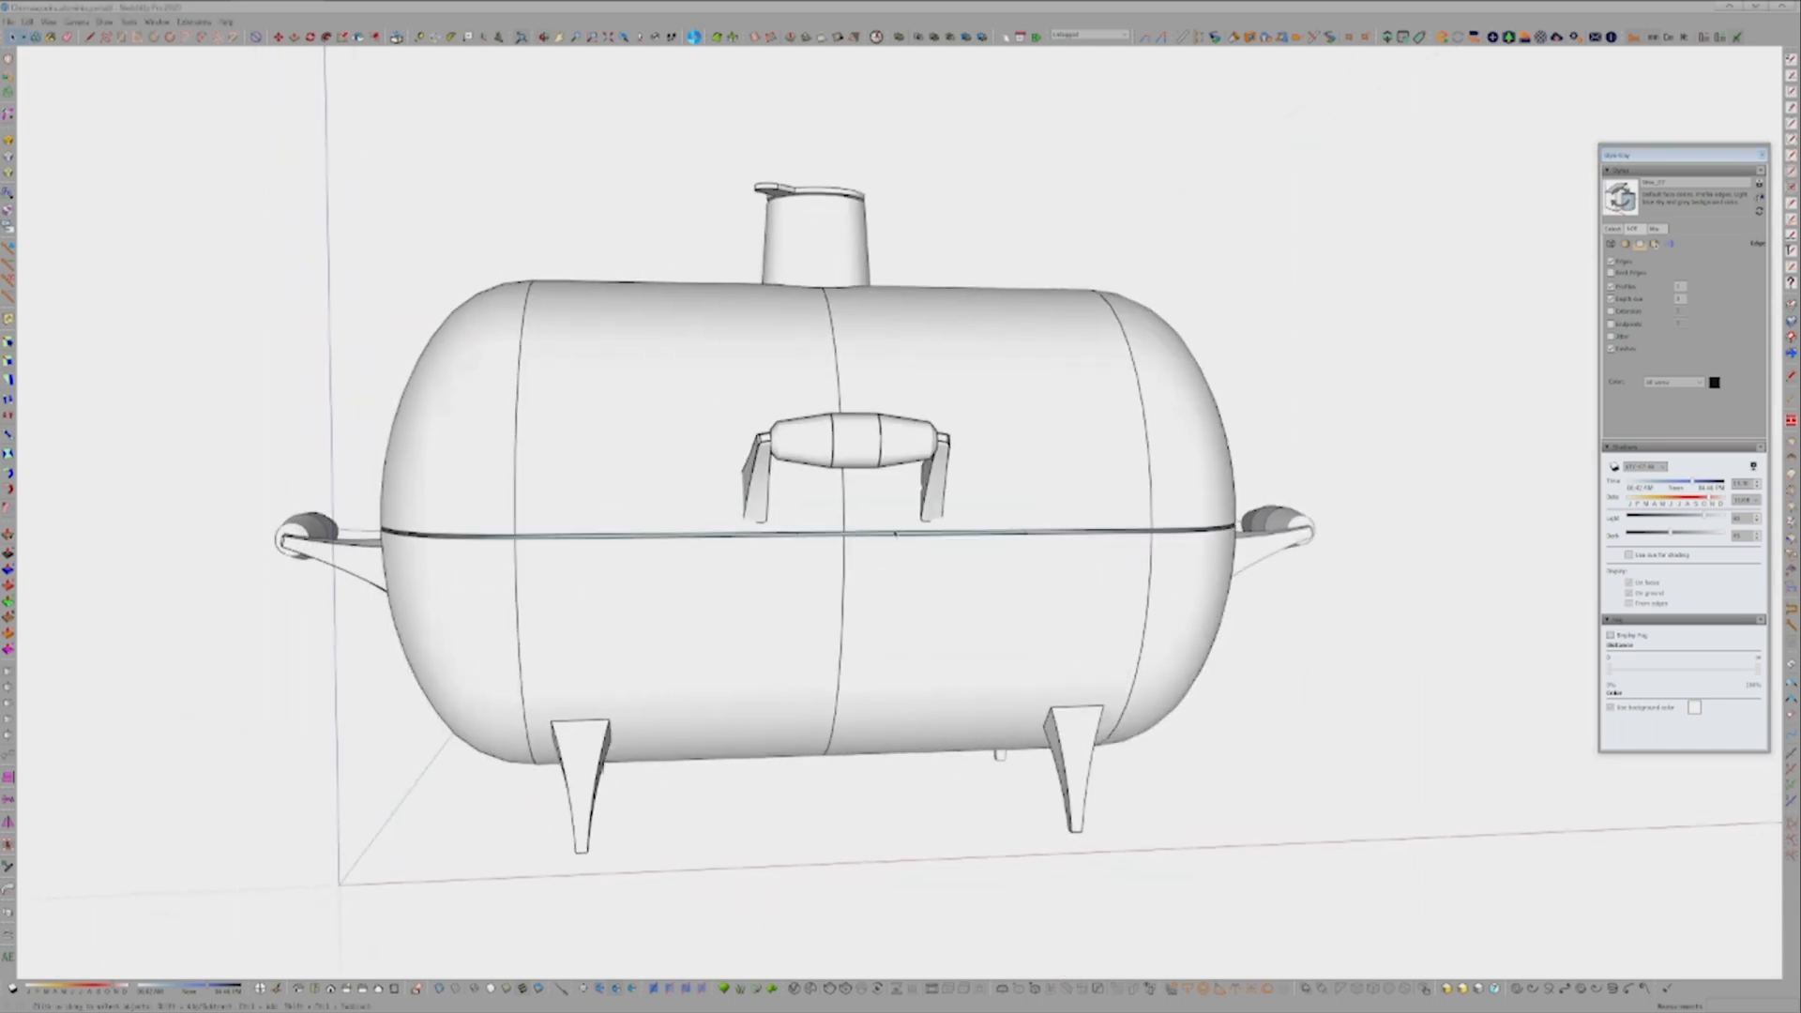
pyautogui.press('v')
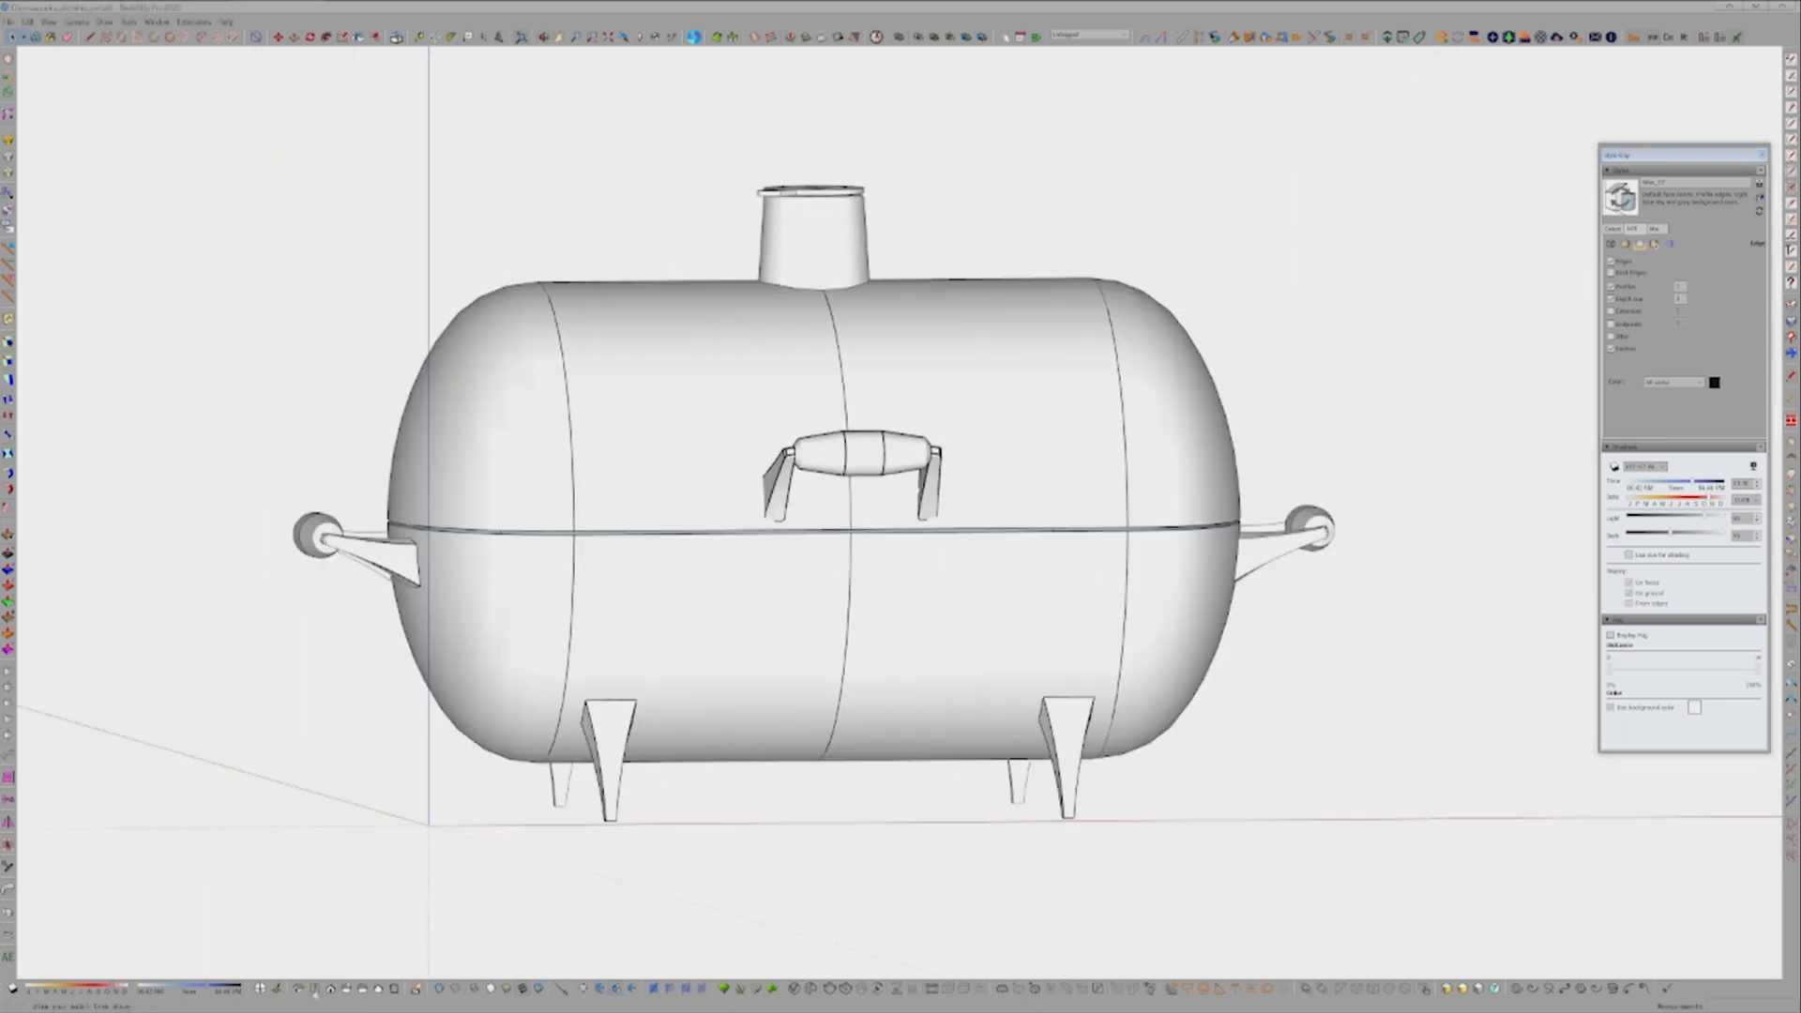
pyautogui.click(329, 990)
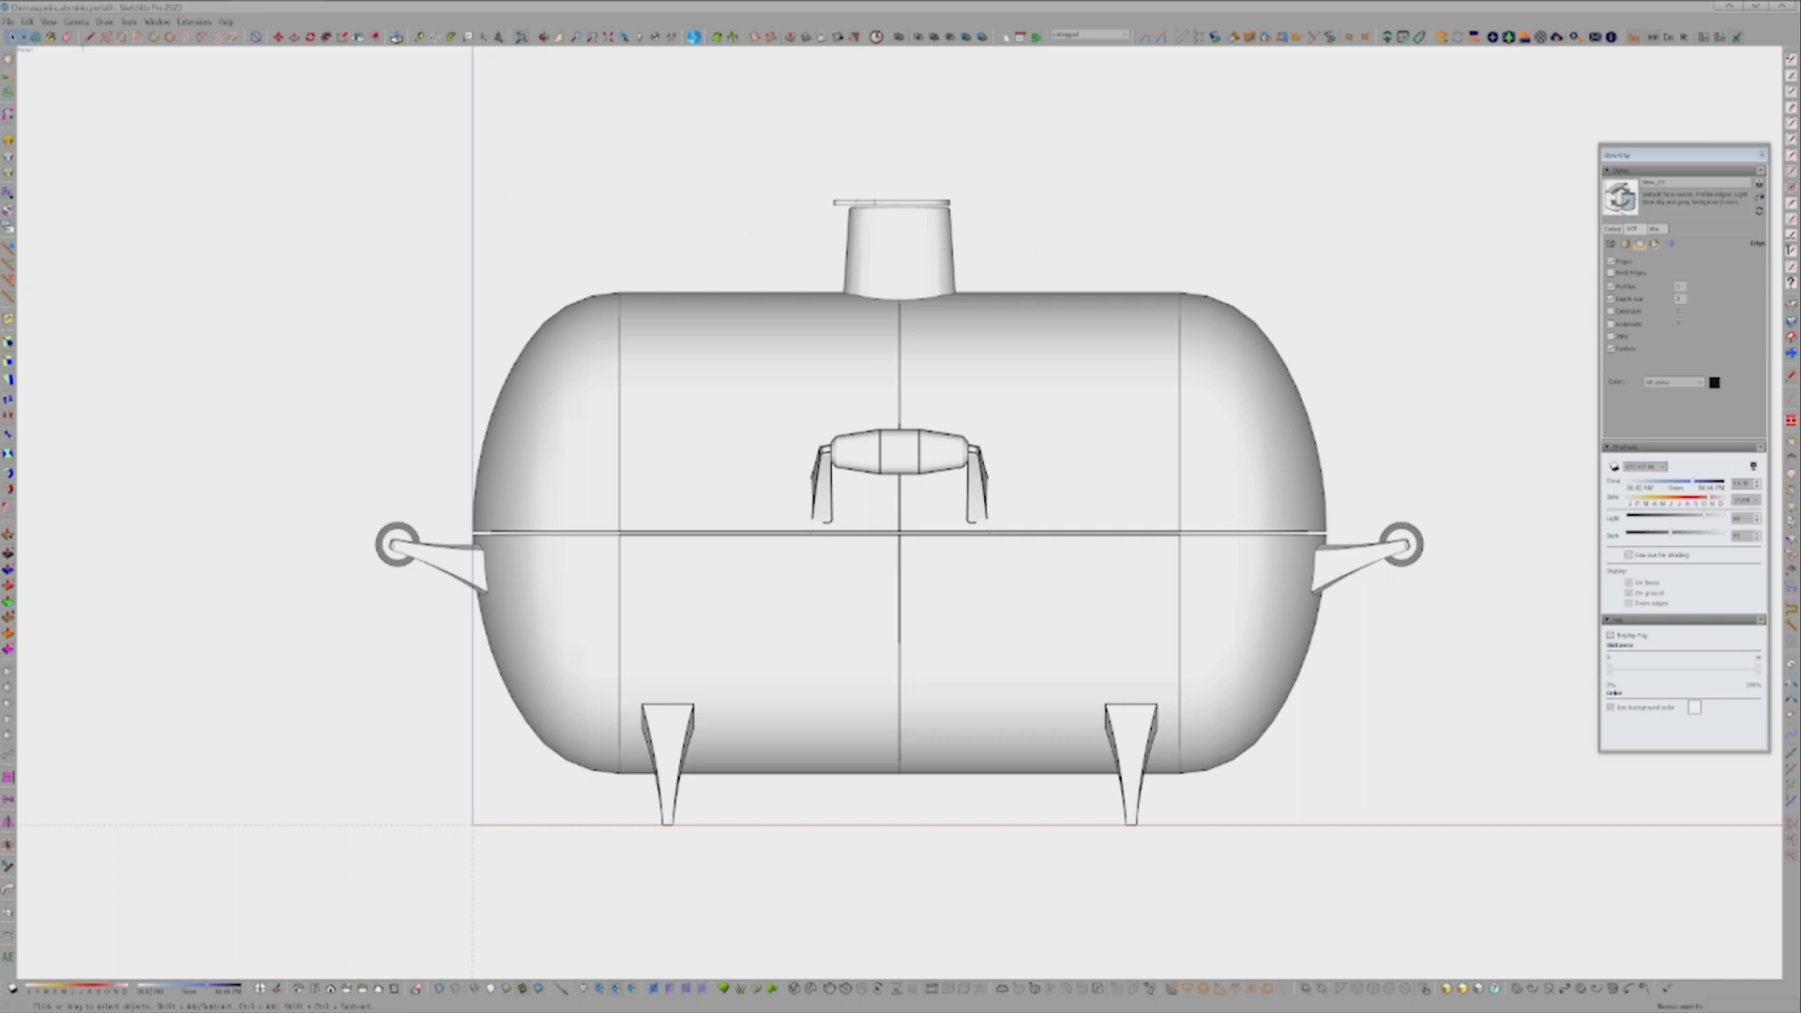
# Step: Save a copy of the grill model in the Documents folder
pyautogui.click(9, 21)
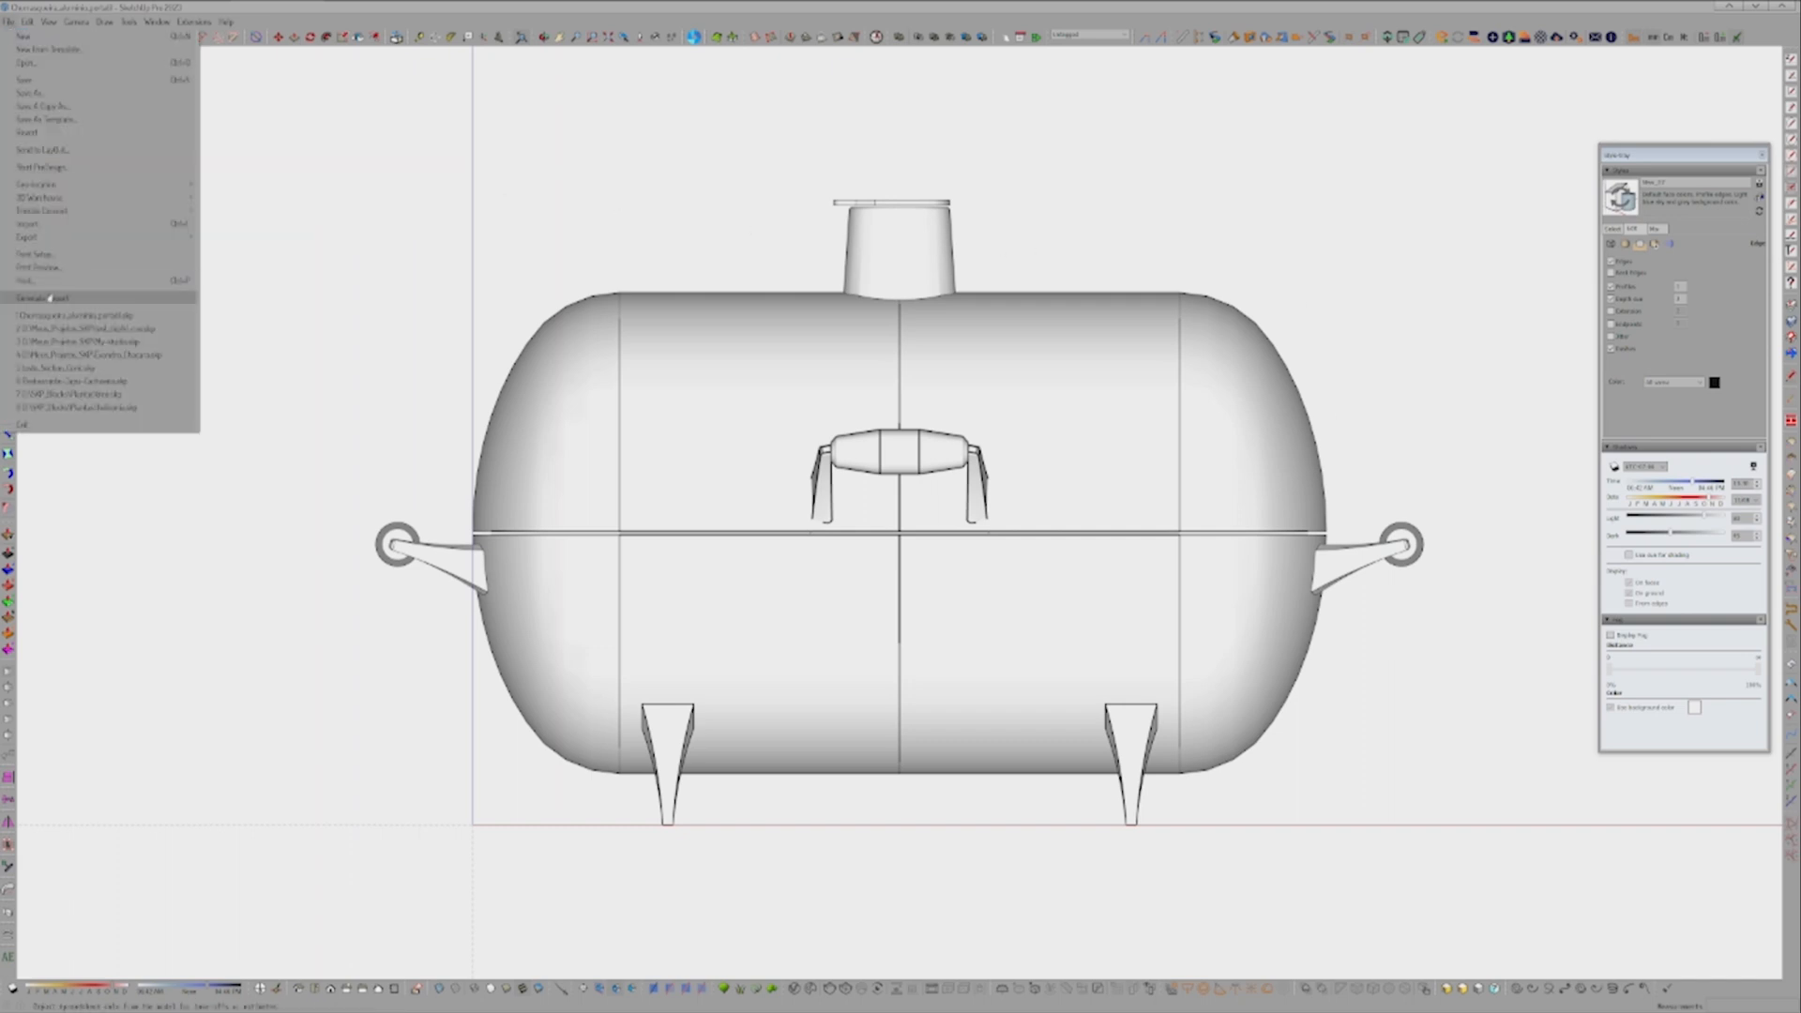
pyautogui.click(52, 107)
pyautogui.click(287, 241)
pyautogui.click(1355, 830)
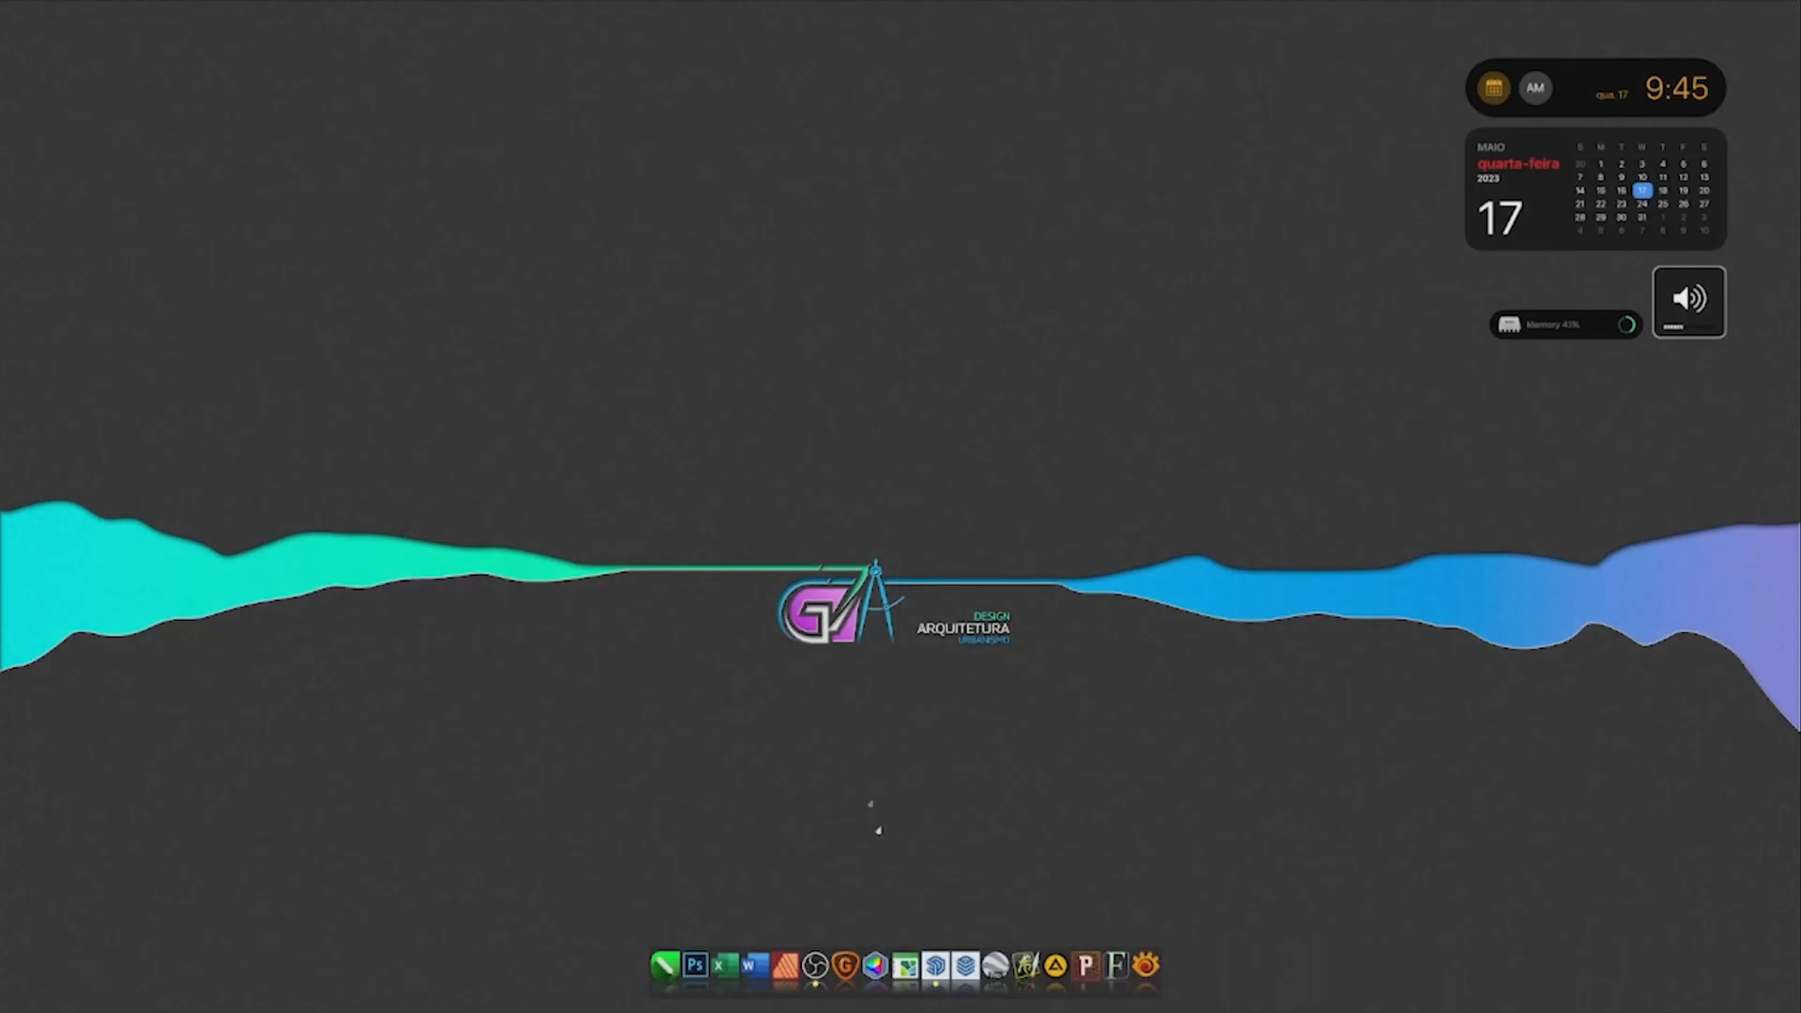
# Step: Switch to LayOut with a new blank landscape document and insert the saved grill model from the Documents folder
pyautogui.click(966, 965)
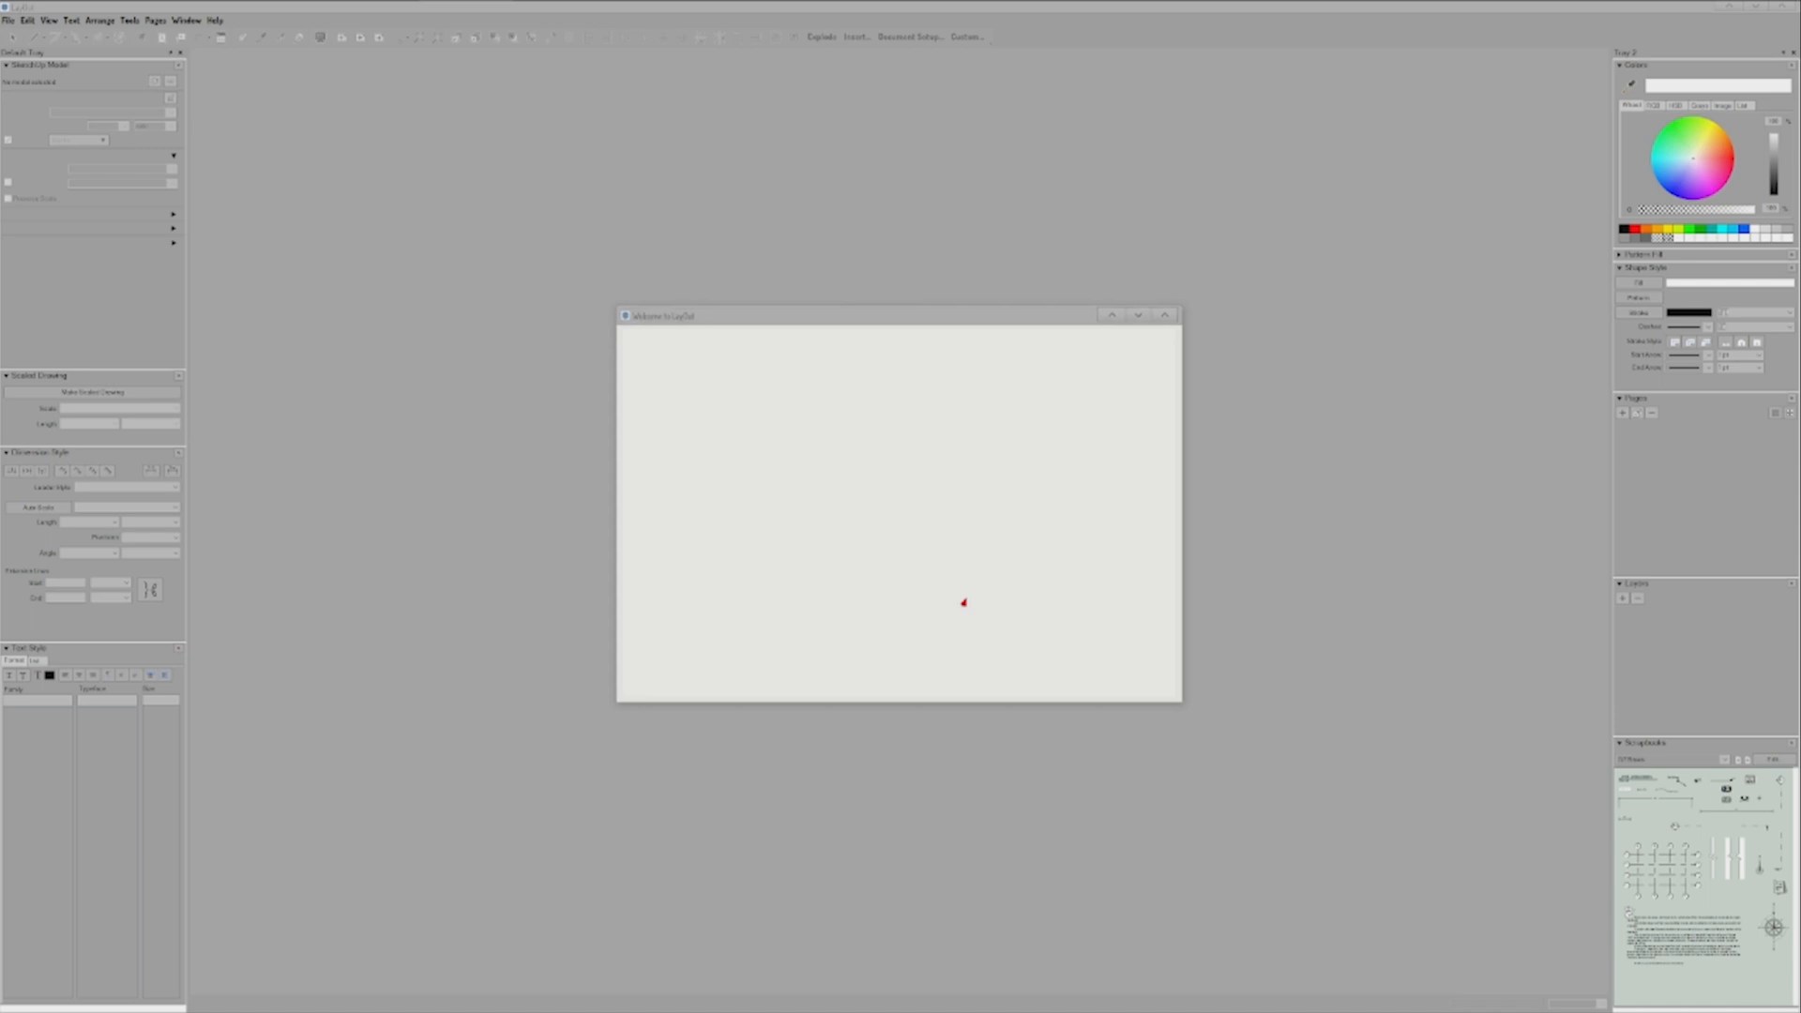
pyautogui.click(786, 429)
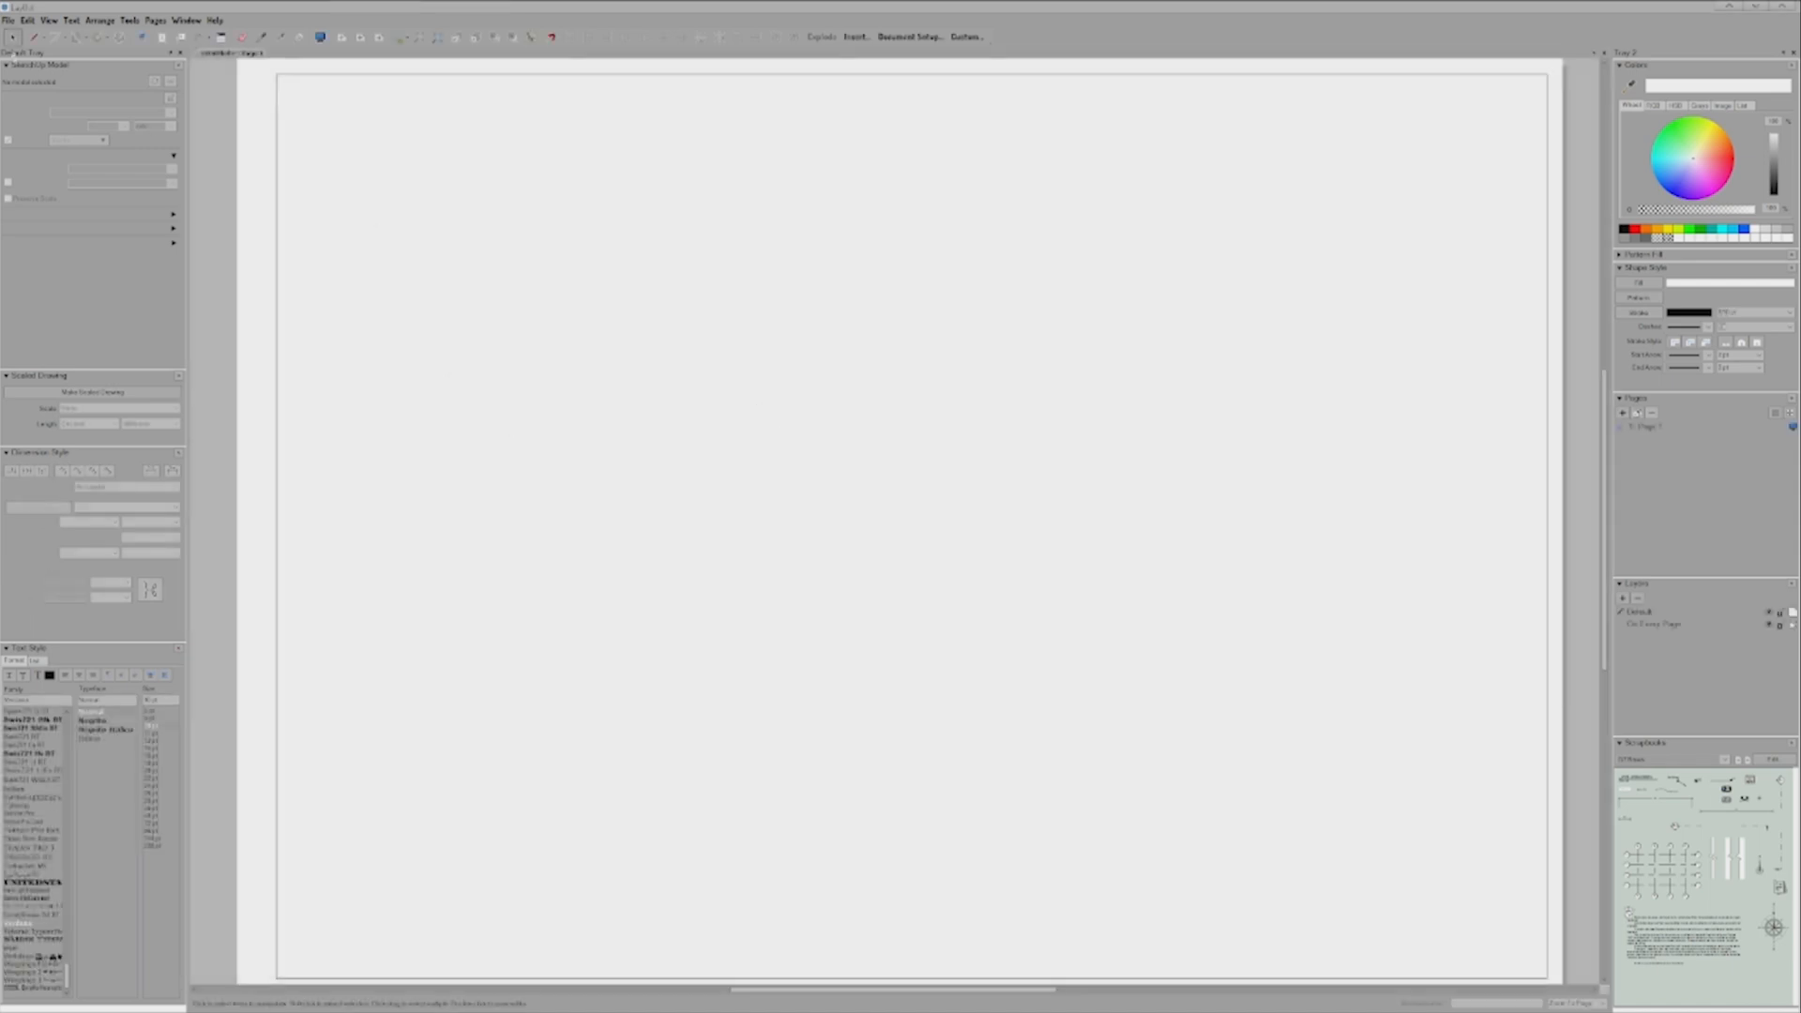
pyautogui.click(8, 21)
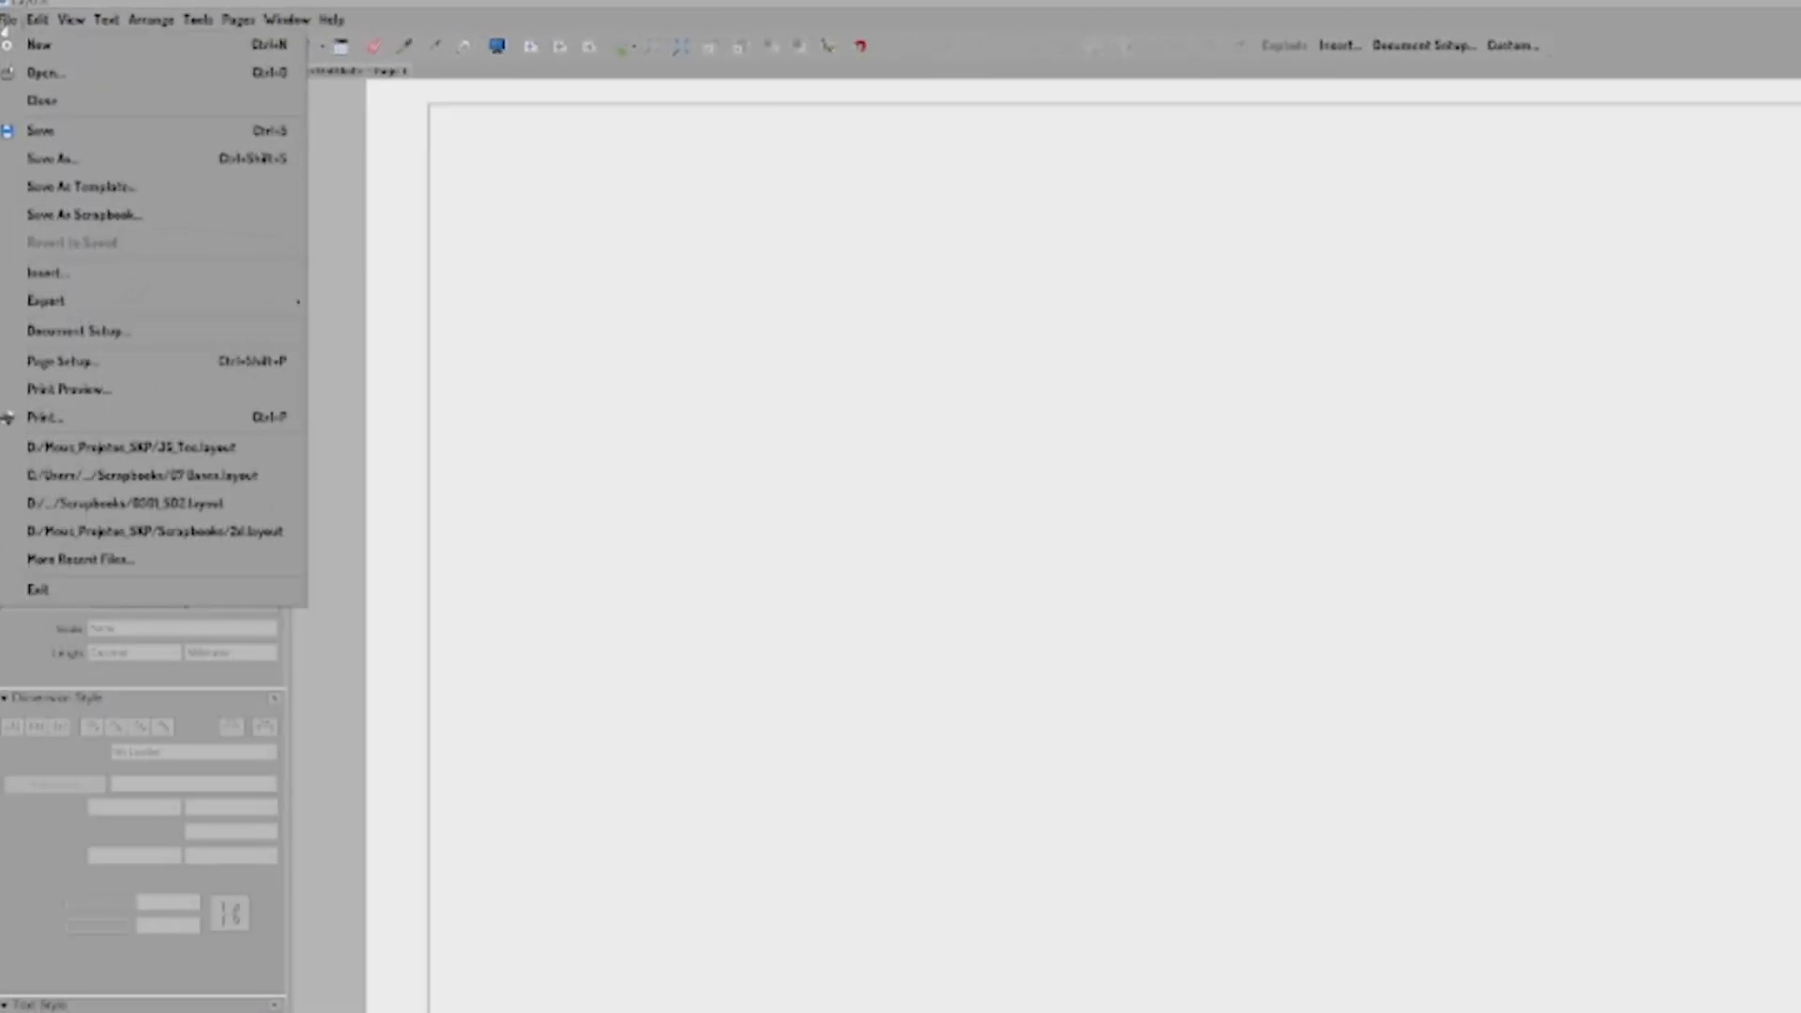
pyautogui.click(47, 274)
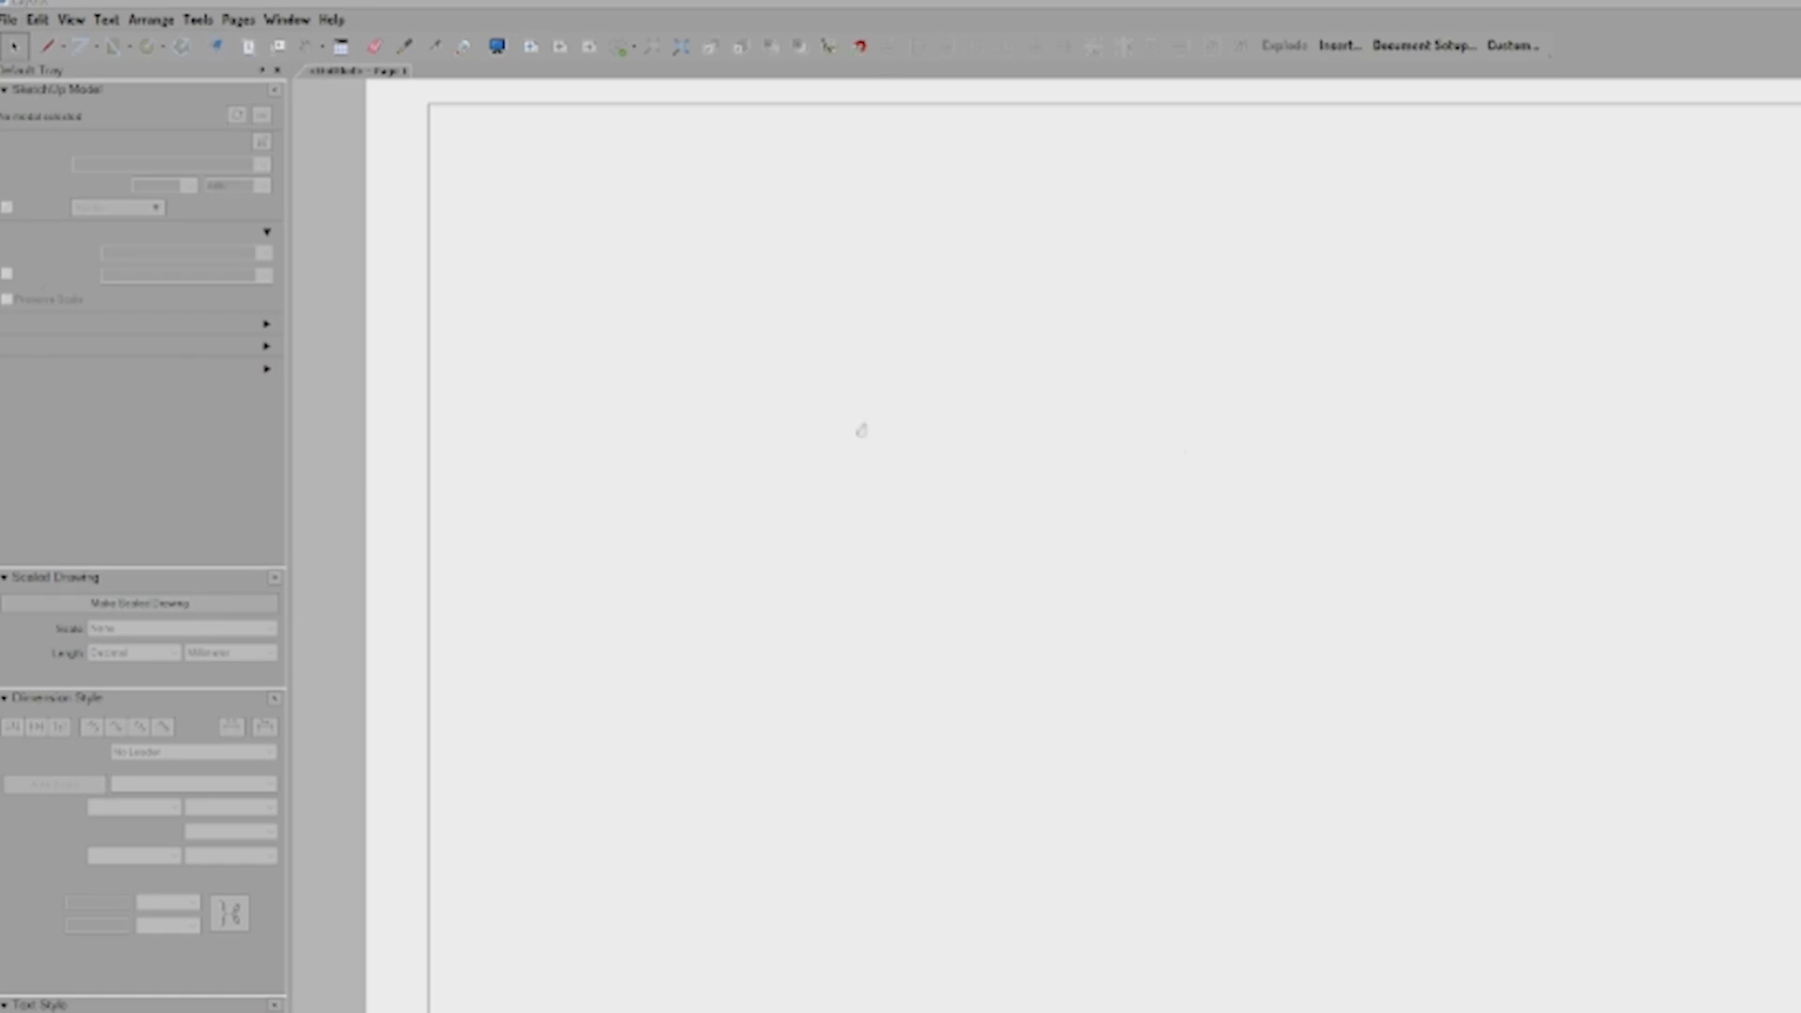
pyautogui.click(75, 355)
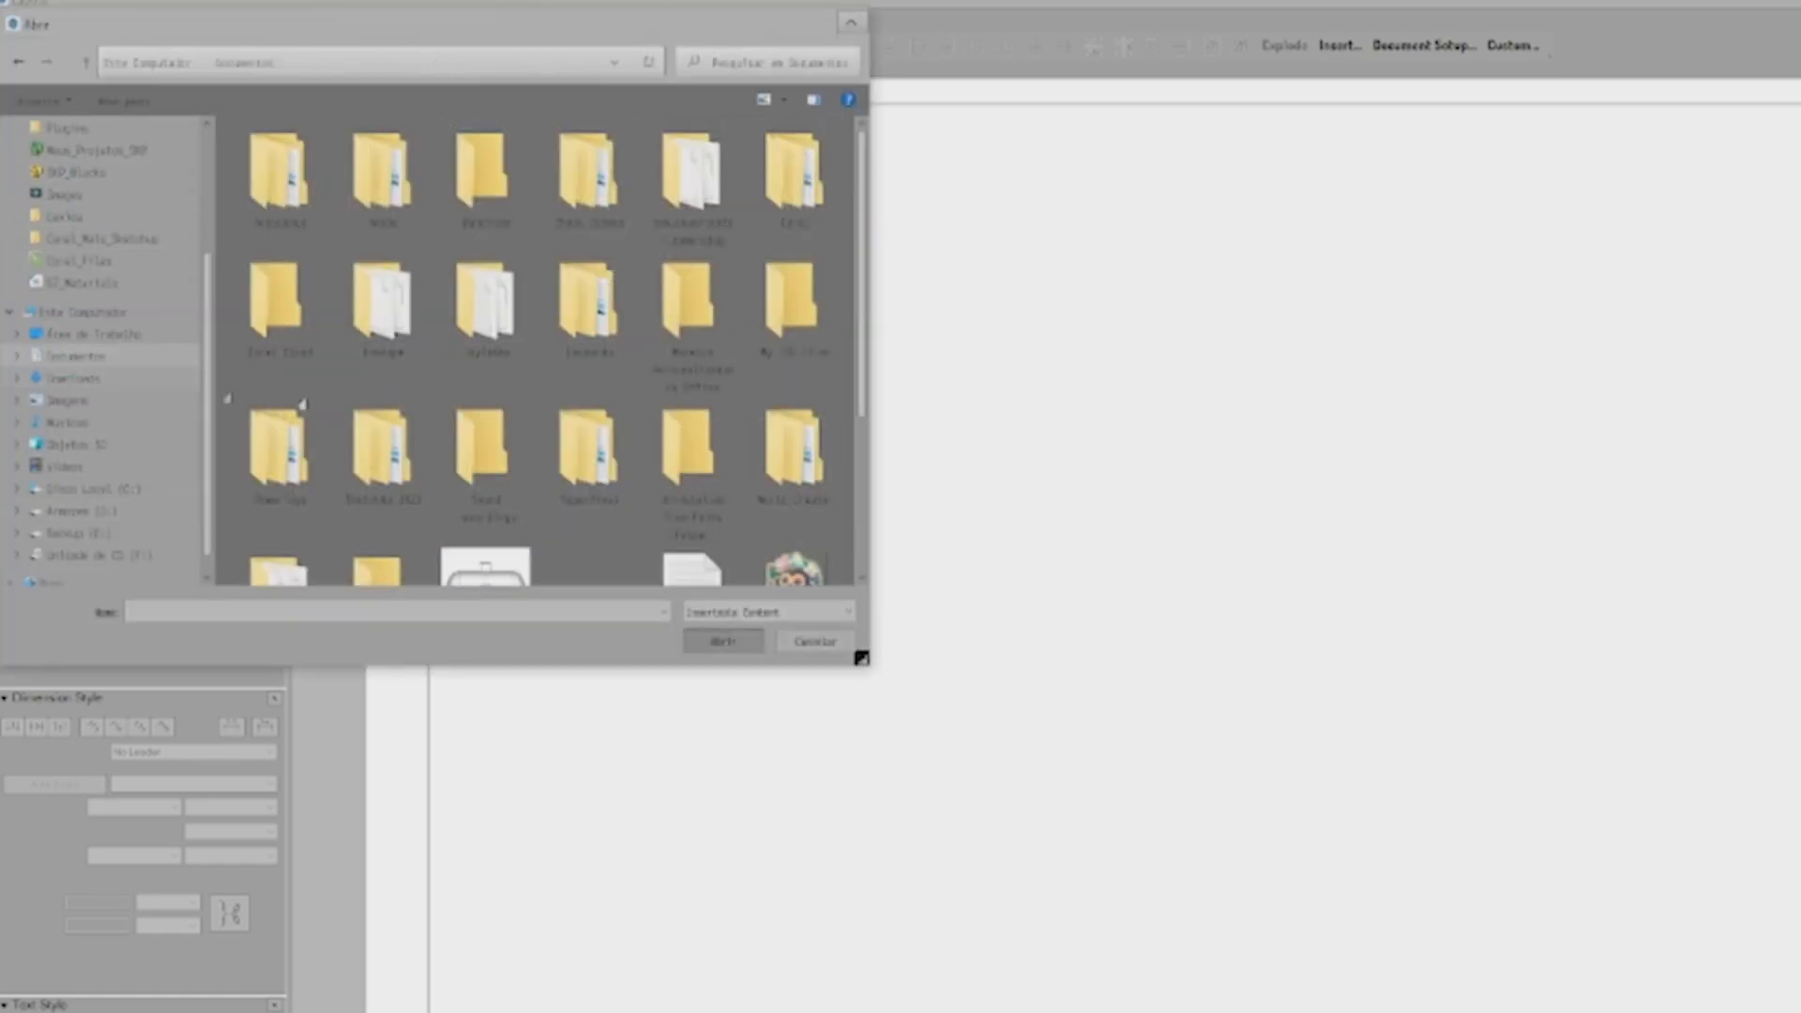
pyautogui.doubleClick(475, 568)
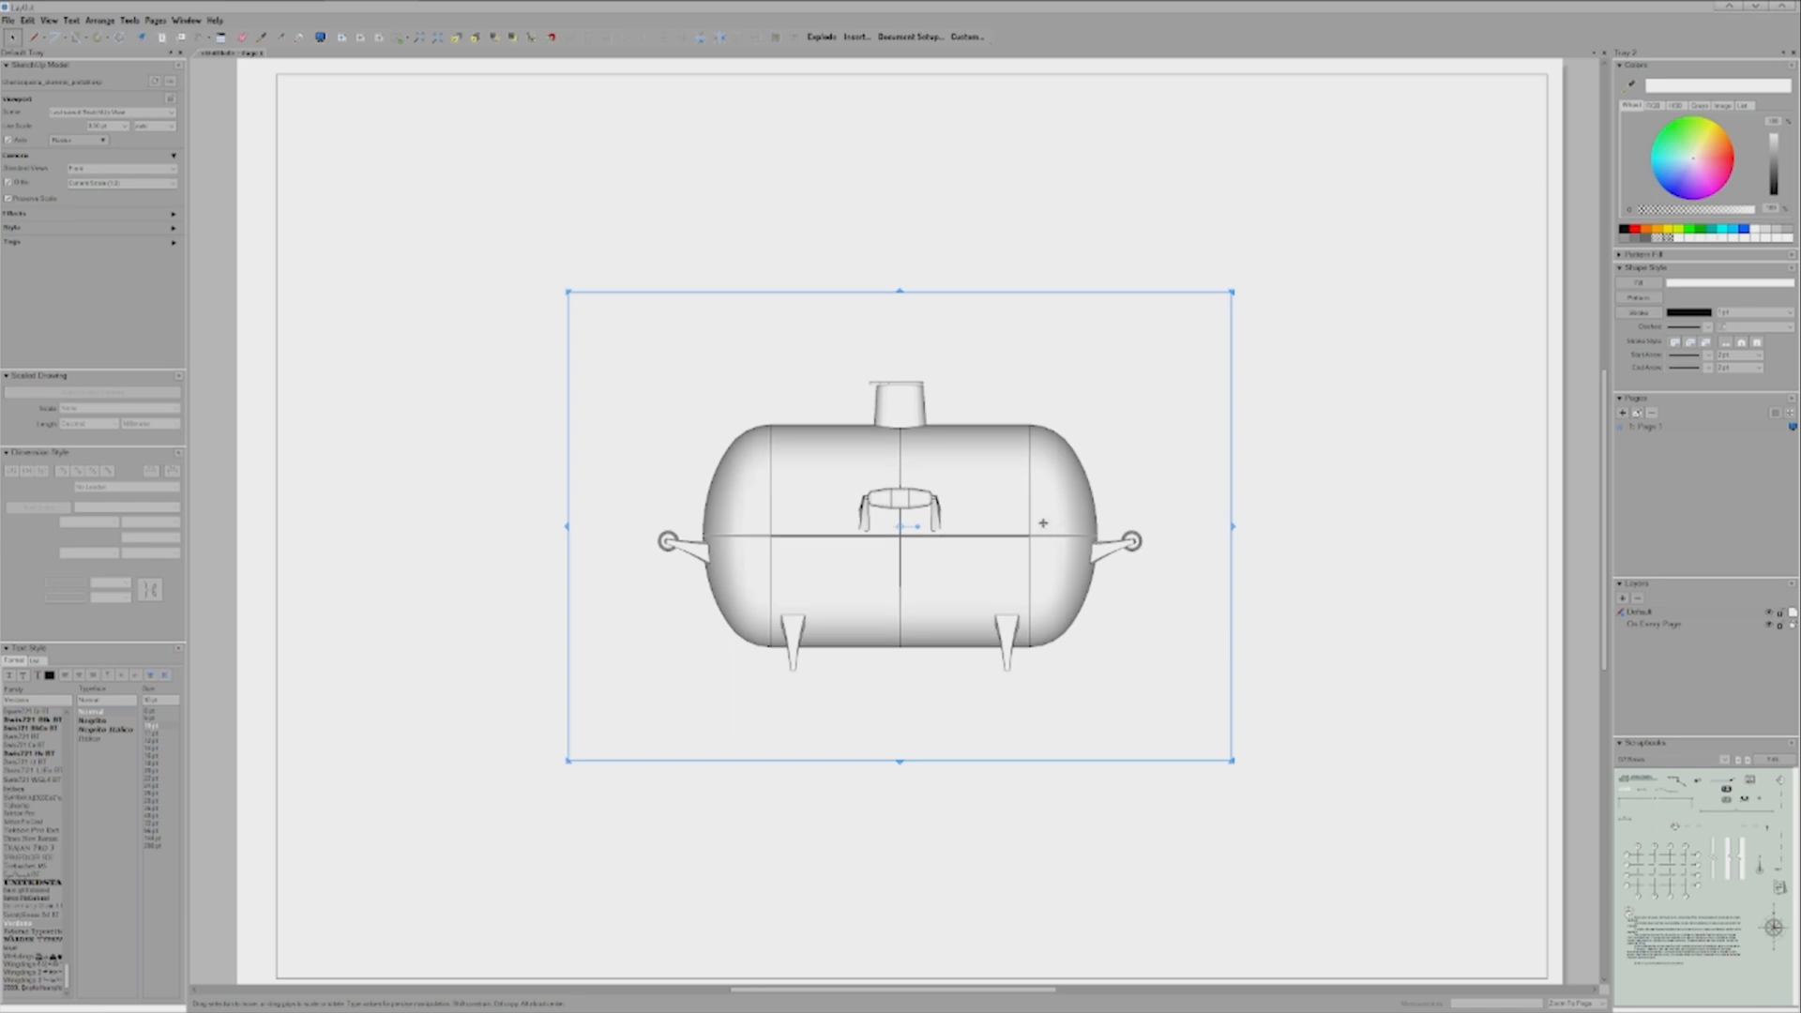
# Step: Move the grill viewport toward the page's upper-left area and tighten its frame around the model
pyautogui.moveTo(1043, 525); pyautogui.dragTo(829, 398)
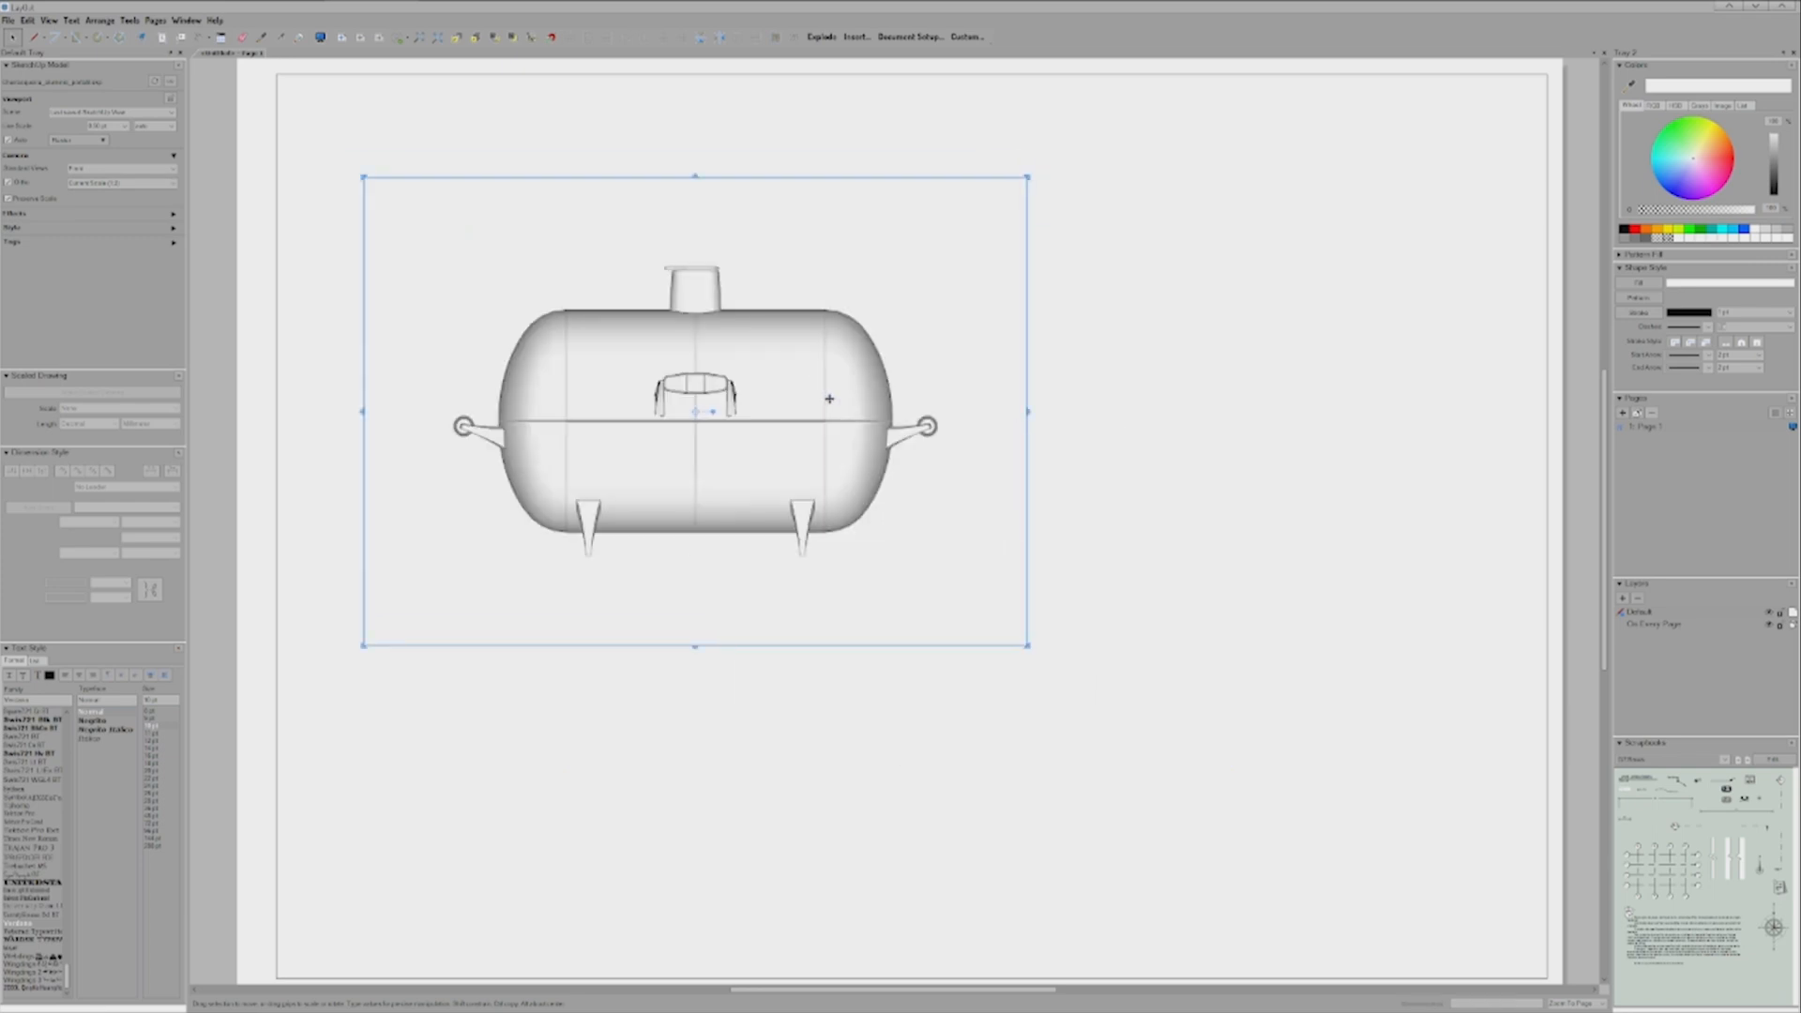
pyautogui.moveTo(1028, 176); pyautogui.dragTo(965, 255)
pyautogui.moveTo(363, 645); pyautogui.dragTo(441, 572)
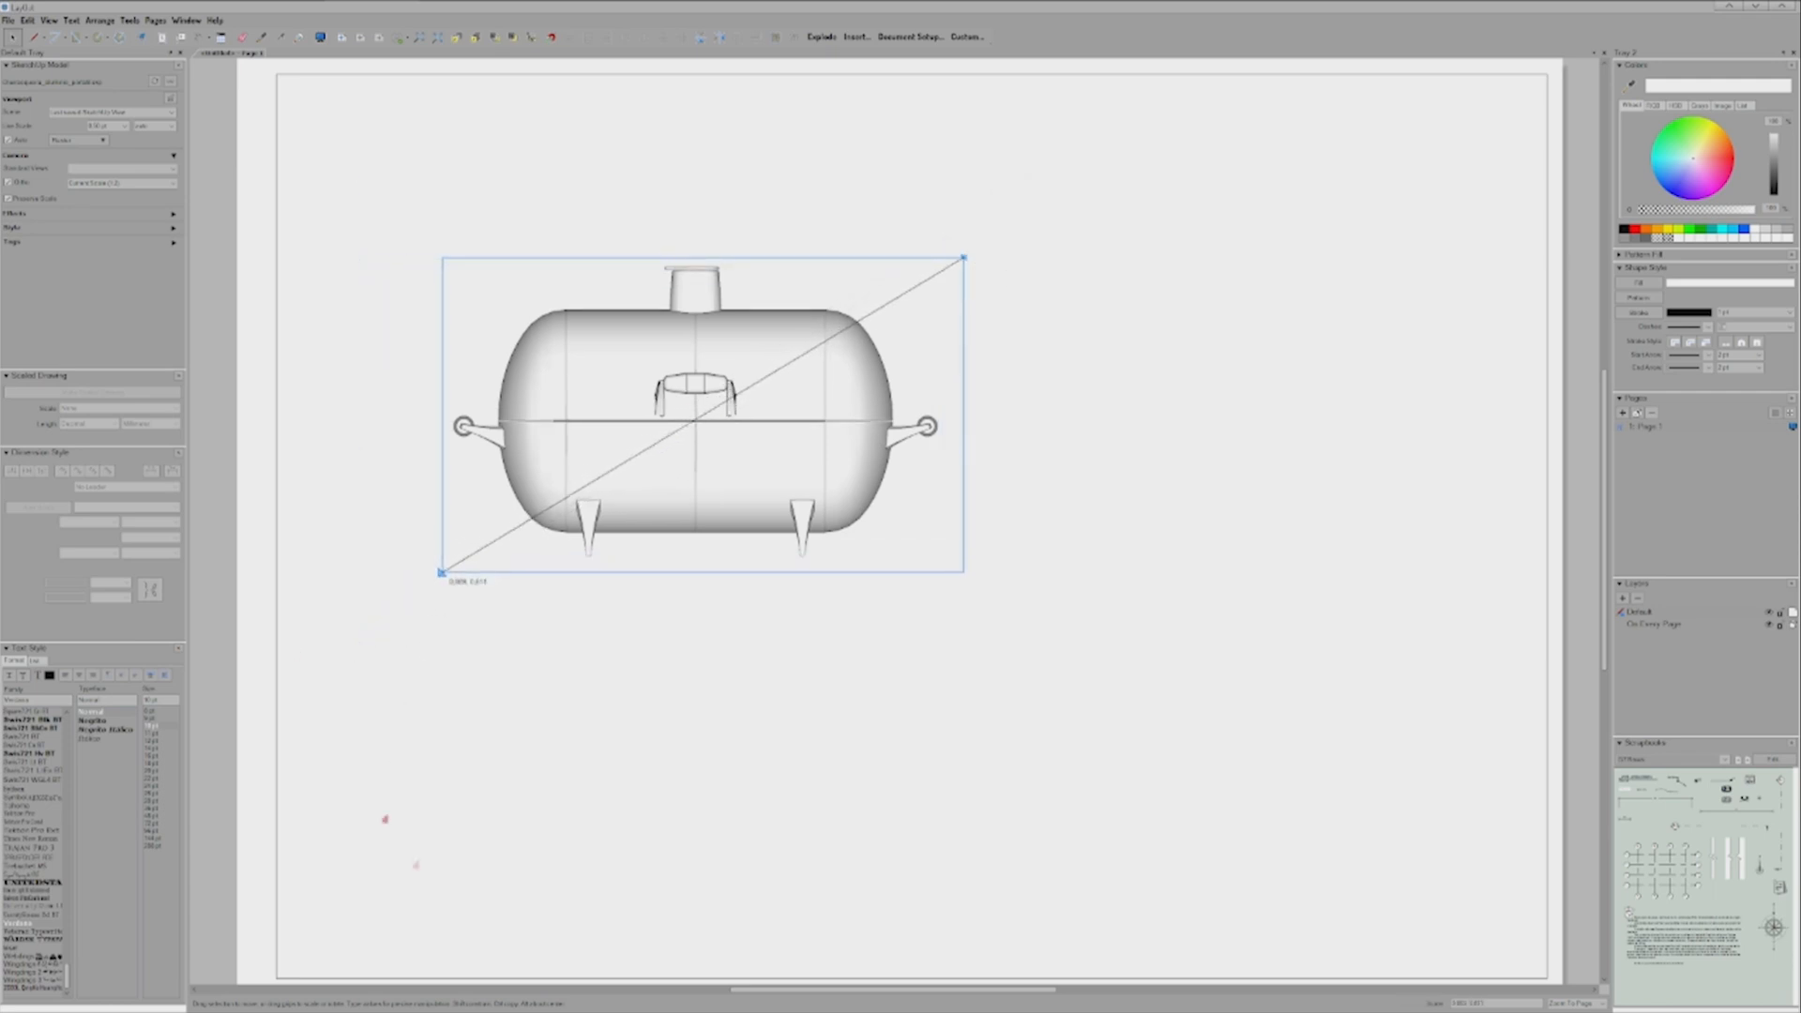
# Step: Duplicate the grill viewport to form a two-by-two grid of four viewports on the page
pyautogui.moveTo(843, 485); pyautogui.dragTo(1269, 352)
pyautogui.moveTo(1452, 246); pyautogui.dragTo(704, 719)
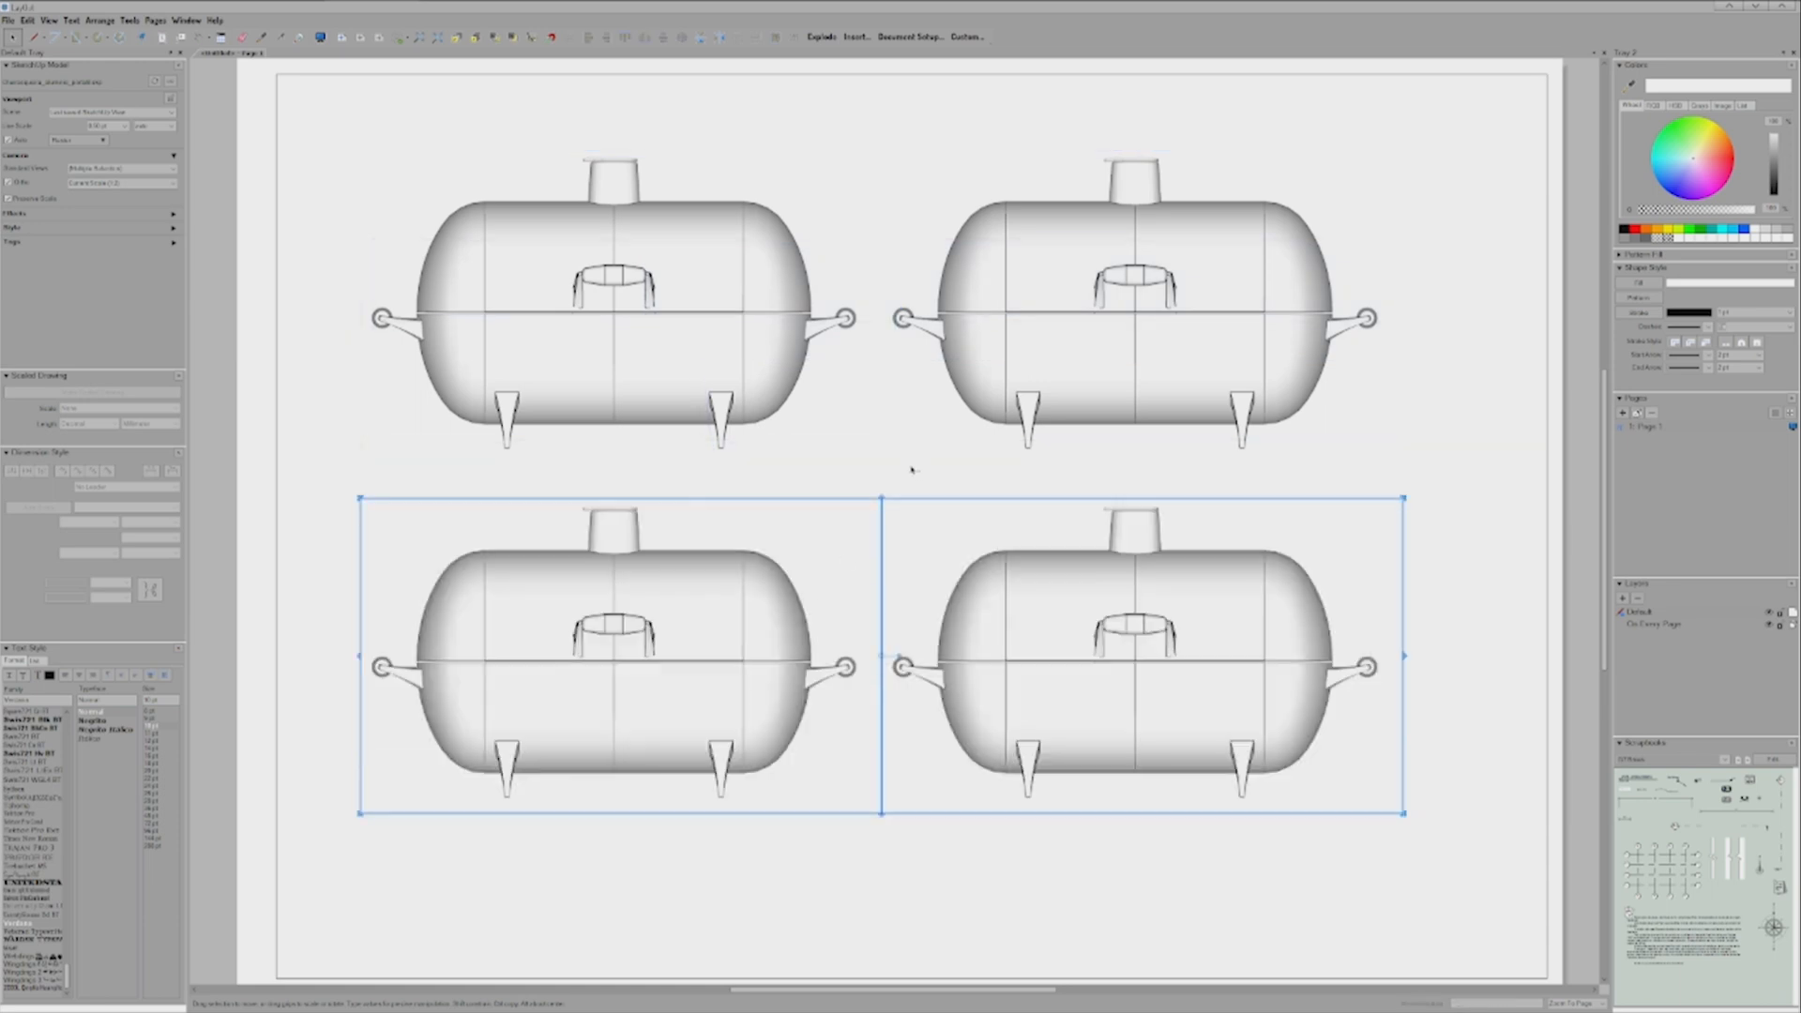
pyautogui.click(887, 466)
# Step: Set the page's lower-left viewport to the Left standard view and the lower-right viewport to the Top view
pyautogui.click(834, 522)
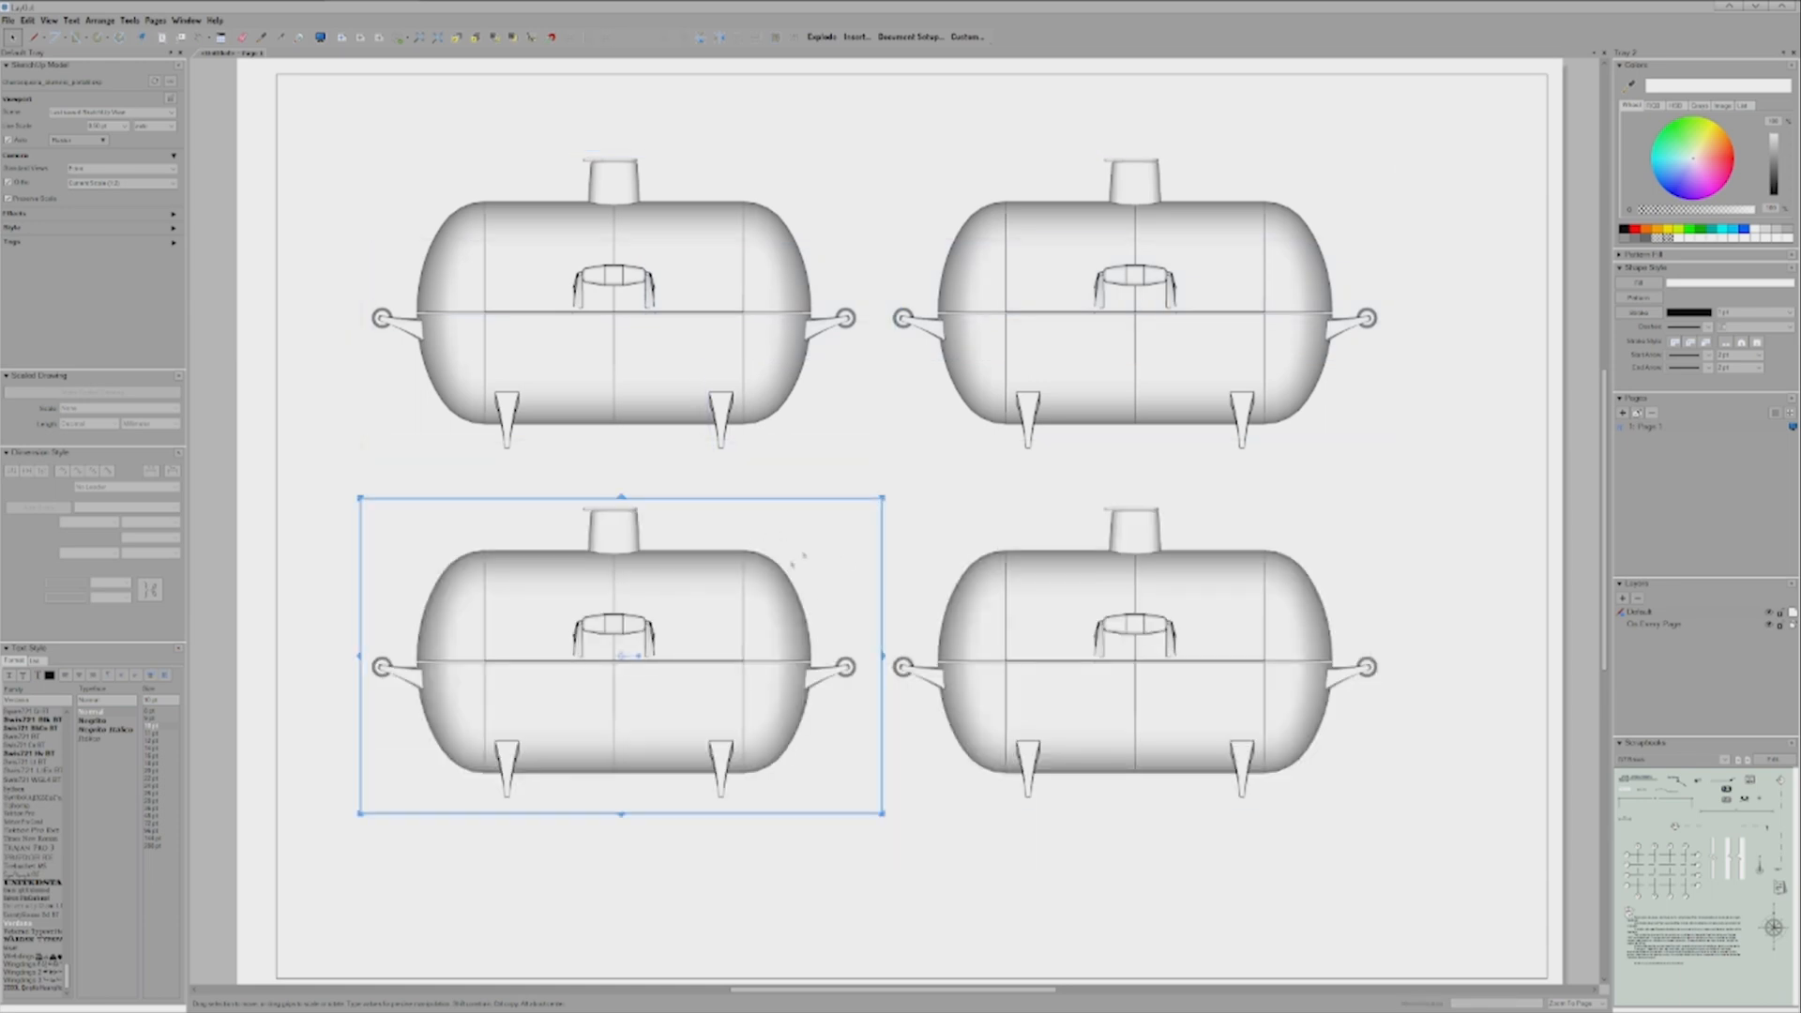
pyautogui.click(101, 169)
pyautogui.click(94, 220)
pyautogui.click(947, 553)
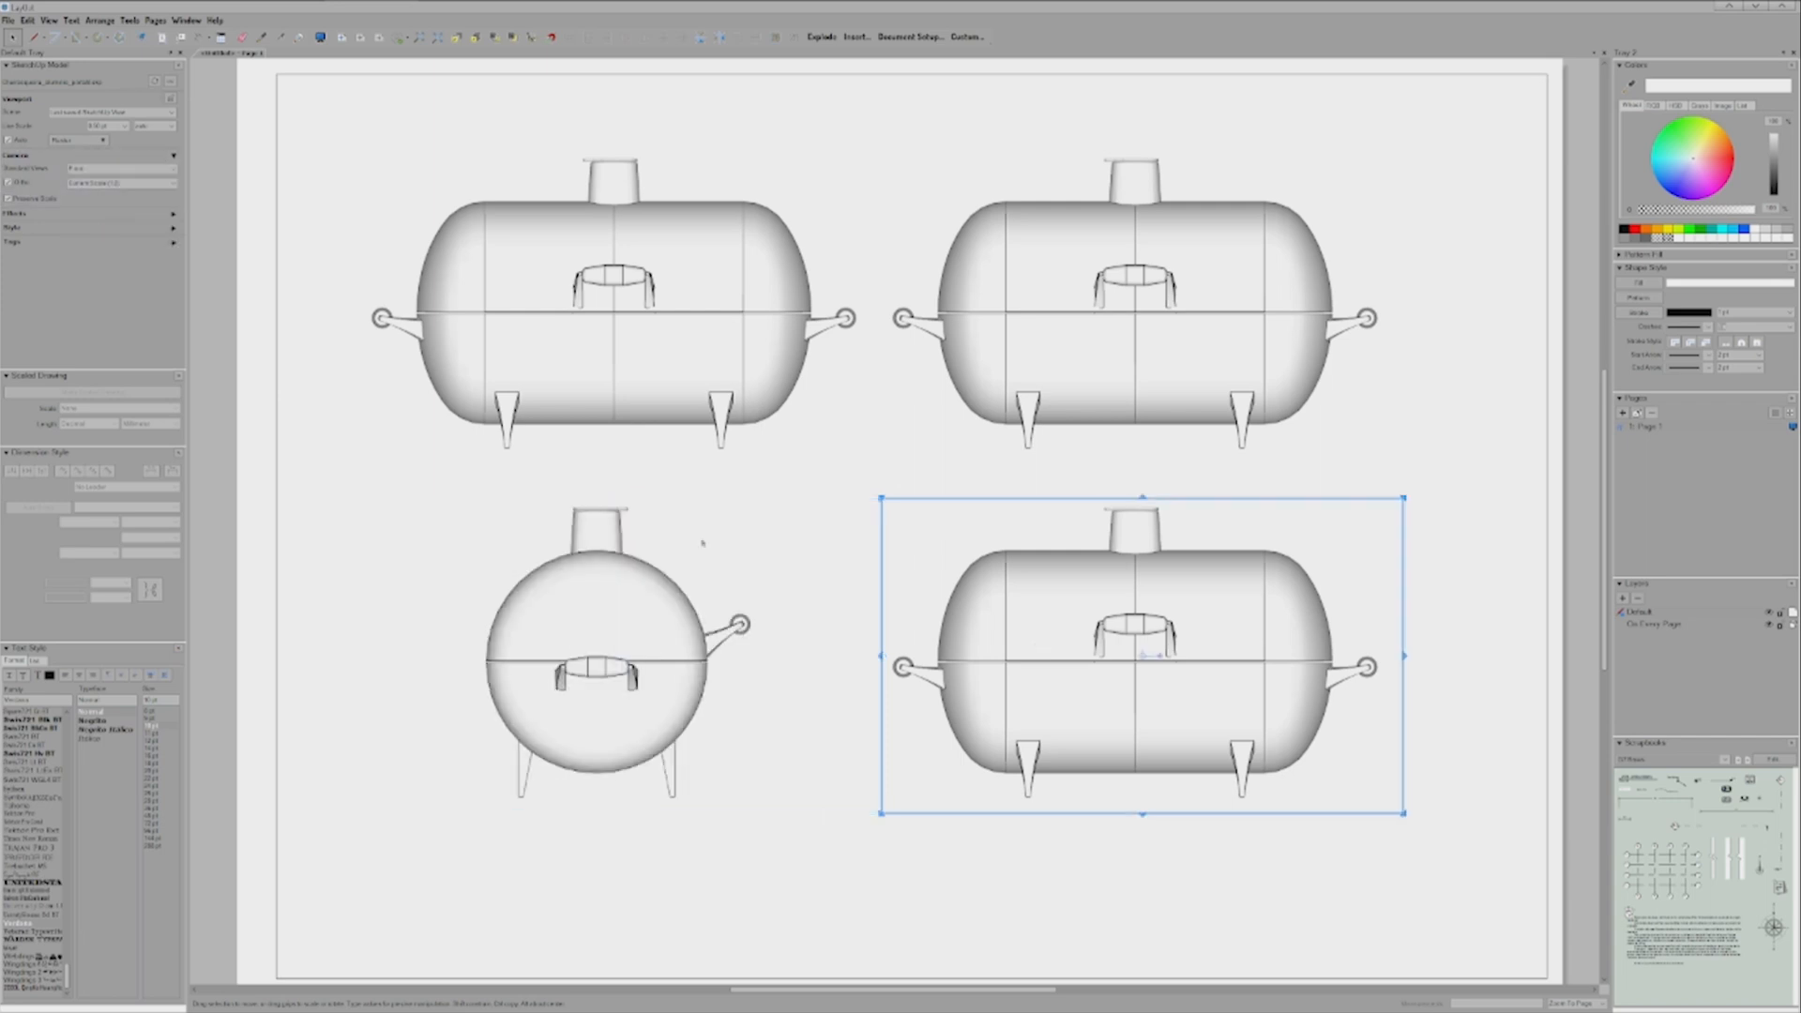
pyautogui.click(101, 169)
pyautogui.click(94, 182)
# Step: Set the page's upper-right viewport to the Iso view and extend its frame upward to fit the whole grill
pyautogui.click(1163, 403)
pyautogui.click(101, 169)
pyautogui.click(94, 239)
pyautogui.moveTo(1142, 147); pyautogui.dragTo(1142, 124)
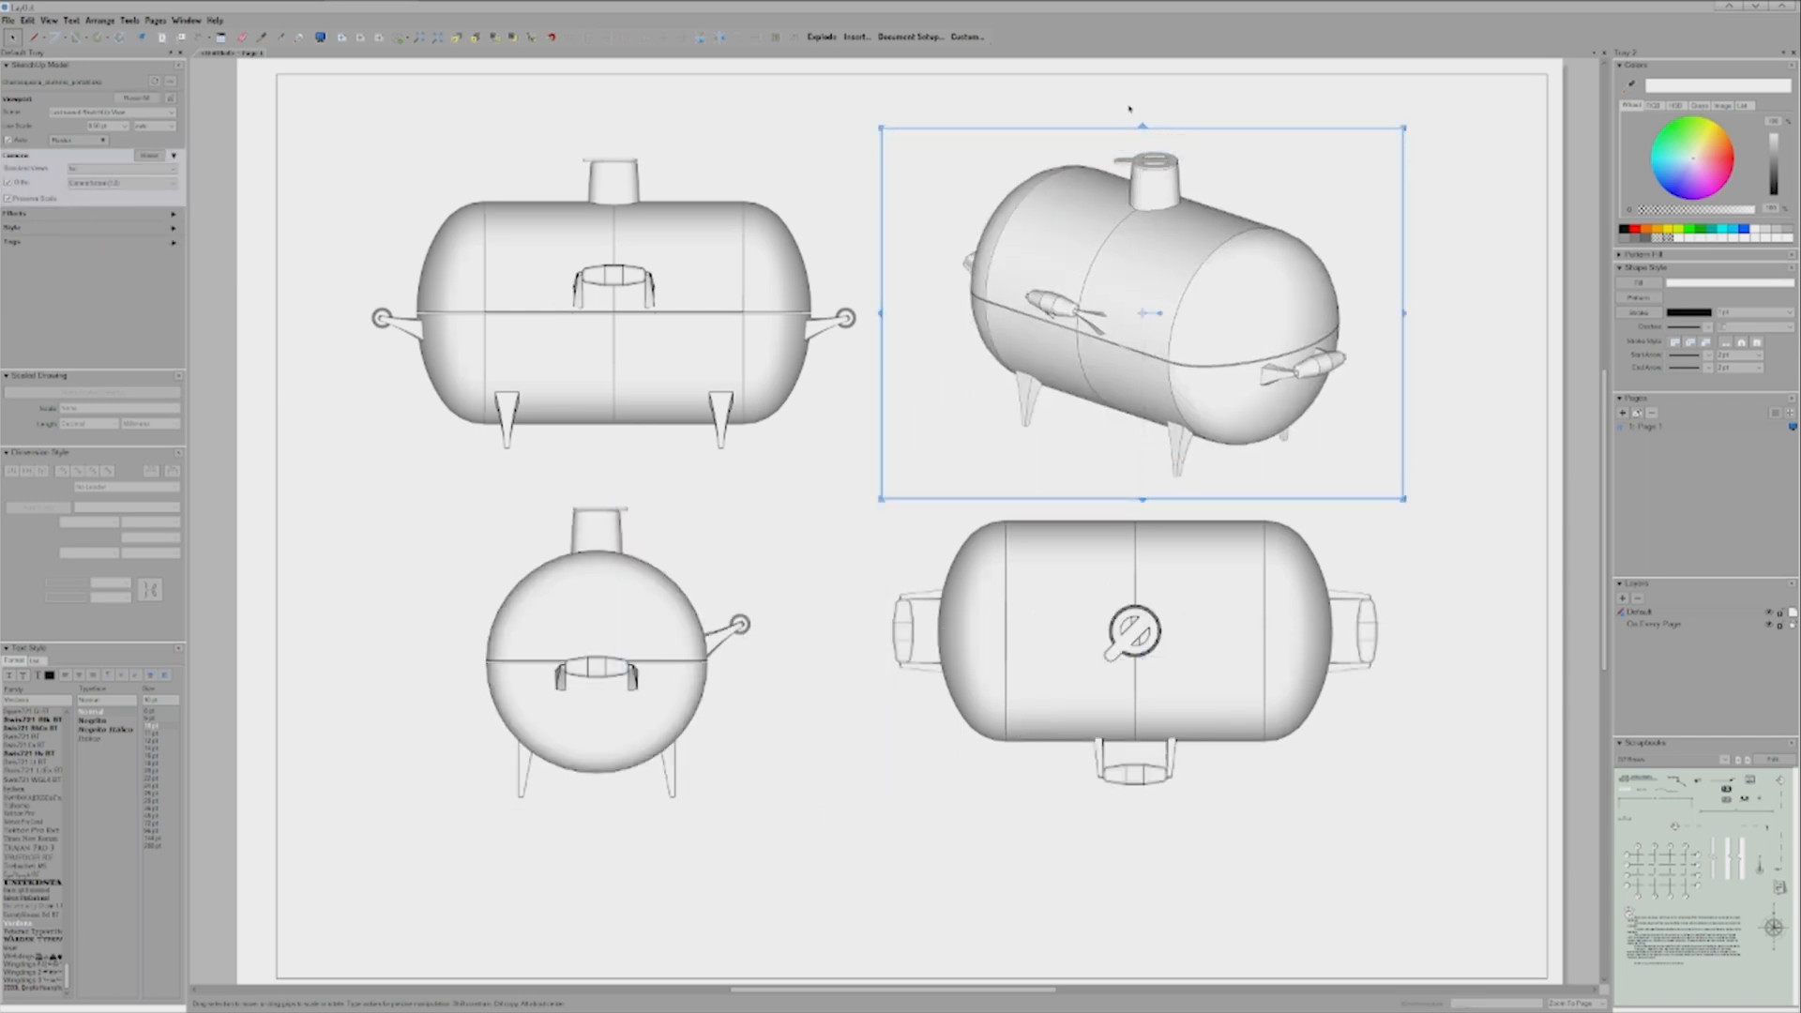
pyautogui.click(872, 105)
# Step: Check the front-view viewport's style settings and examine its line rendering up close
pyautogui.click(582, 376)
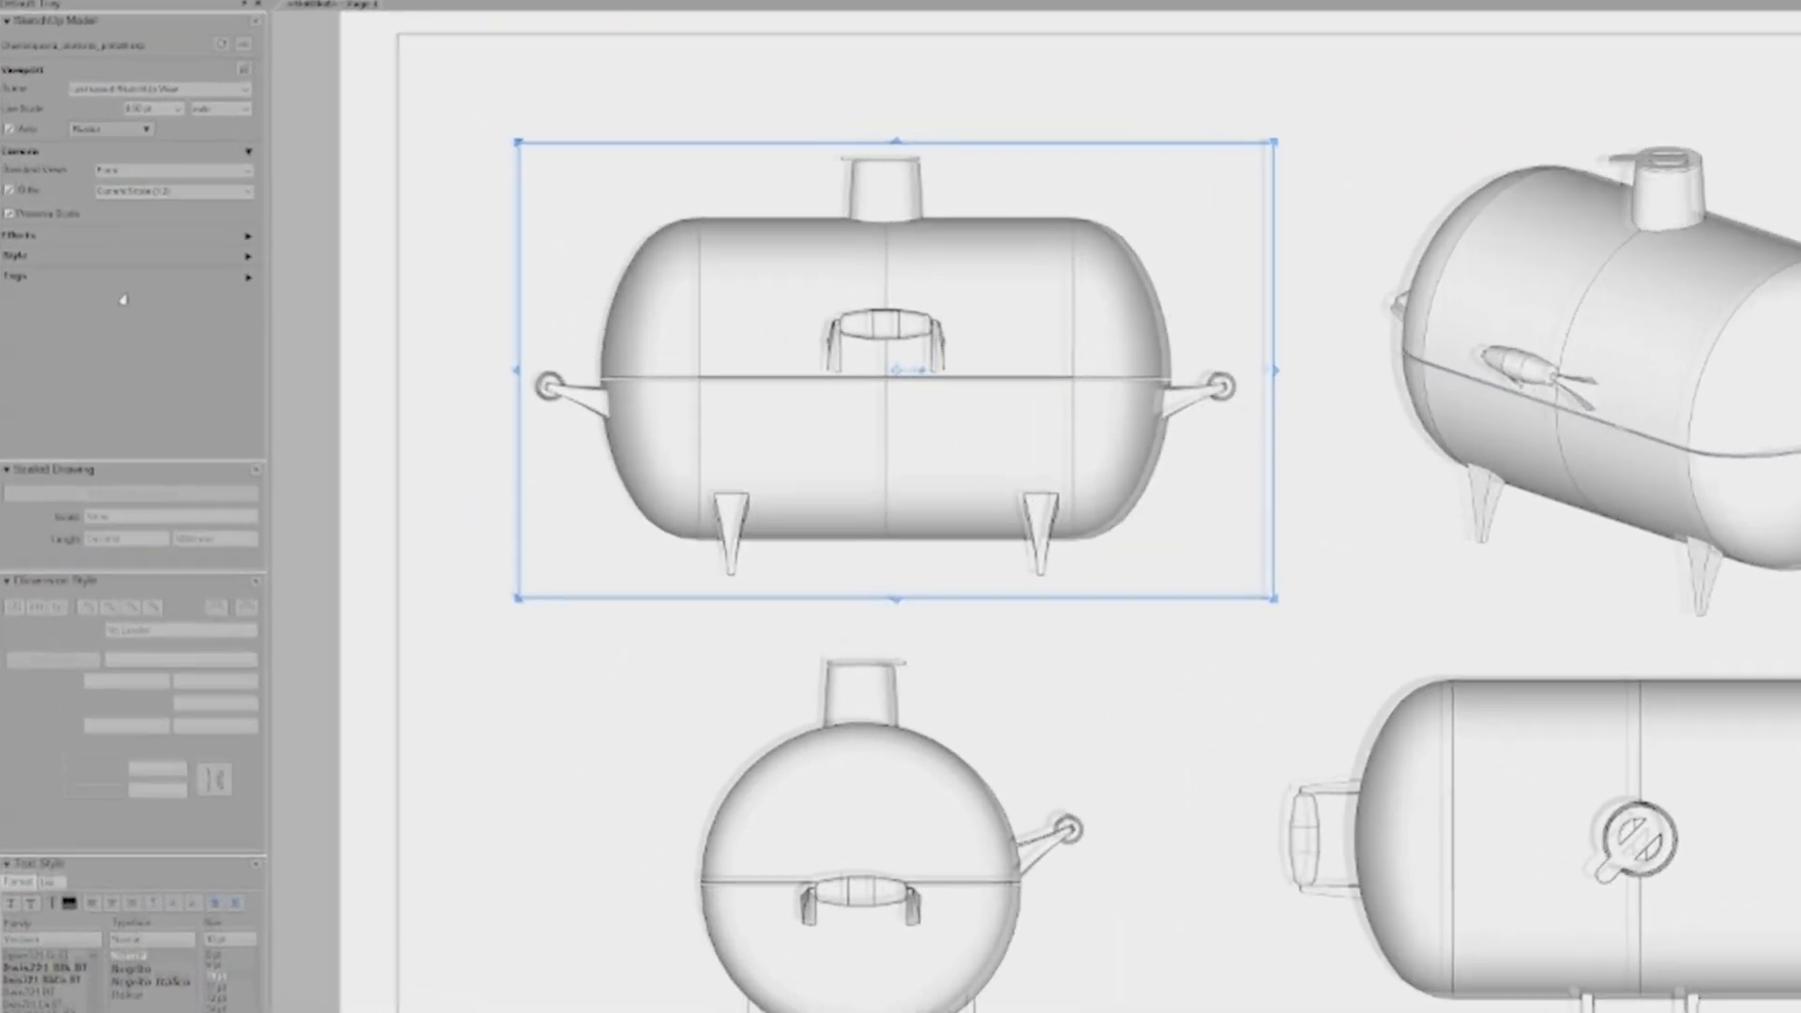
pyautogui.click(247, 257)
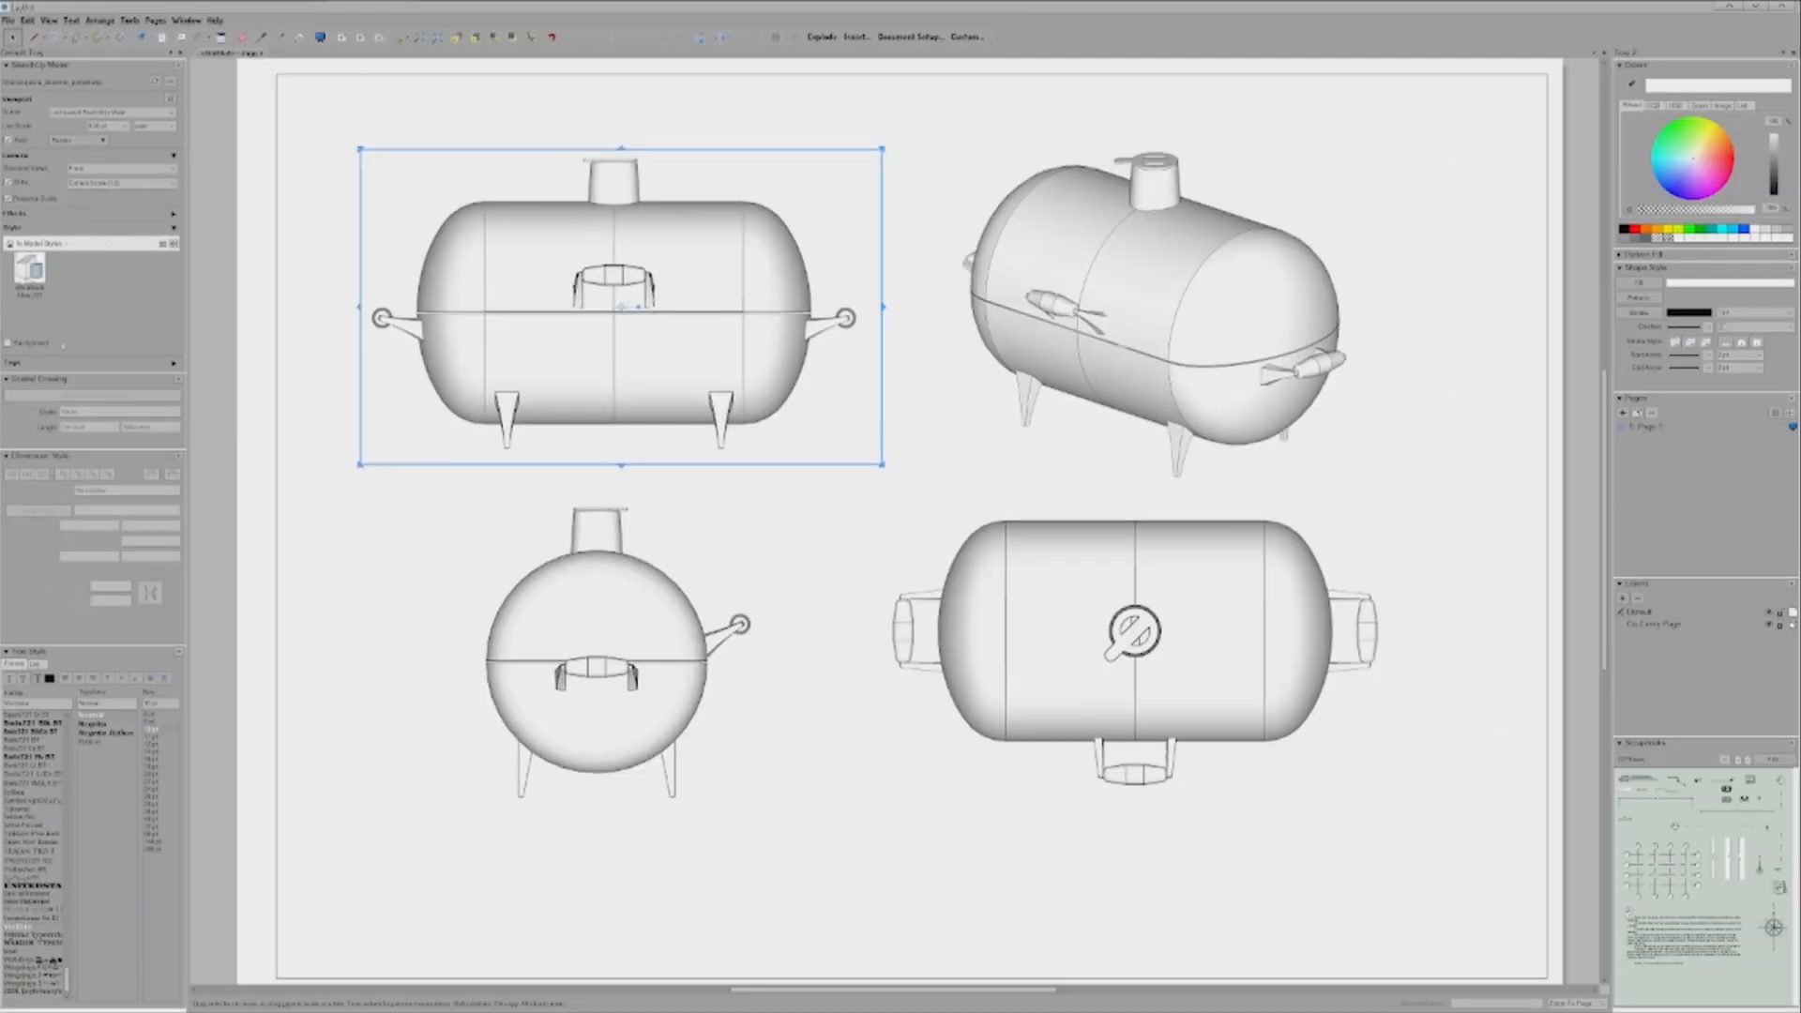
pyautogui.click(94, 227)
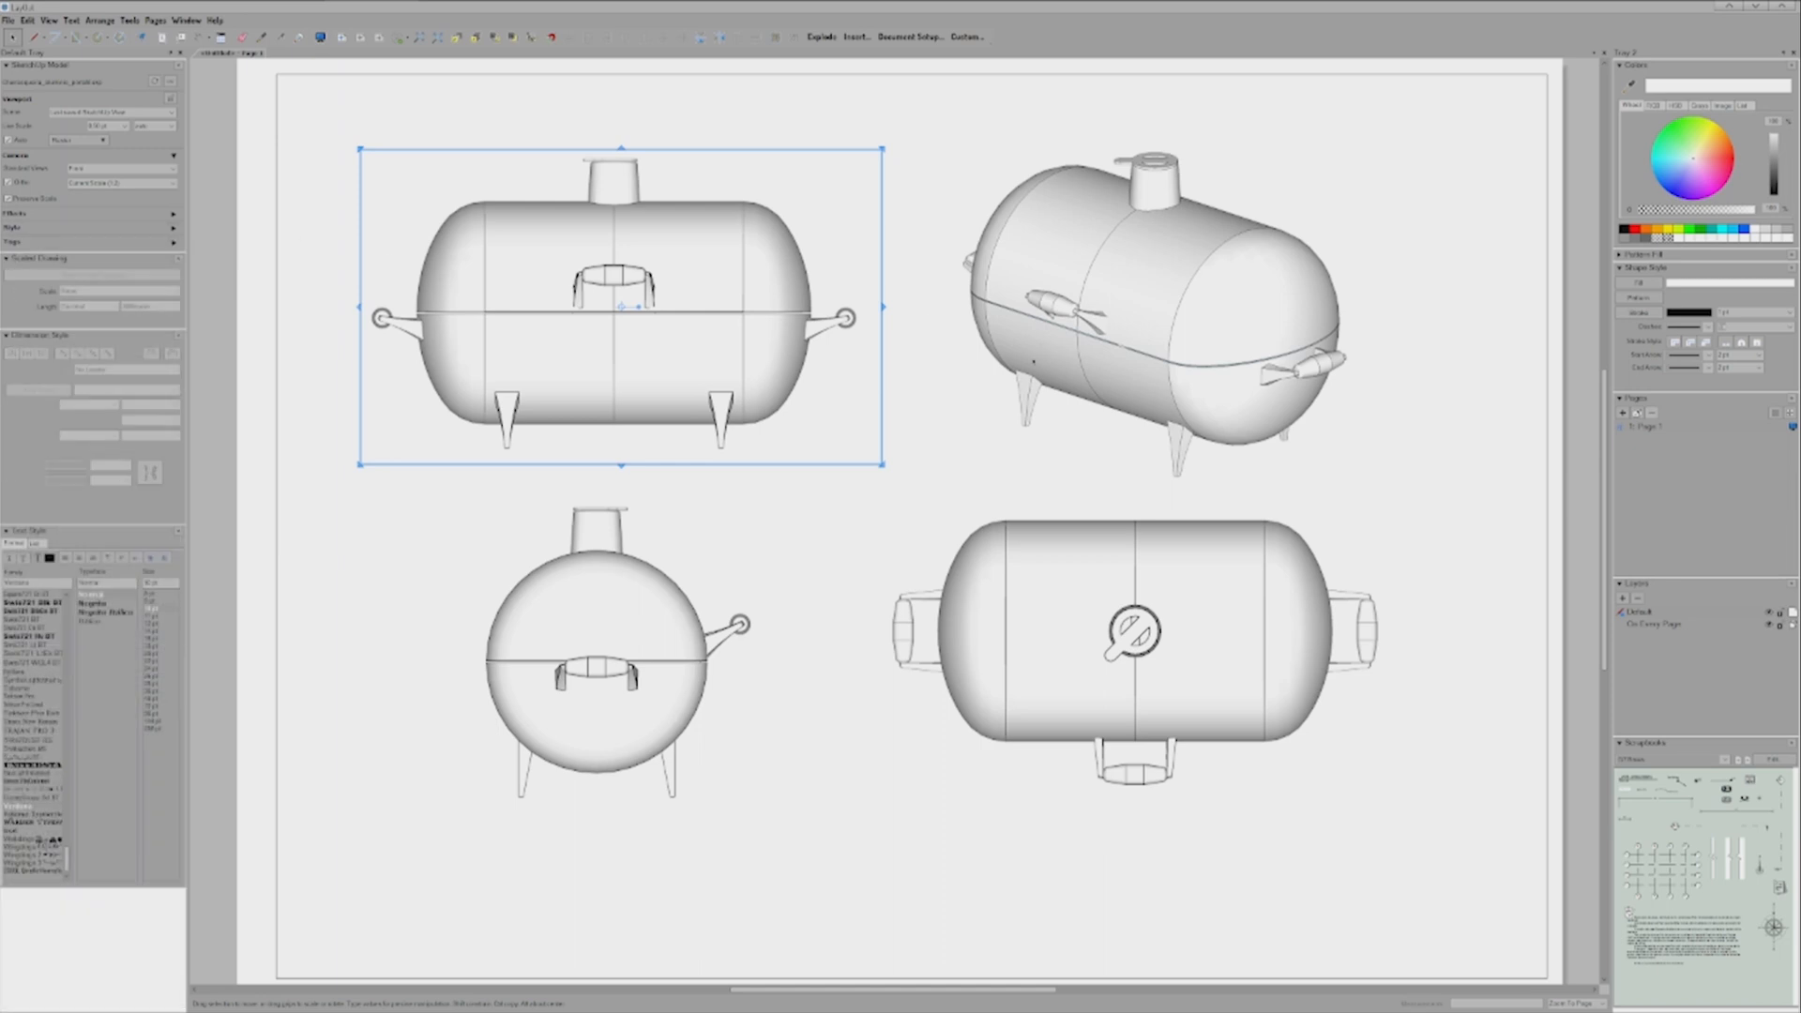
pyautogui.scroll(3, 637, 306)
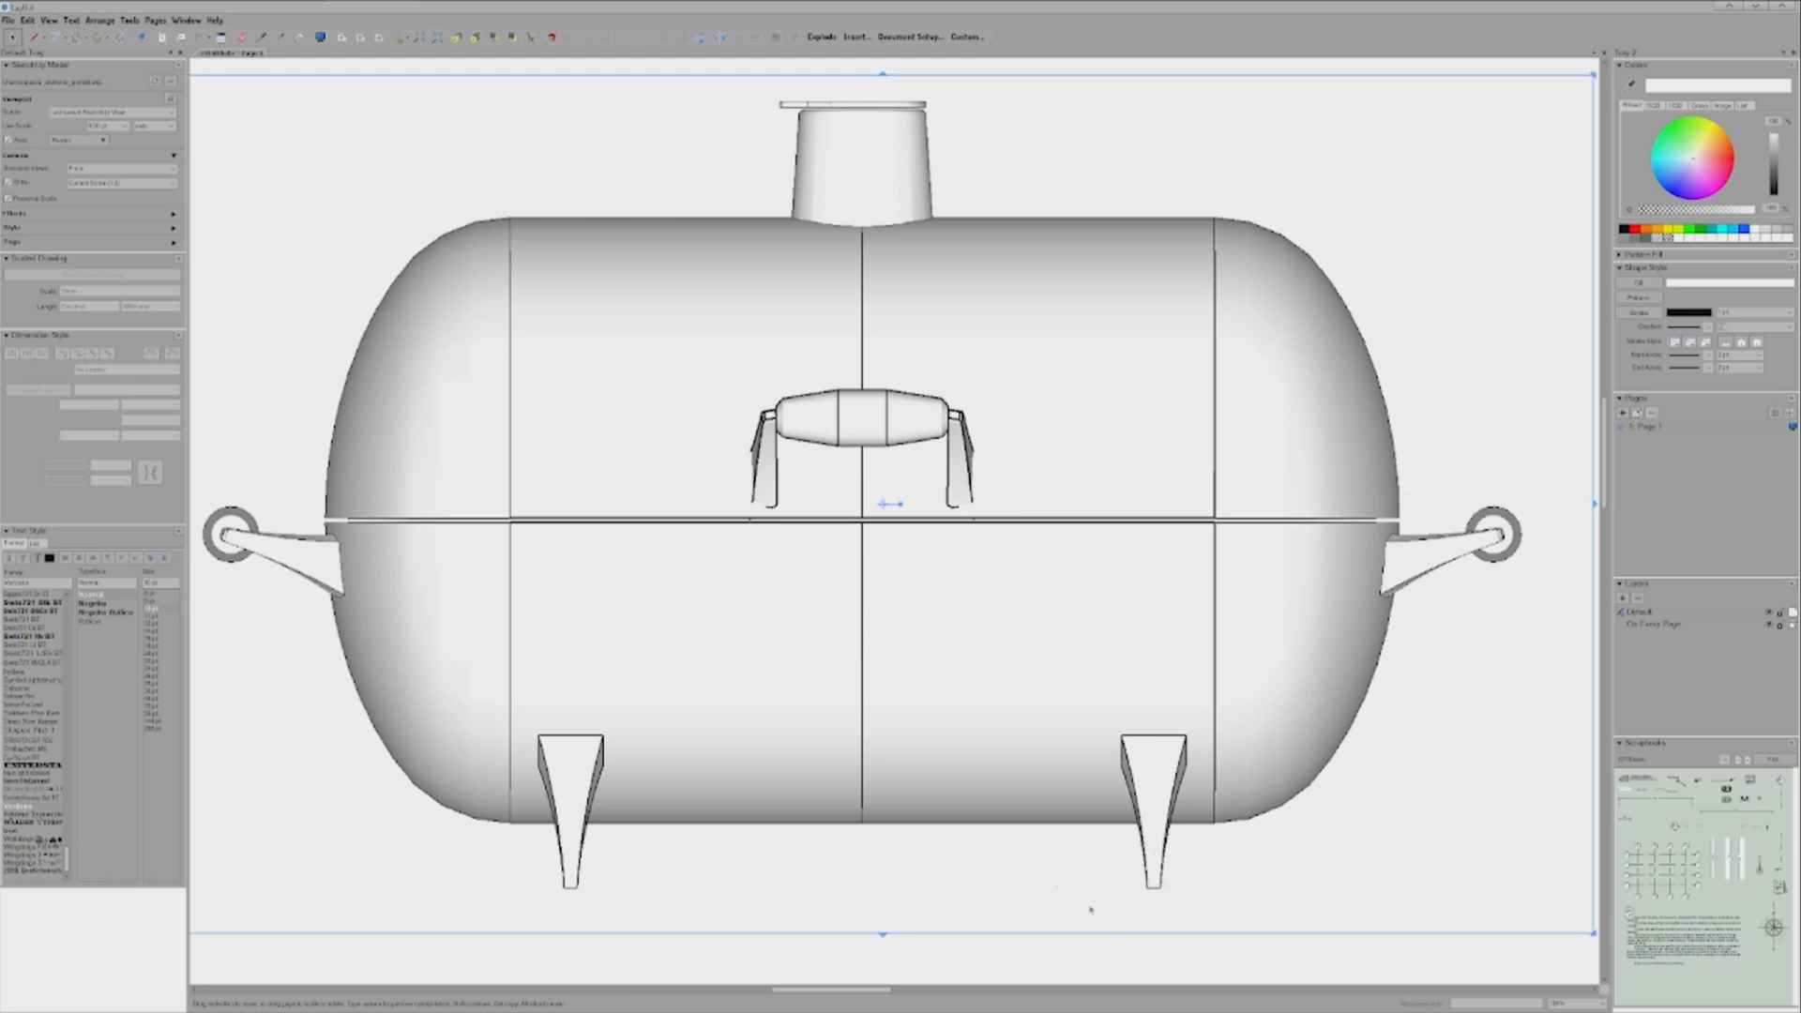
pyautogui.click(548, 958)
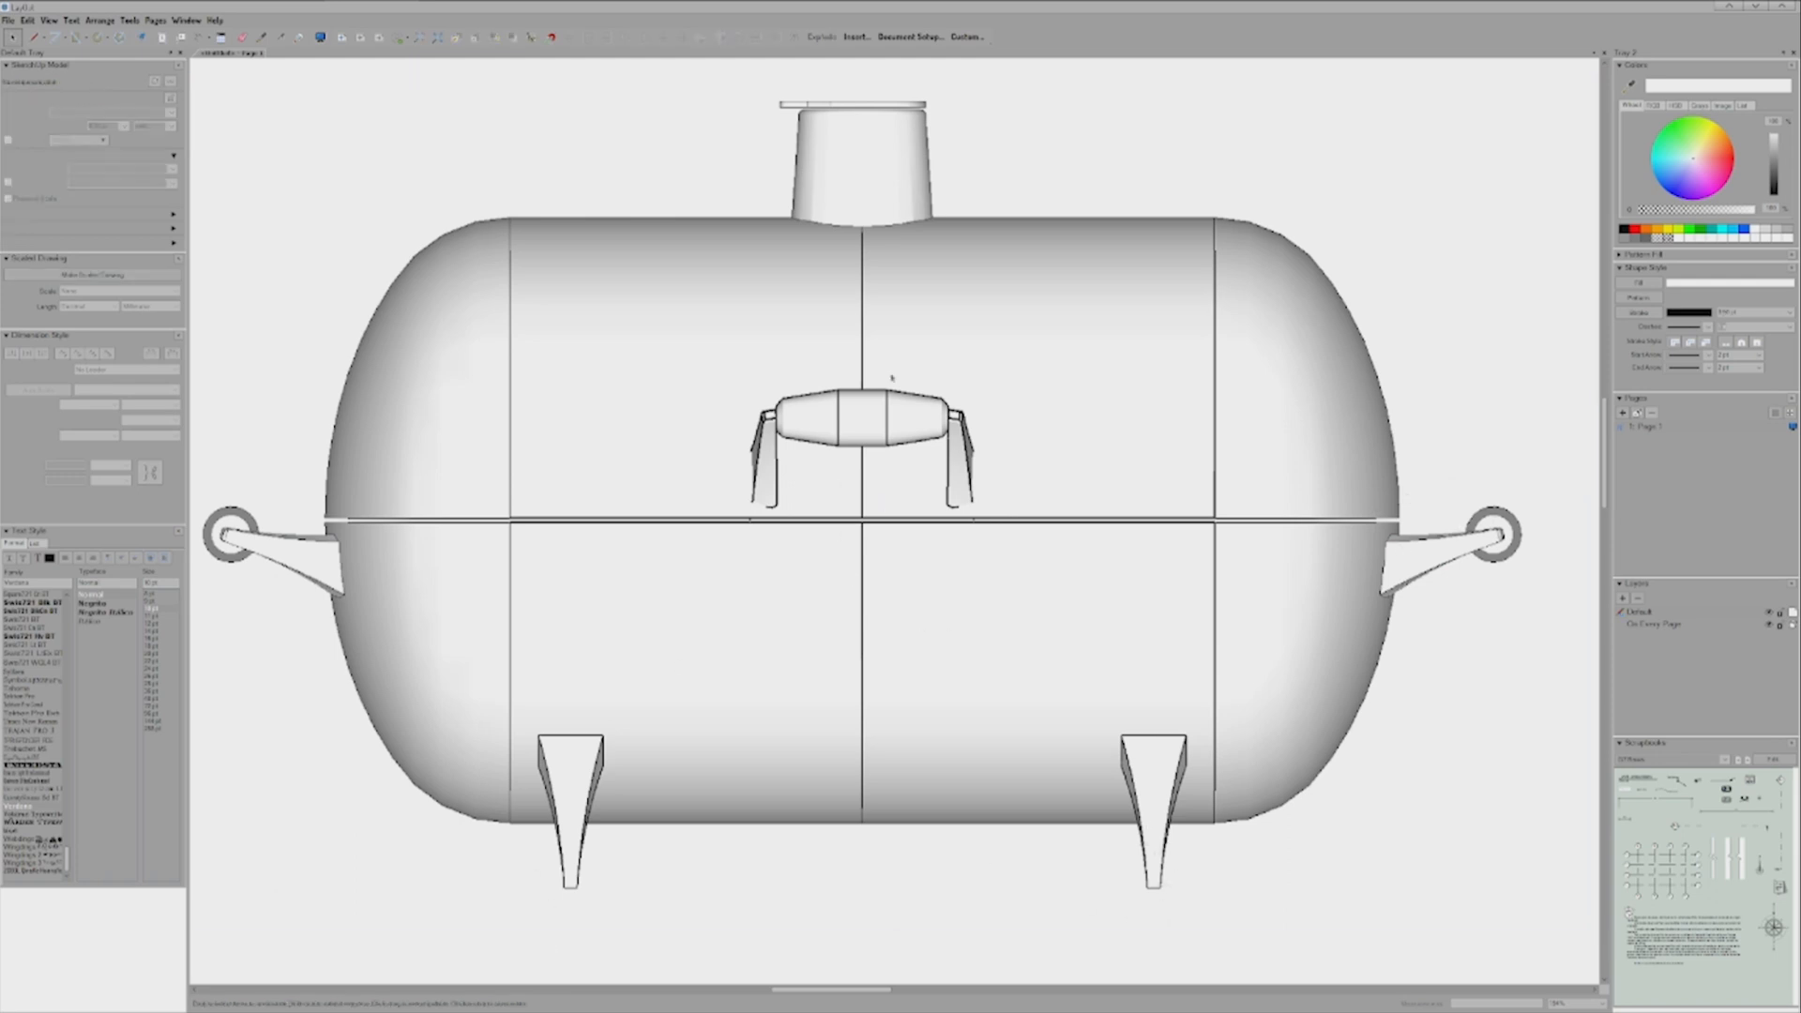
pyautogui.scroll(-1, 834, 516)
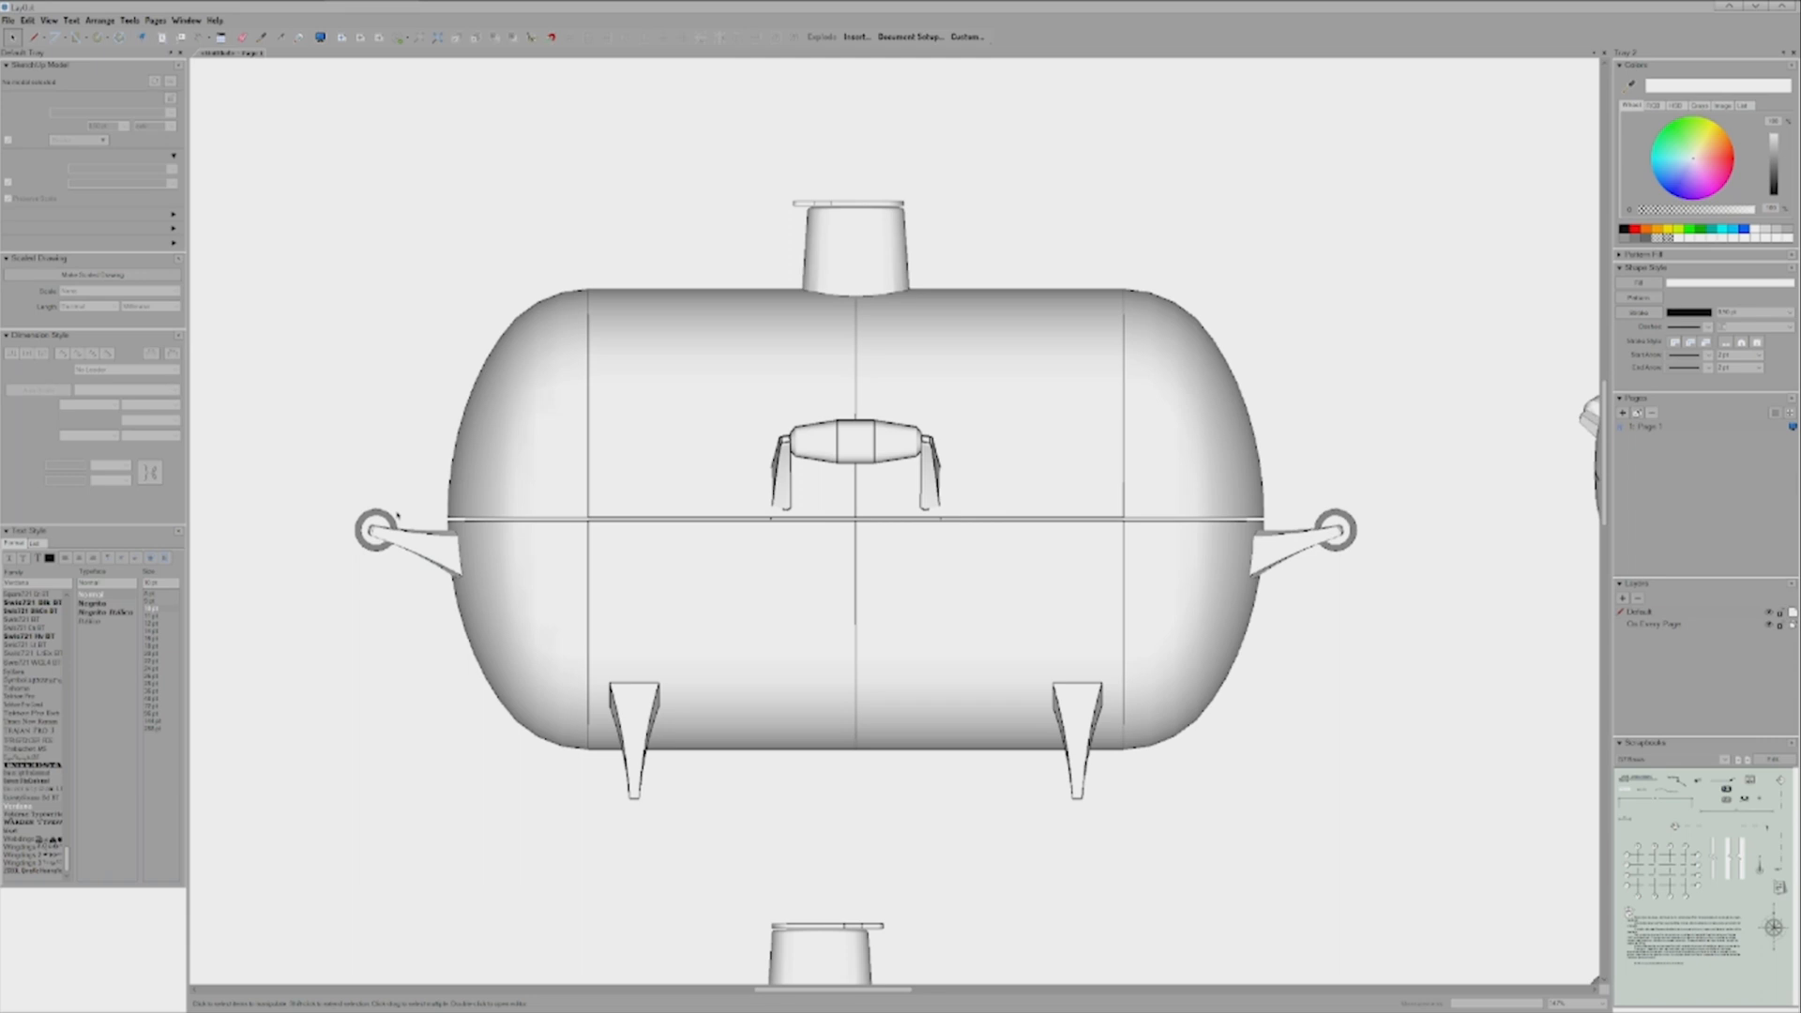
# Step: Check the display and output rendering resolution settings in the document's paper setup
pyautogui.click(672, 434)
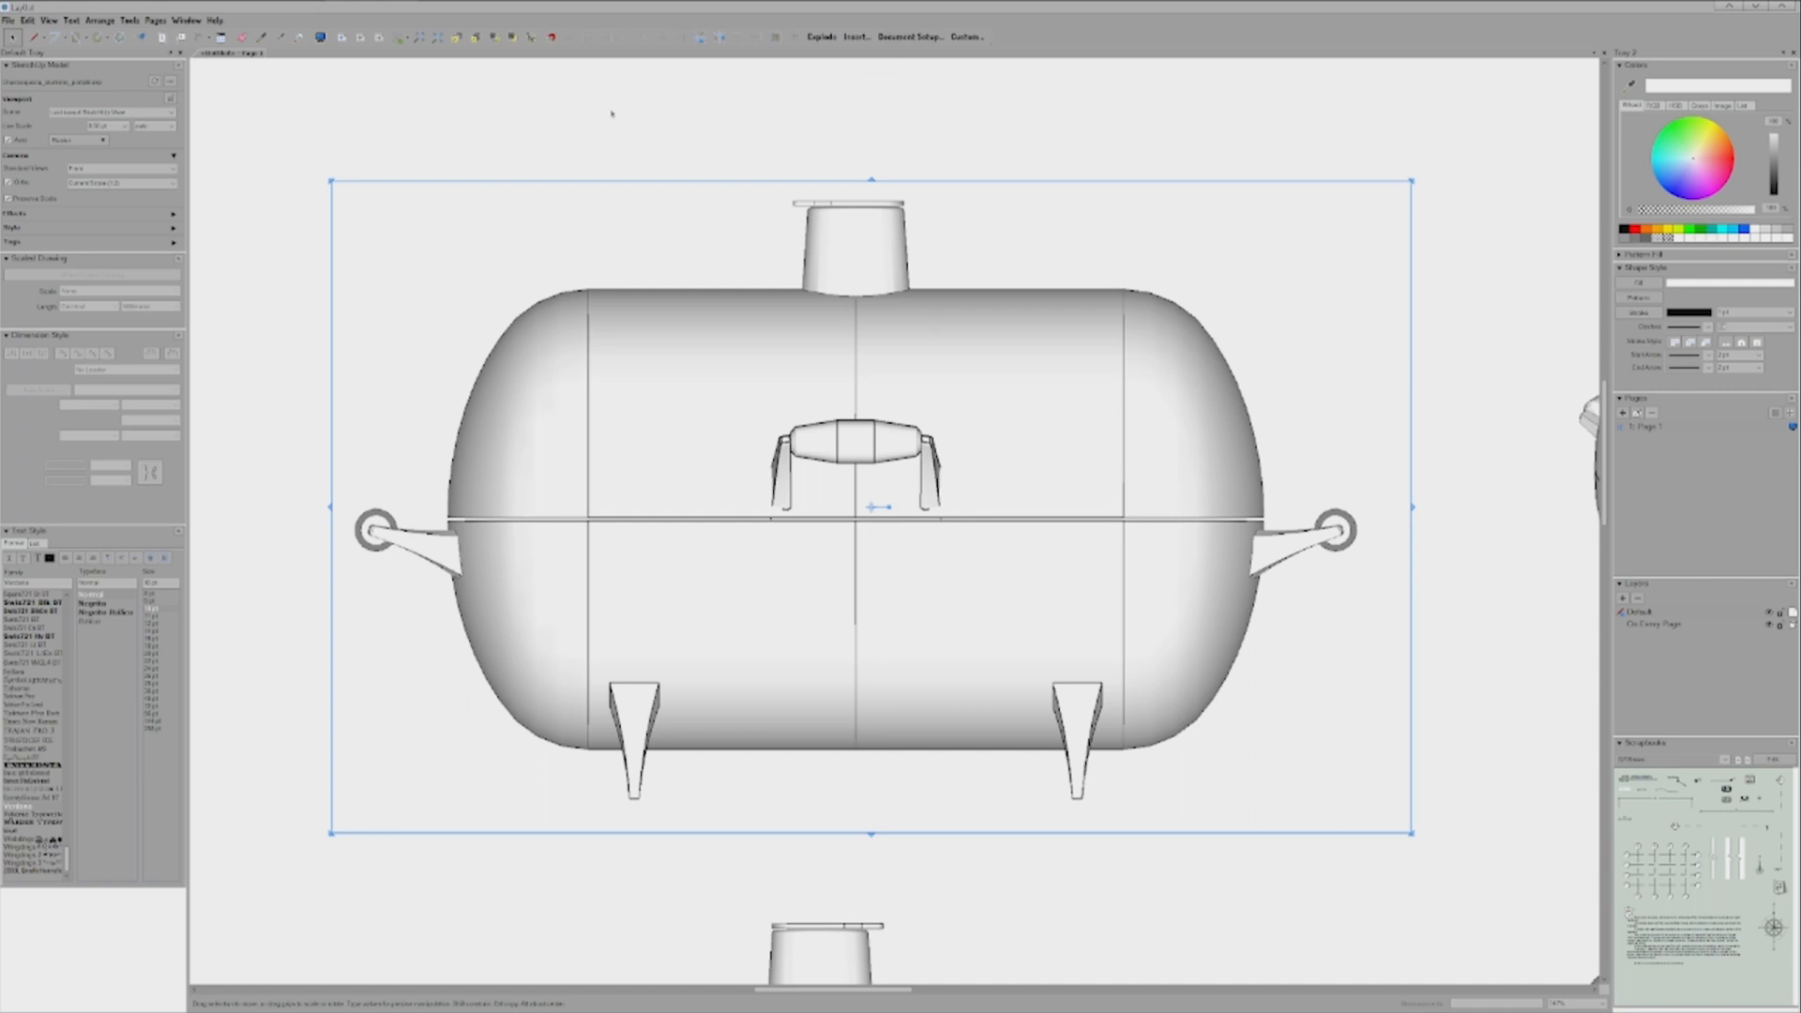
pyautogui.click(8, 19)
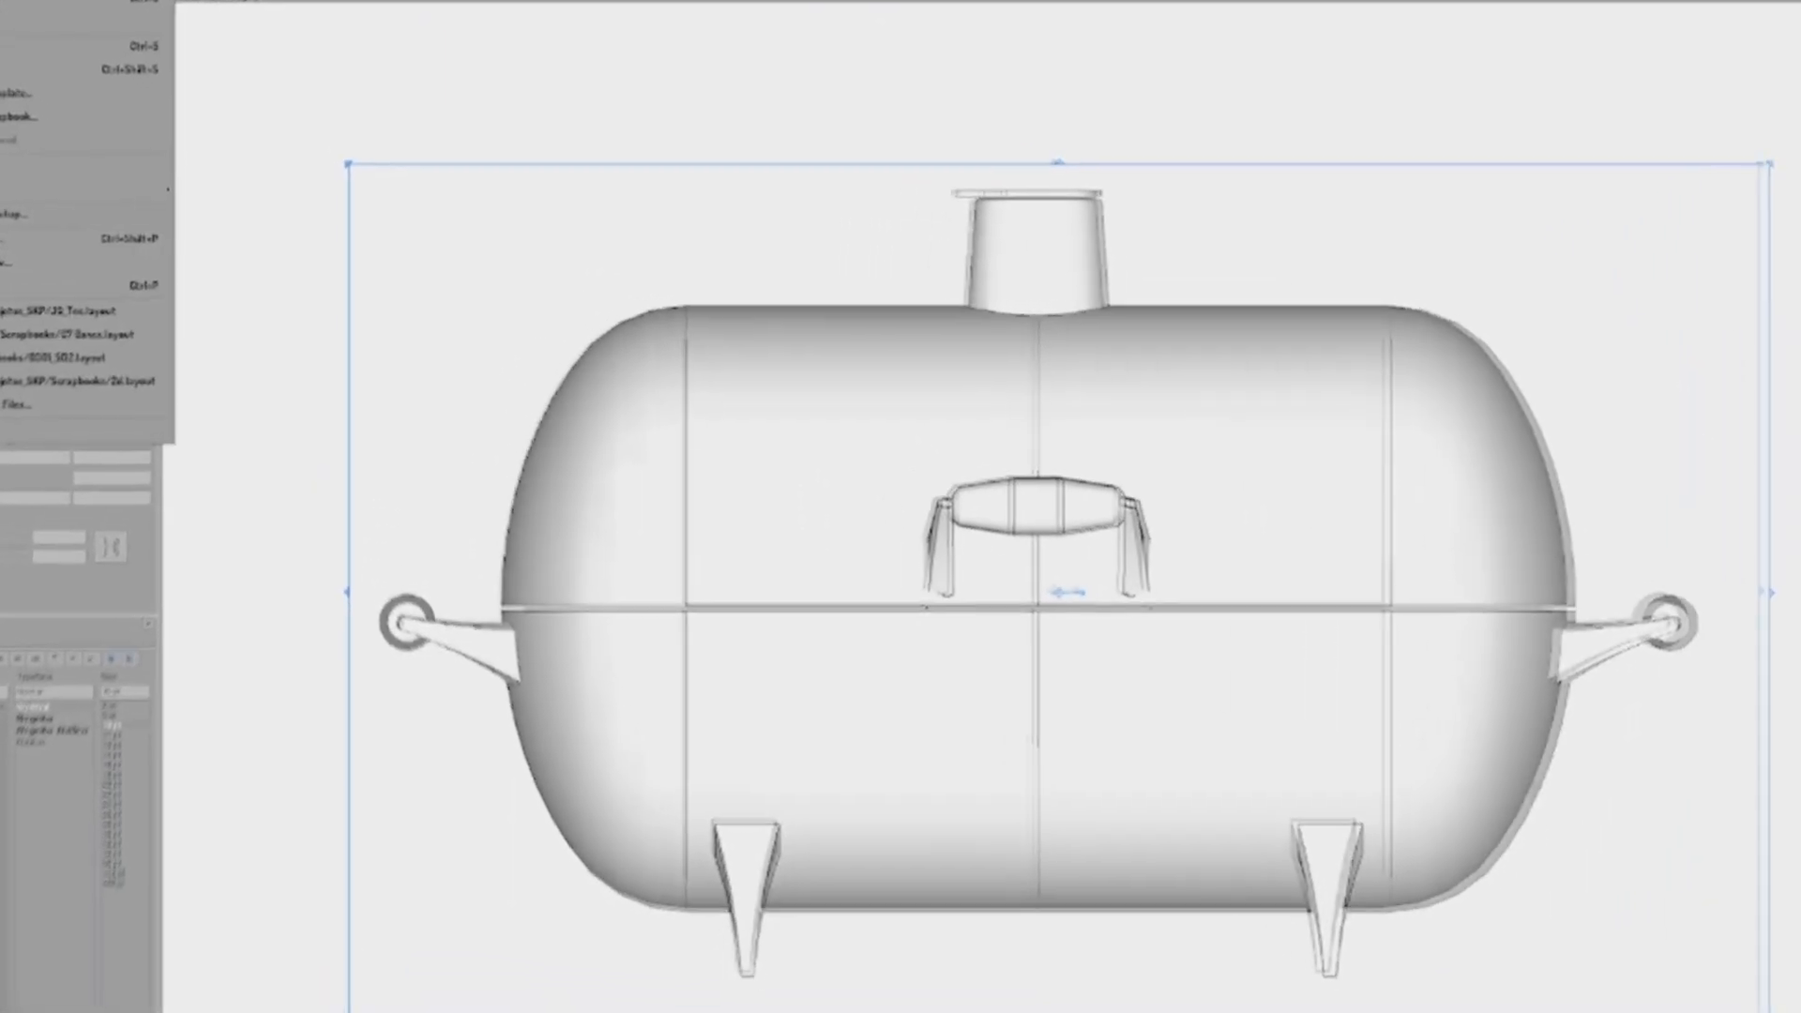
pyautogui.click(4, 214)
pyautogui.moveTo(334, 75); pyautogui.dragTo(587, 57)
pyautogui.click(317, 114)
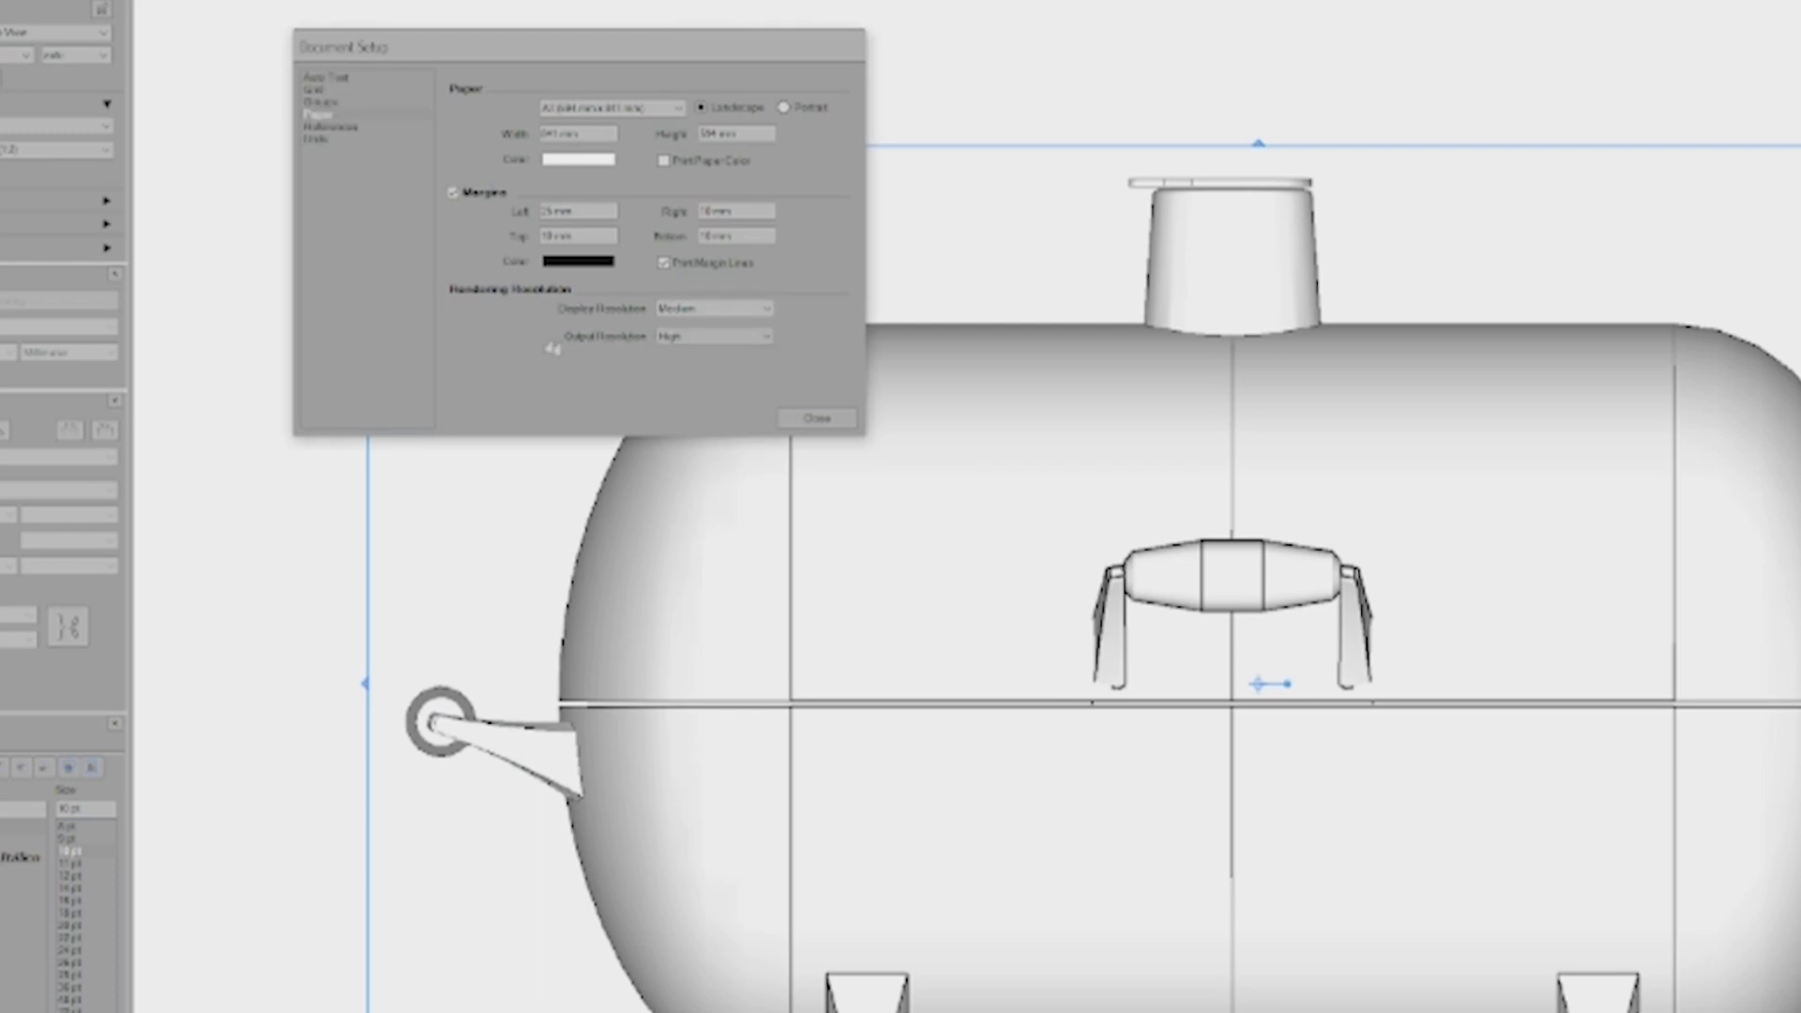
pyautogui.click(686, 340)
pyautogui.click(672, 364)
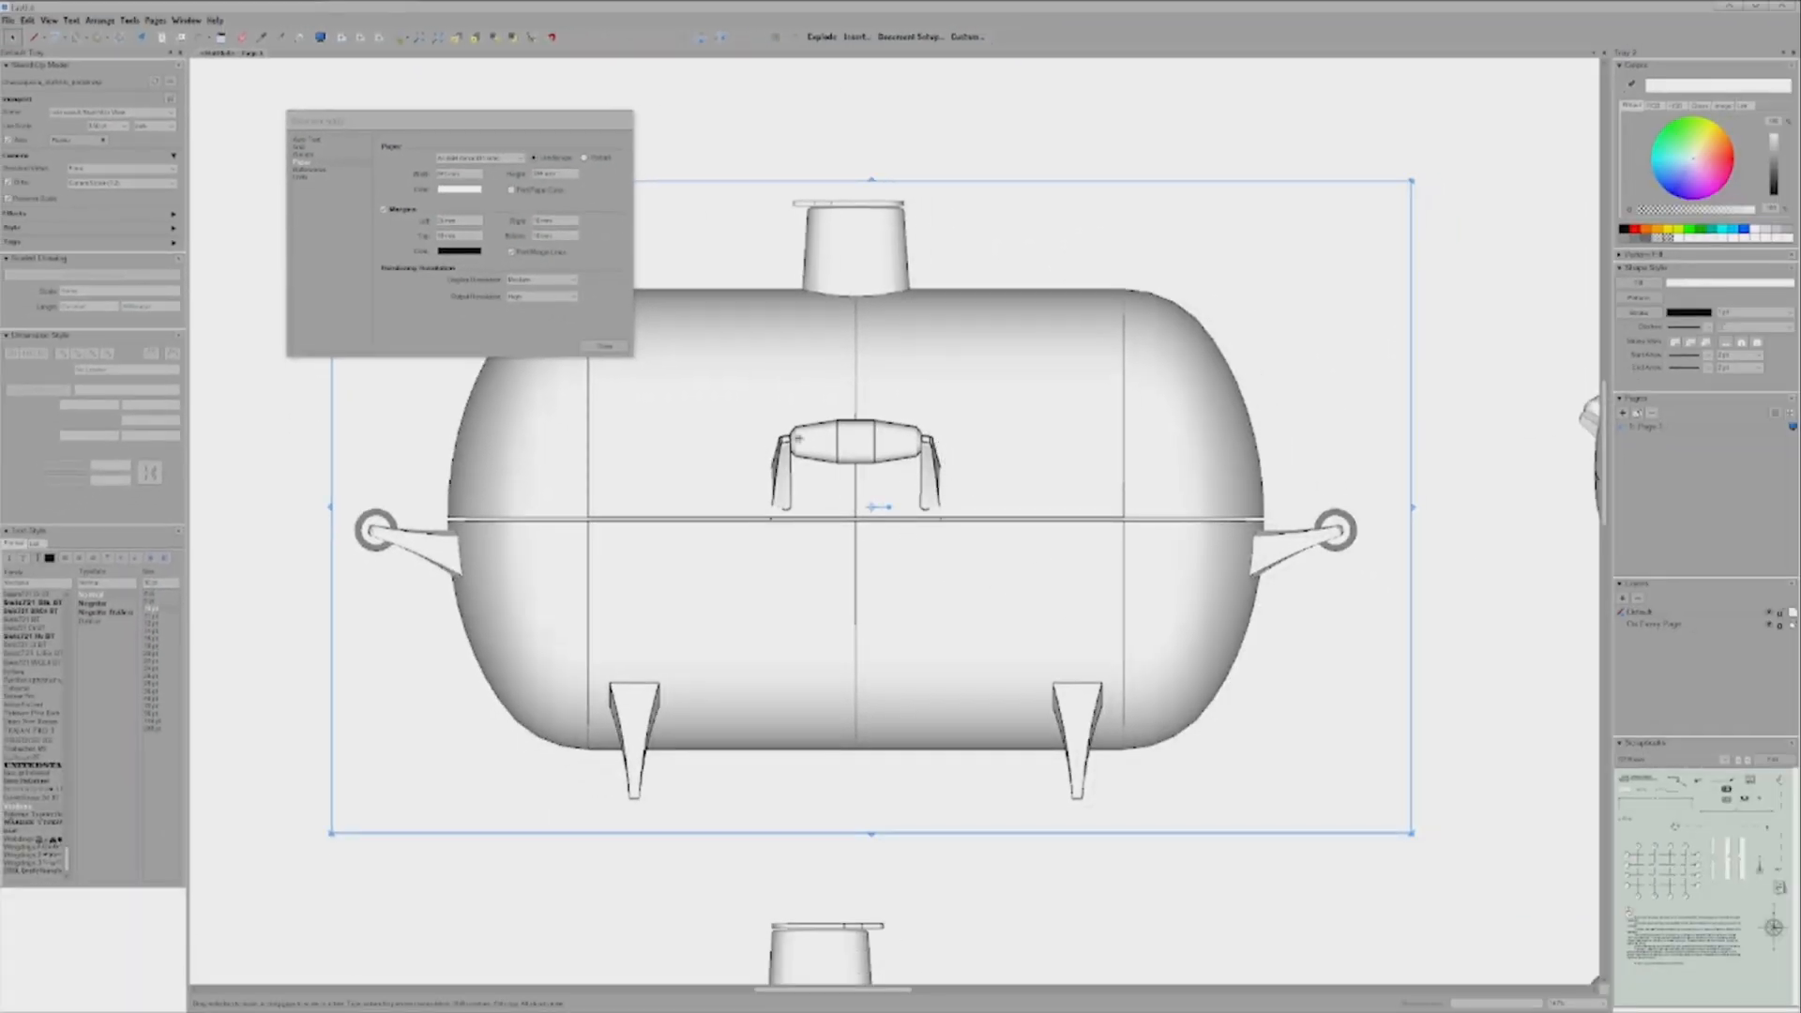
pyautogui.click(610, 349)
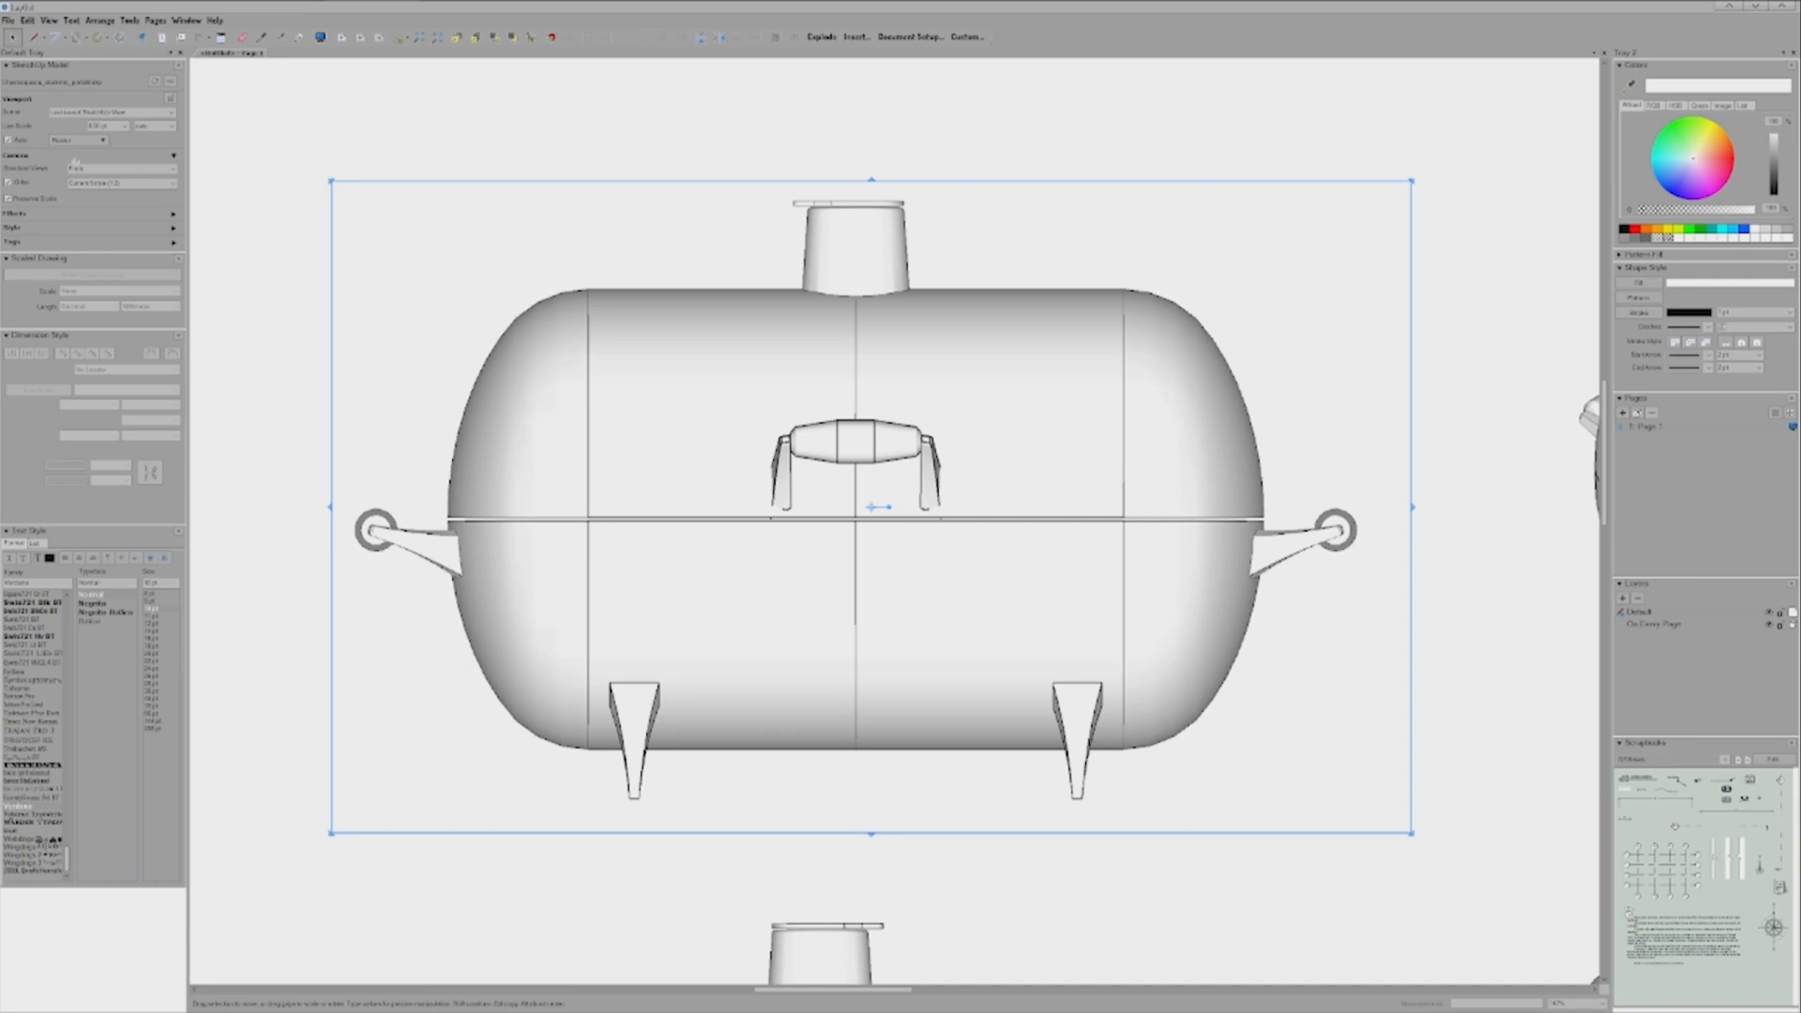
# Step: Review the render mode options available for the front-view viewport
pyautogui.click(79, 139)
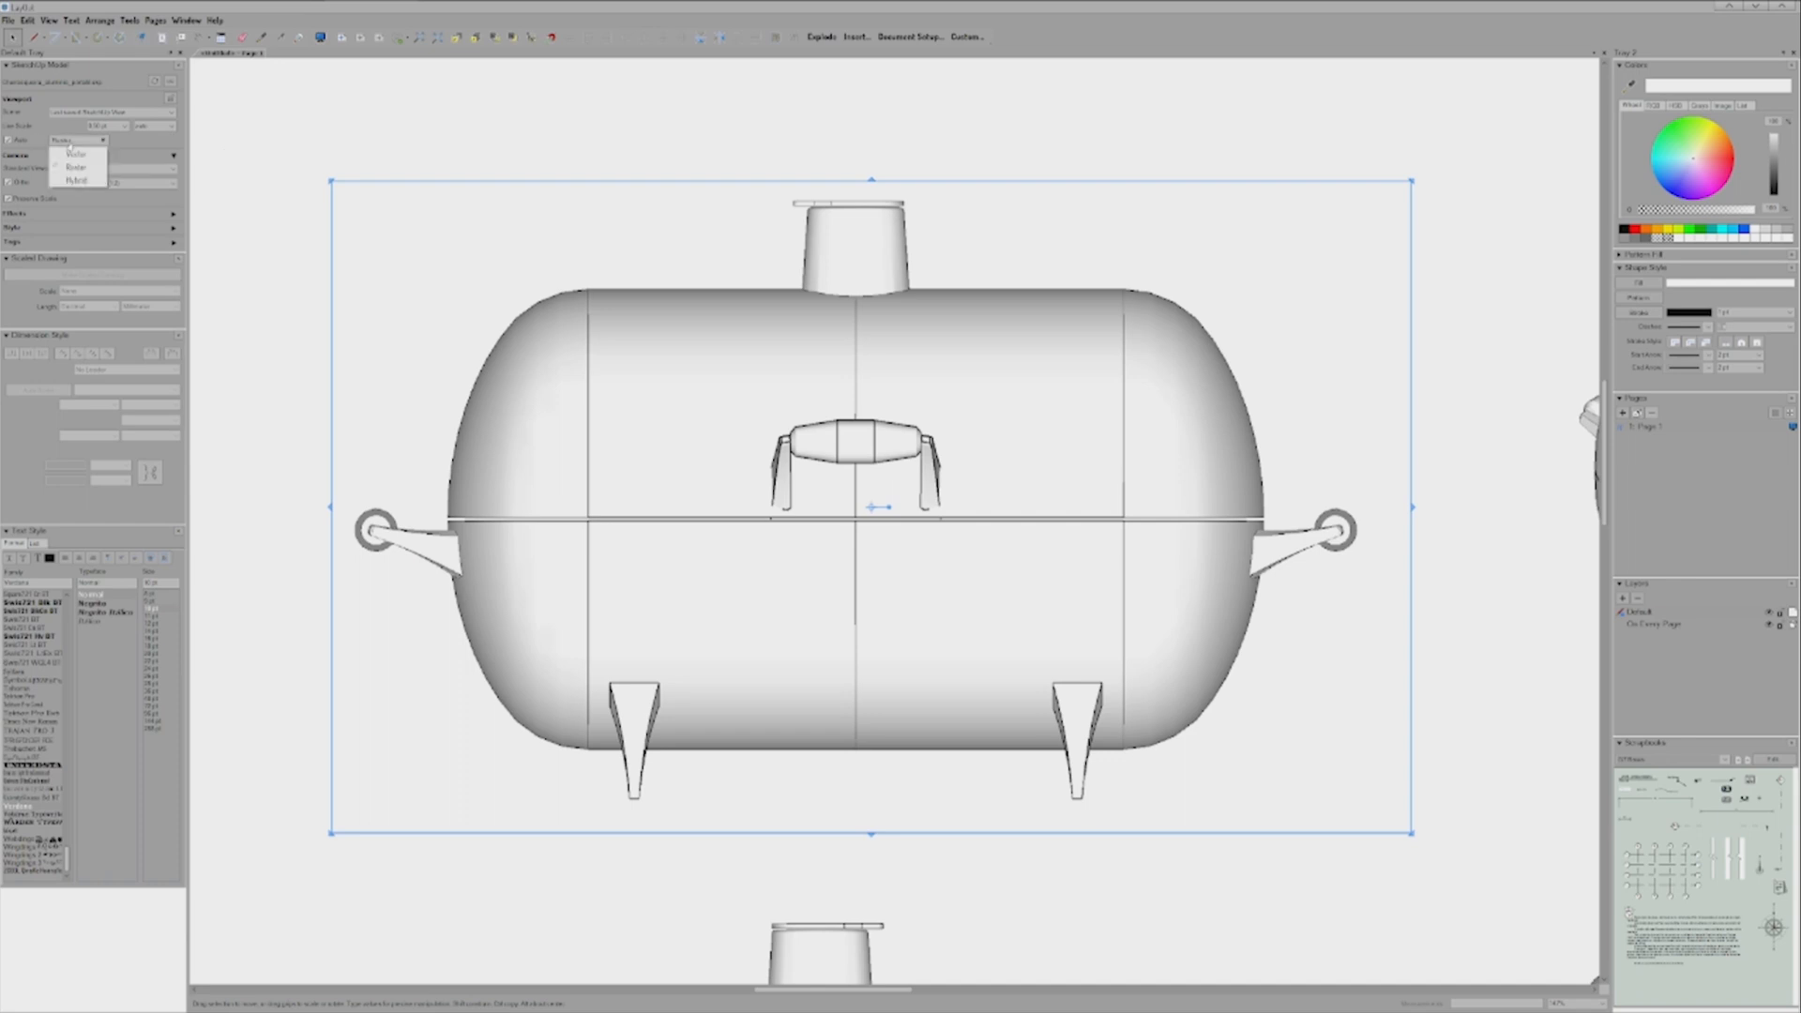
pyautogui.click(365, 140)
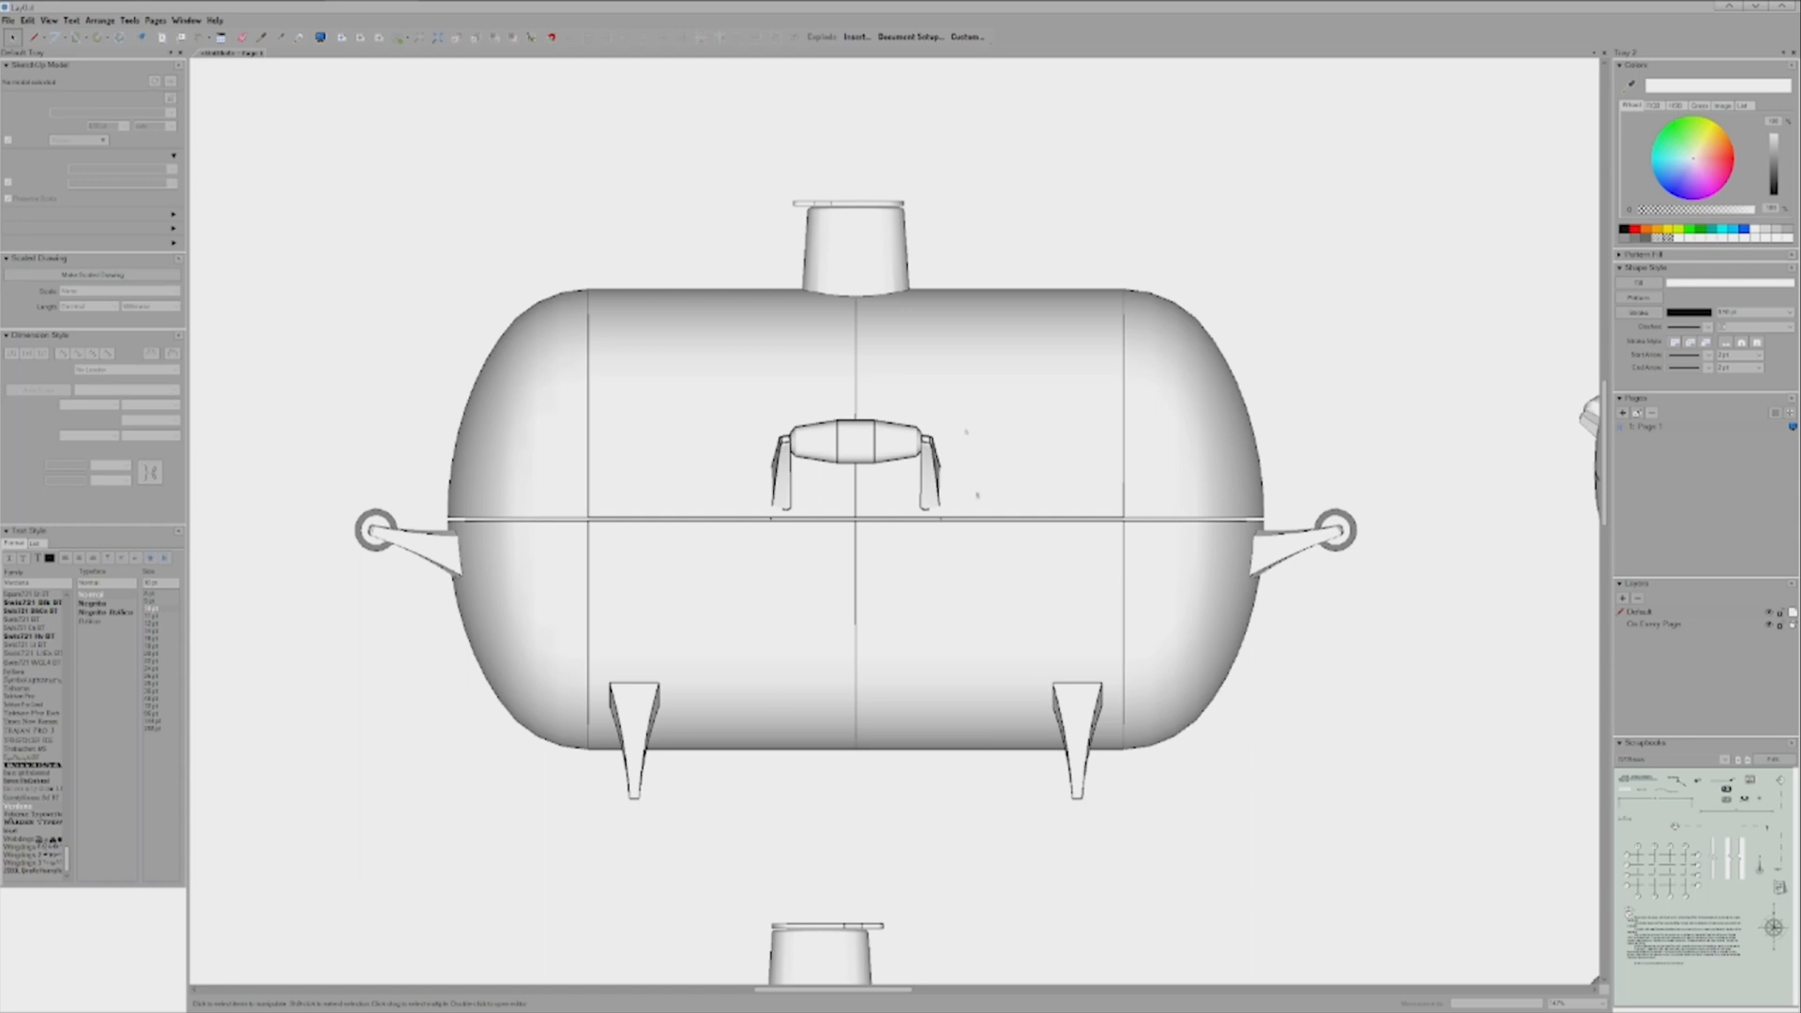
pyautogui.click(746, 552)
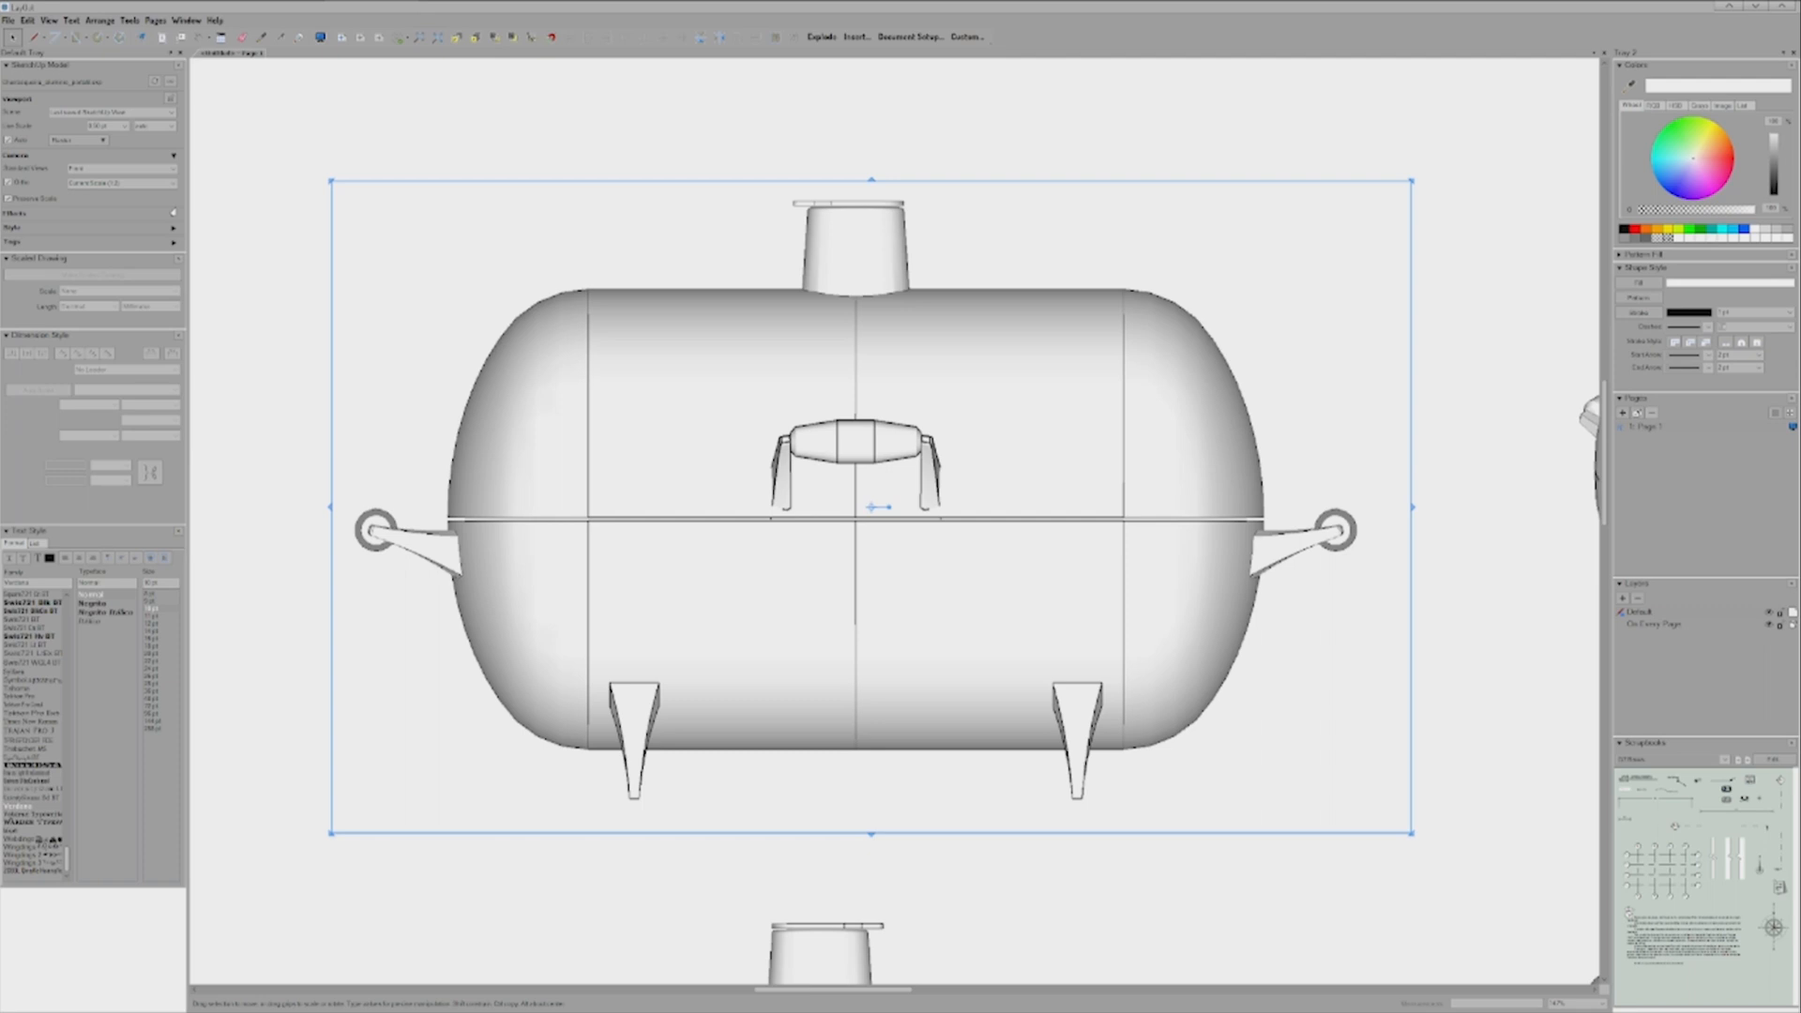
pyautogui.click(78, 140)
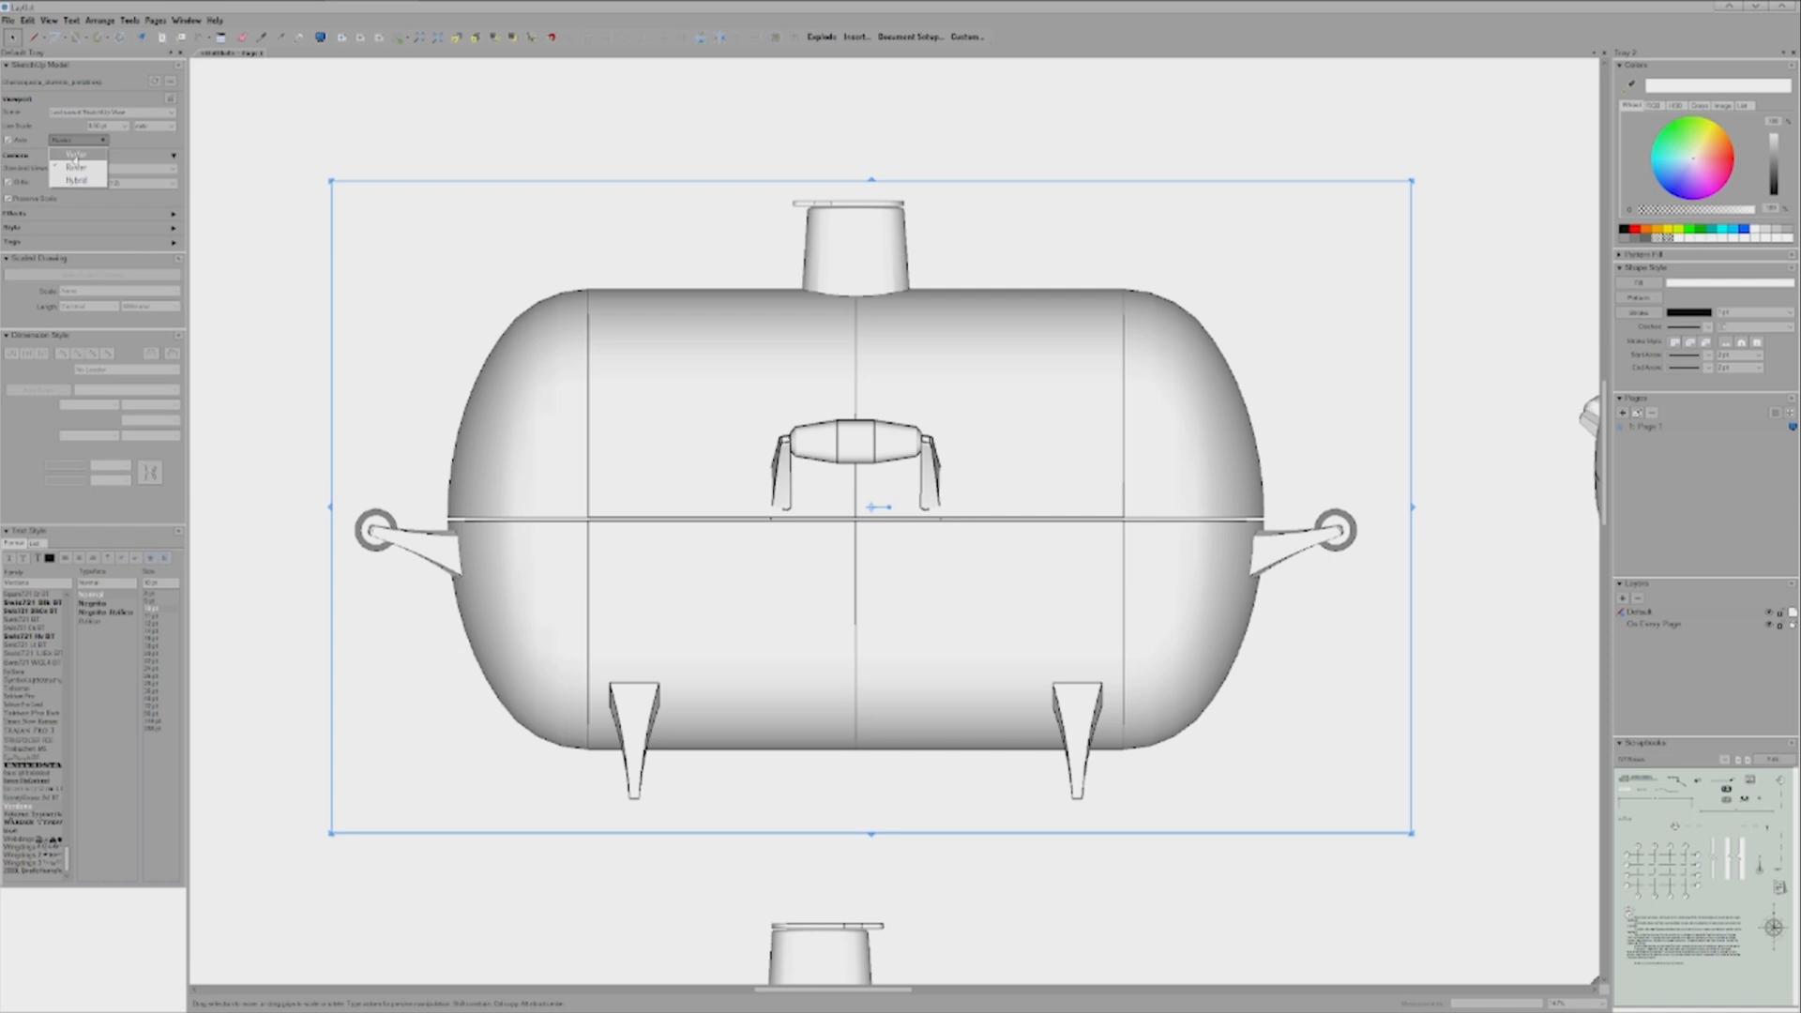
pyautogui.click(223, 171)
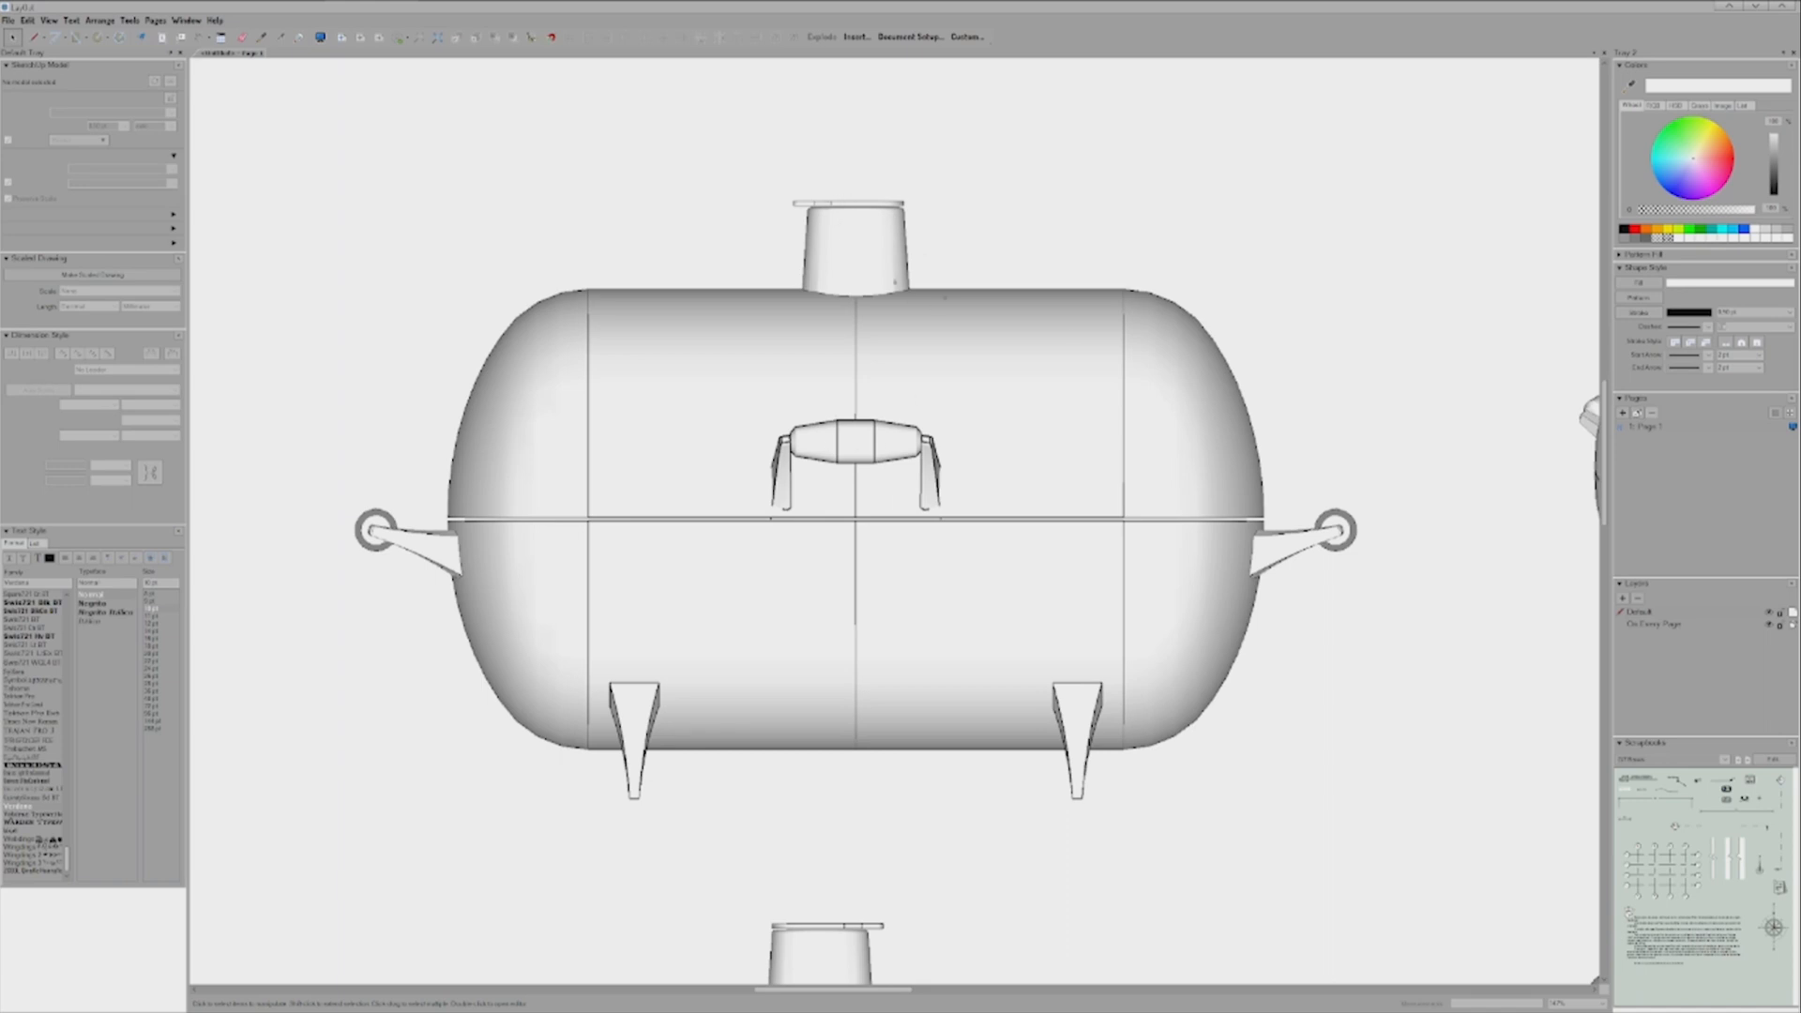
# Step: Choose a thinner line scale for the front-view viewport
pyautogui.click(803, 496)
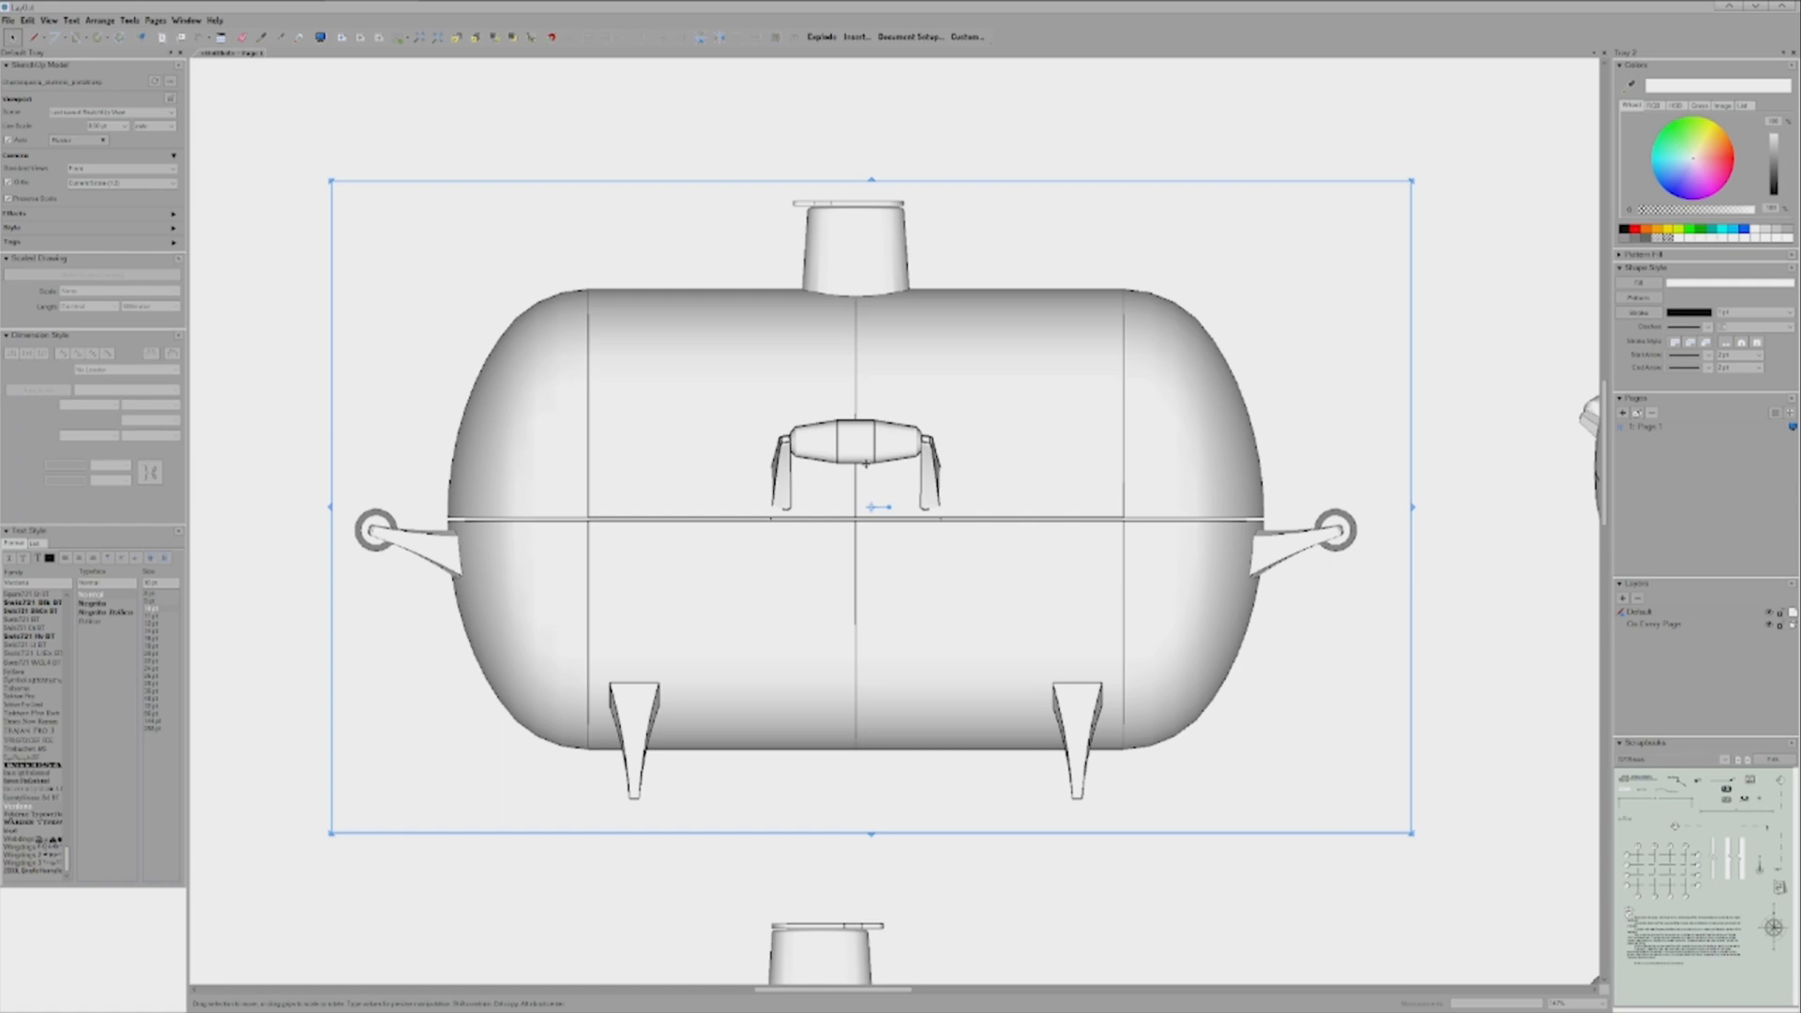
pyautogui.click(122, 126)
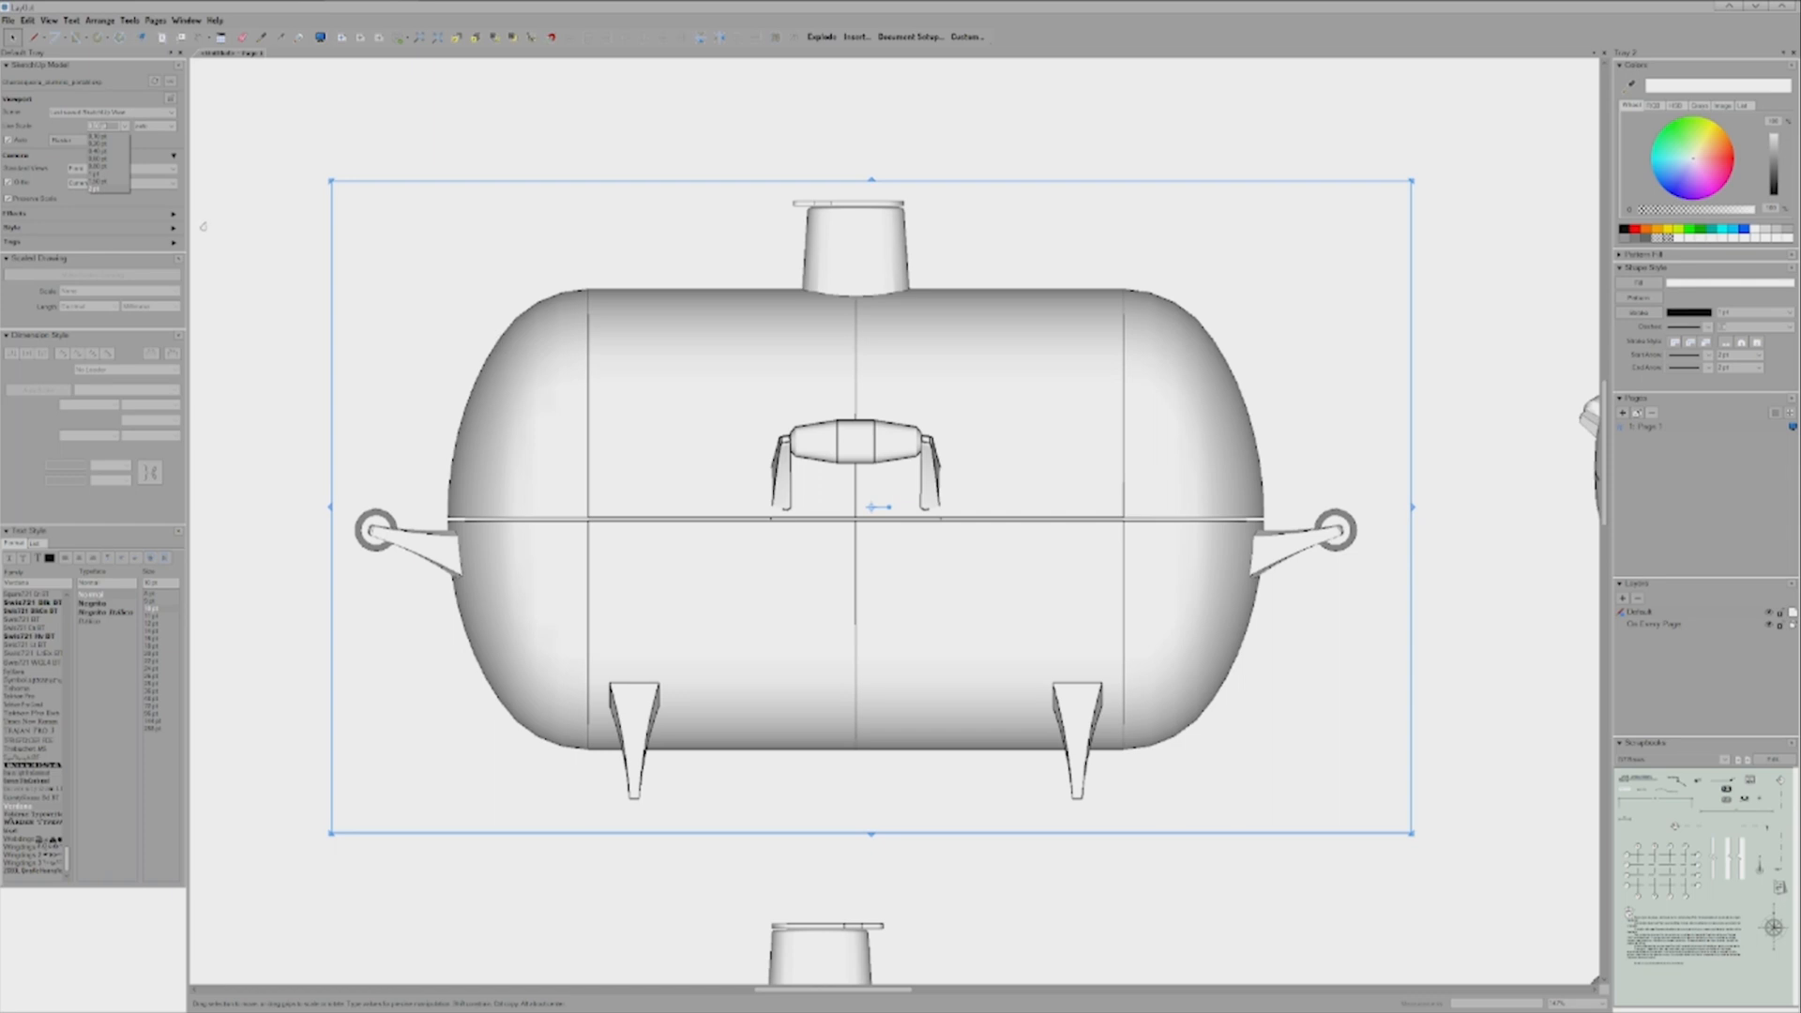
pyautogui.click(100, 147)
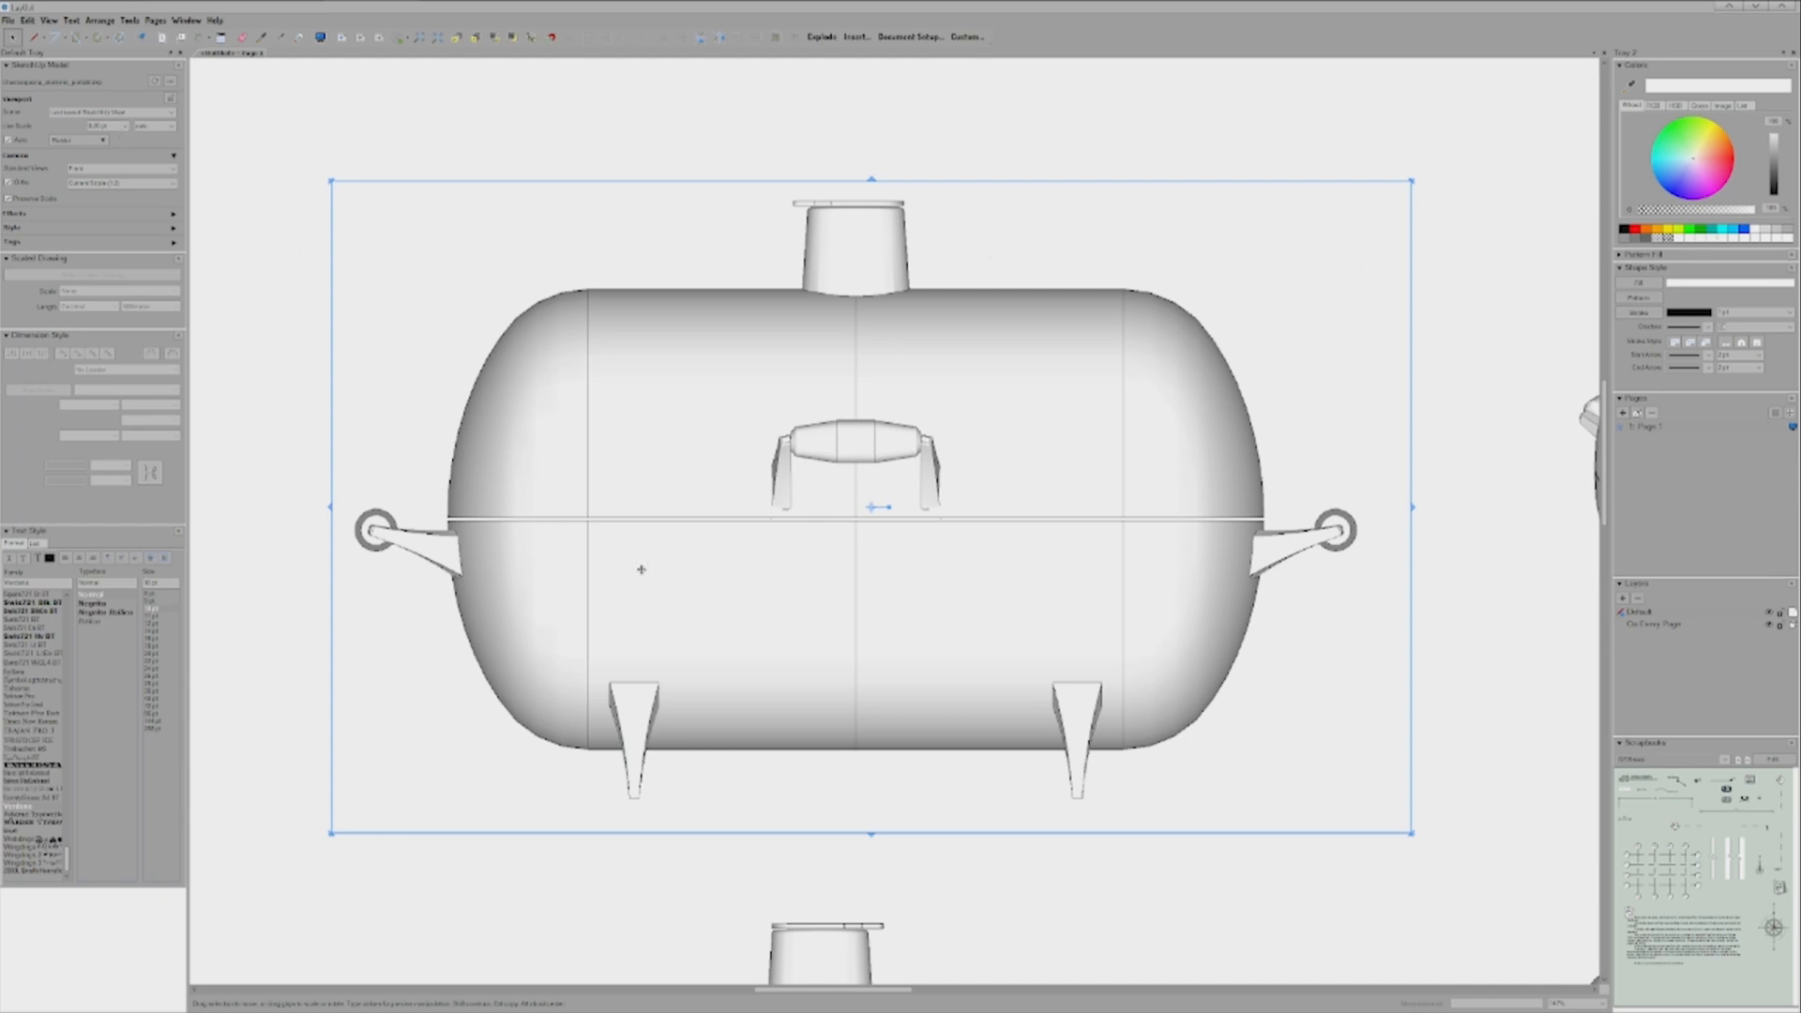
# Step: Compare the line scale and line rendering of the front, iso and top viewports across the page
pyautogui.scroll(-4, 642, 569)
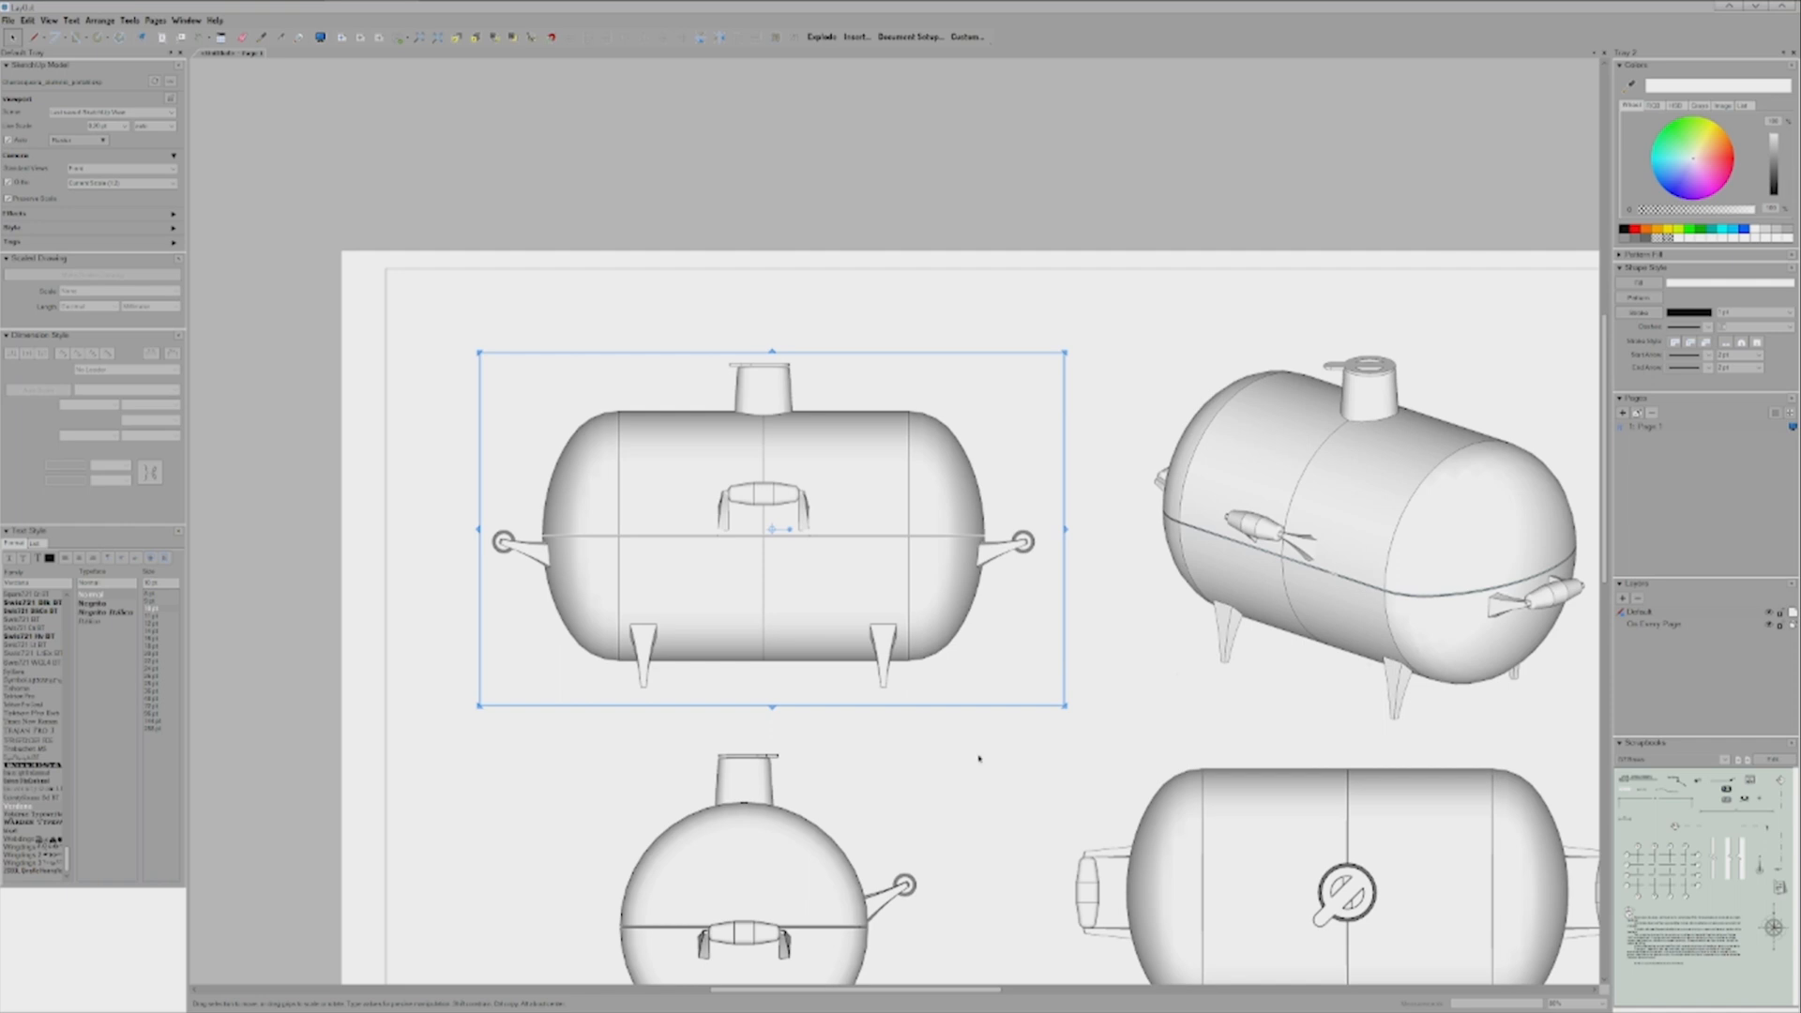
pyautogui.moveTo(969, 764); pyautogui.dragTo(851, 560, button='middle')
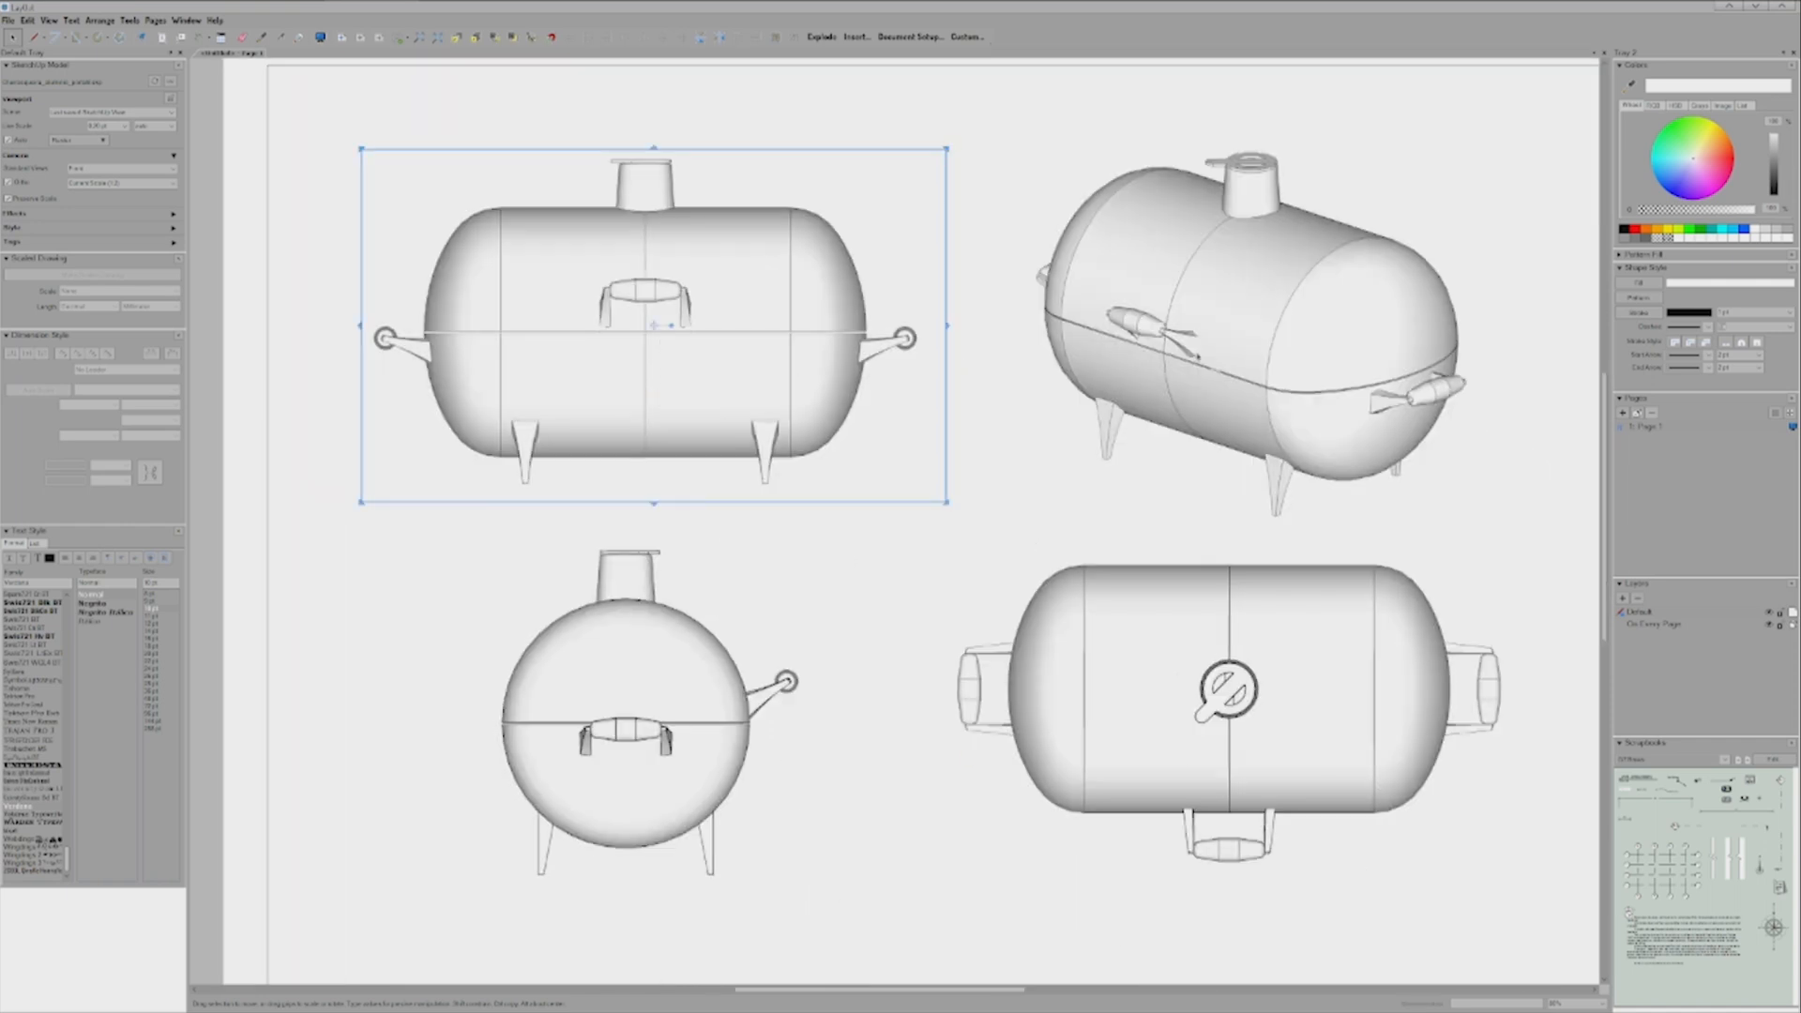
pyautogui.click(1193, 364)
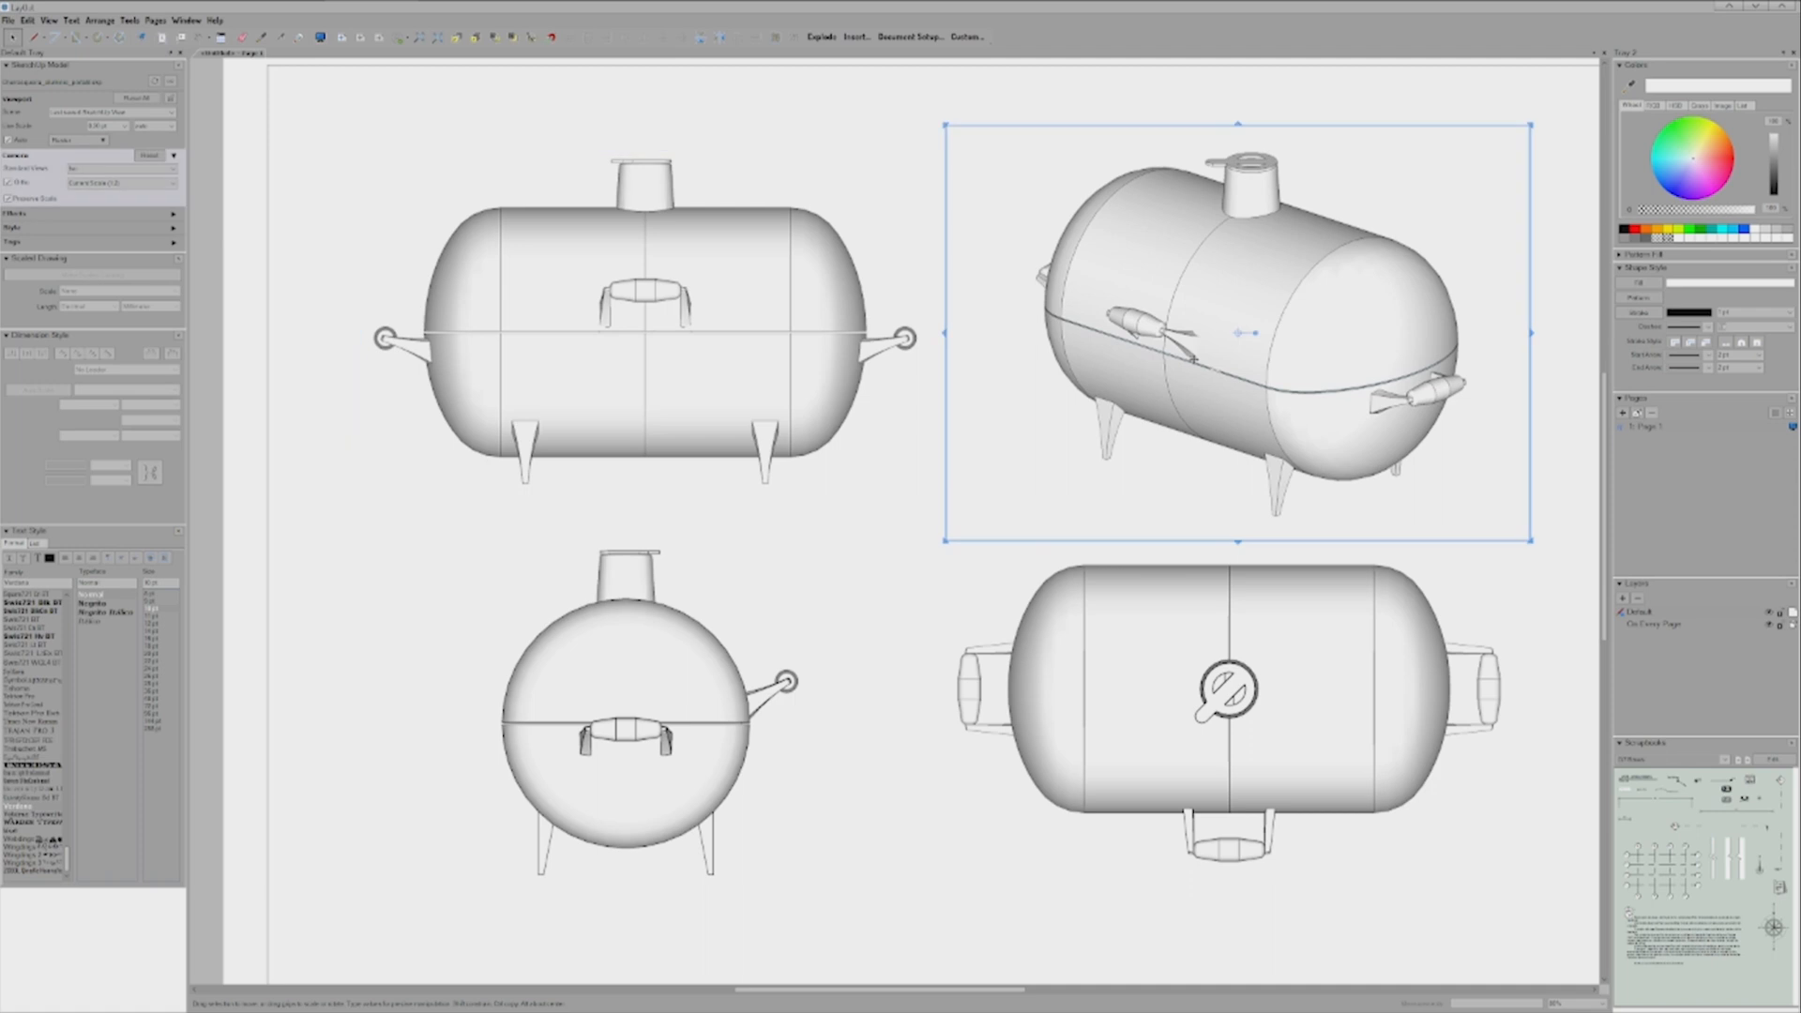
pyautogui.click(610, 383)
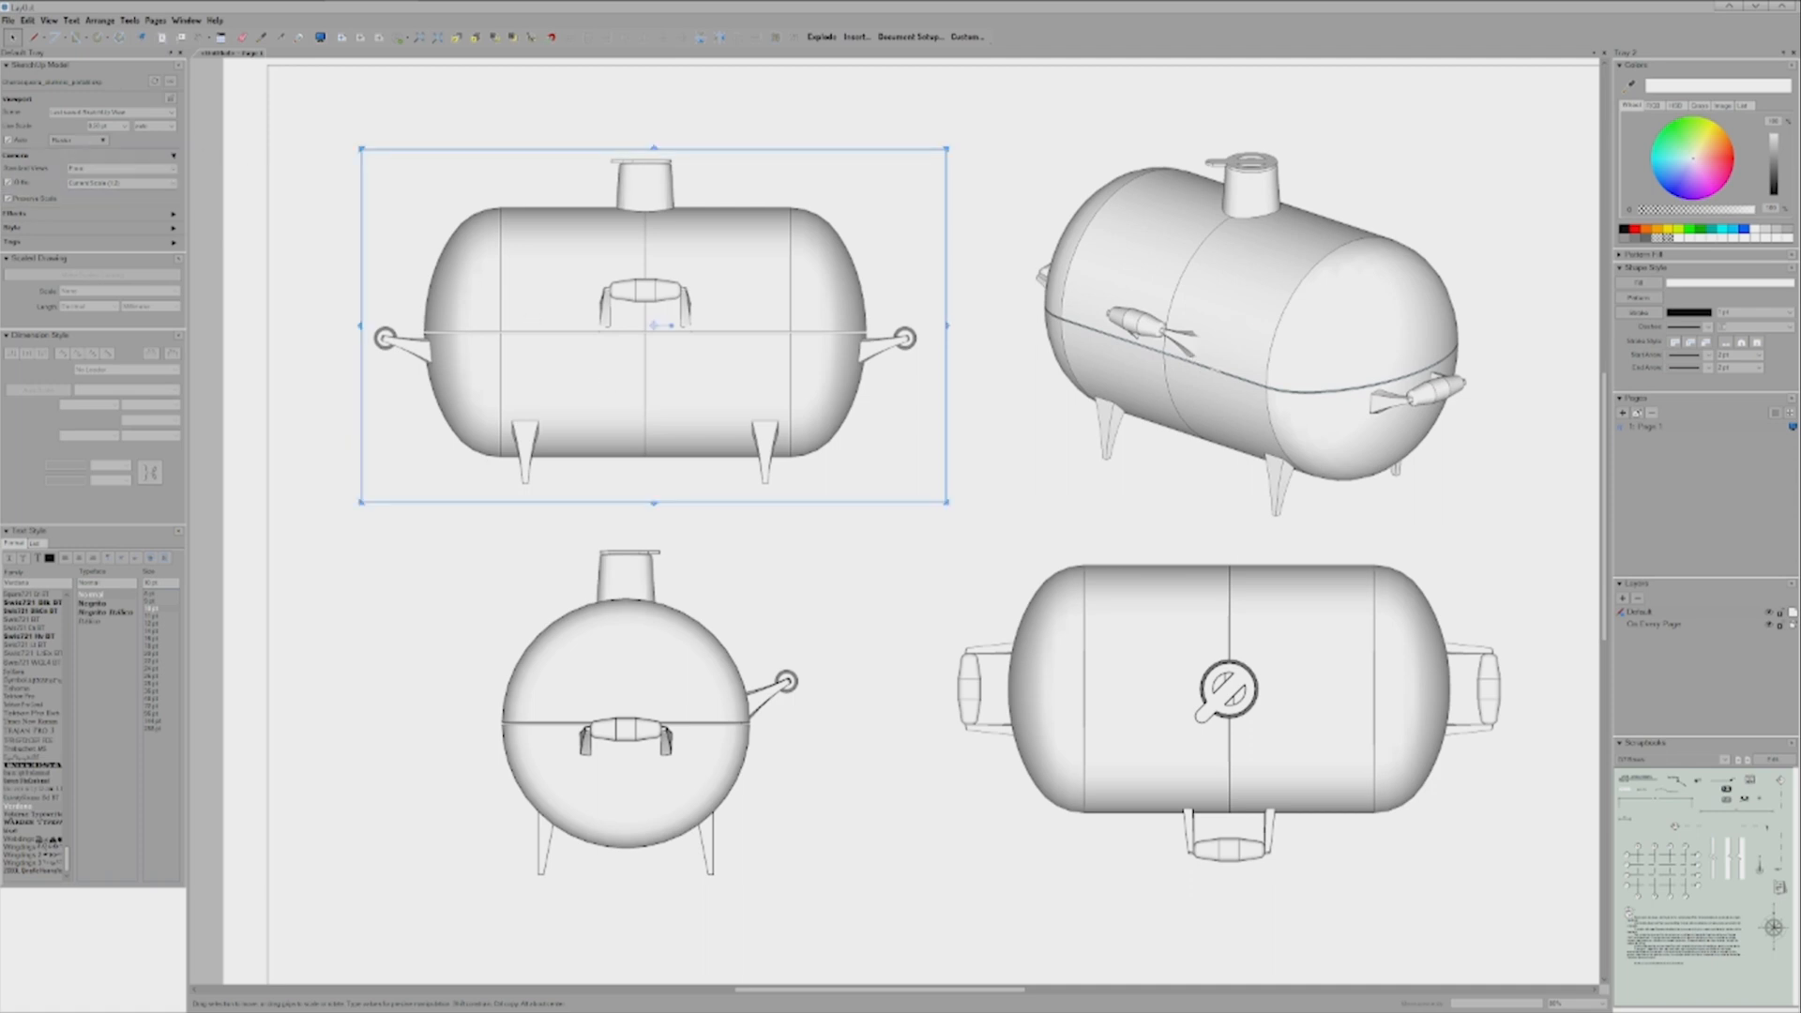
pyautogui.click(1141, 363)
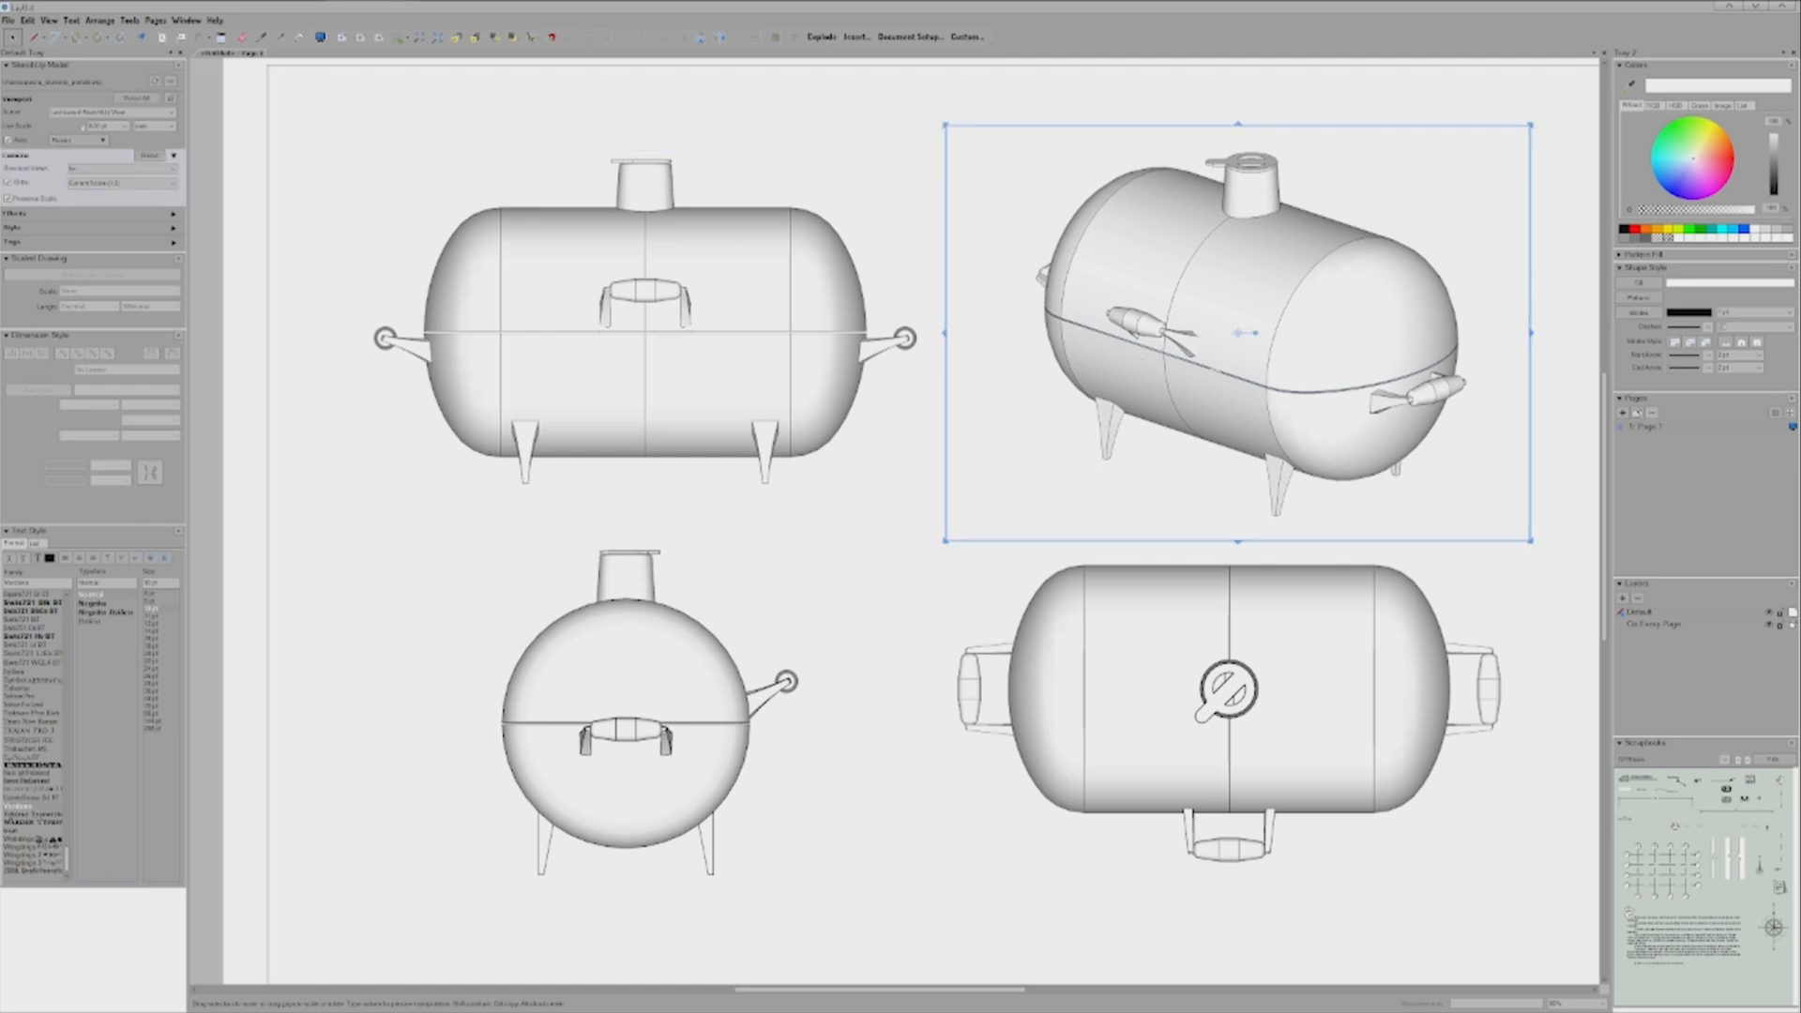
pyautogui.click(1228, 712)
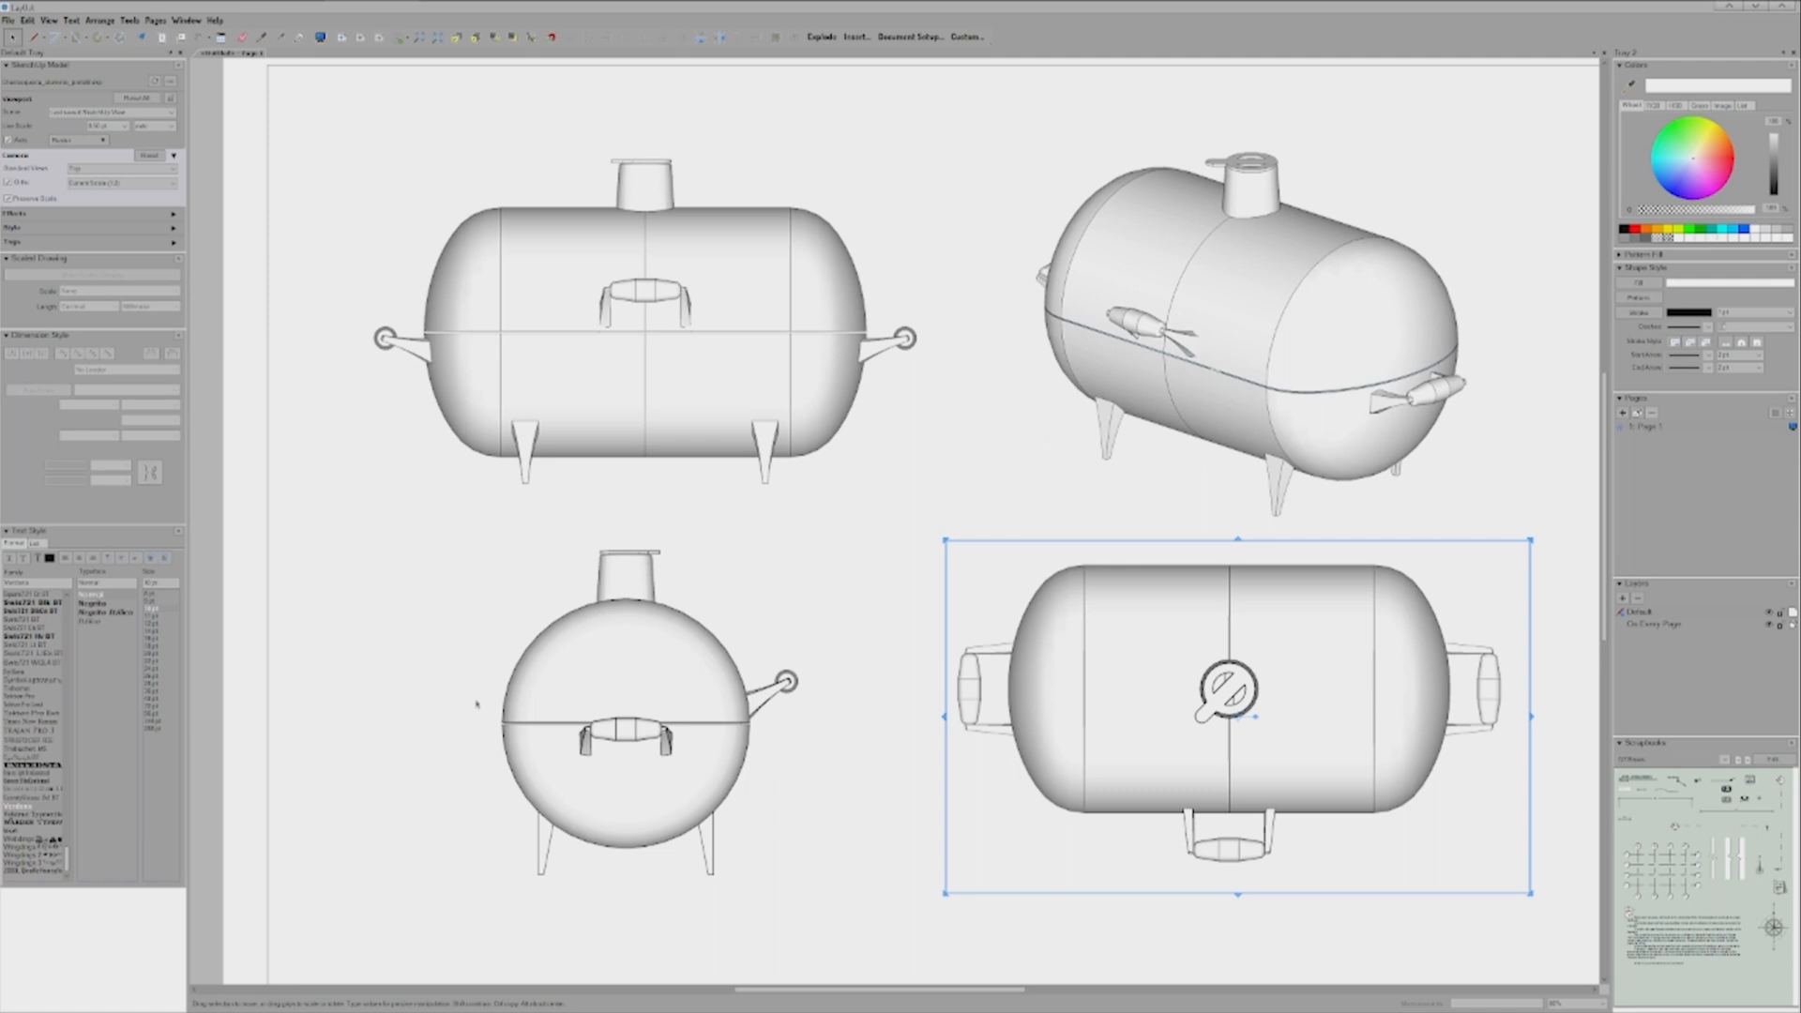
# Step: Choose a heavier line scale for the Left-view viewport and compare its edges with the other viewports
pyautogui.click(488, 713)
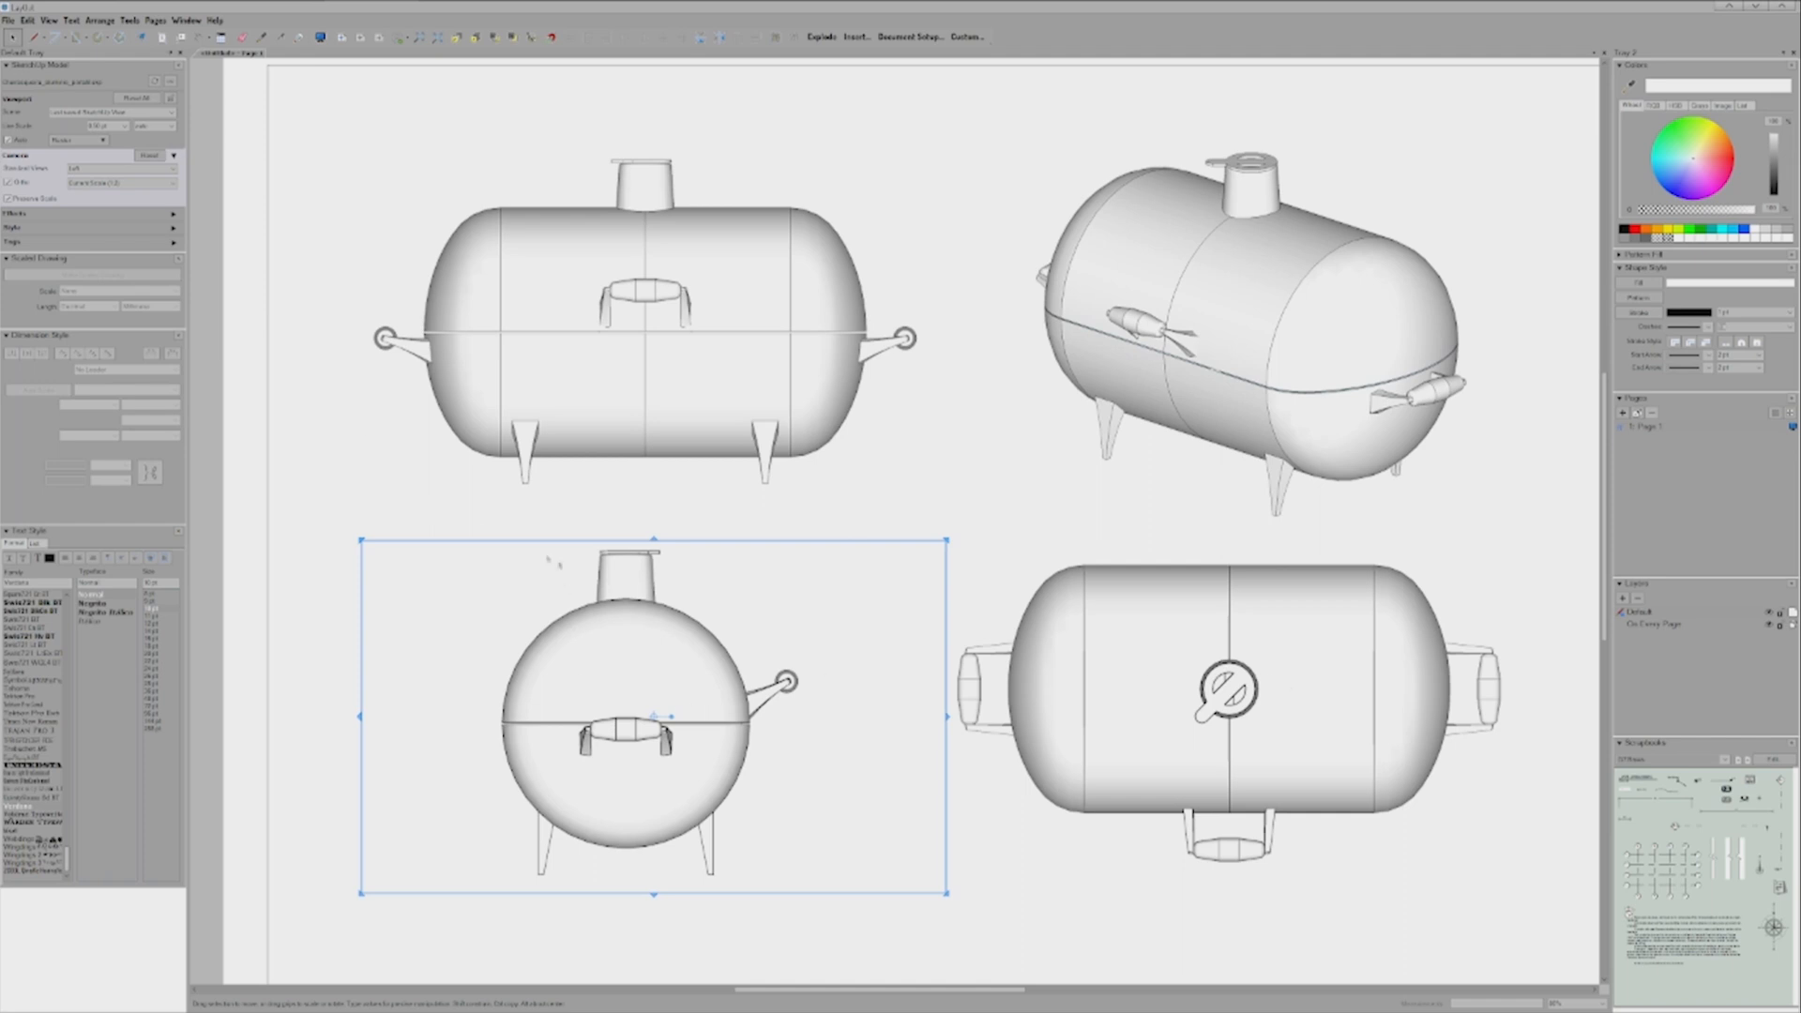
pyautogui.click(122, 126)
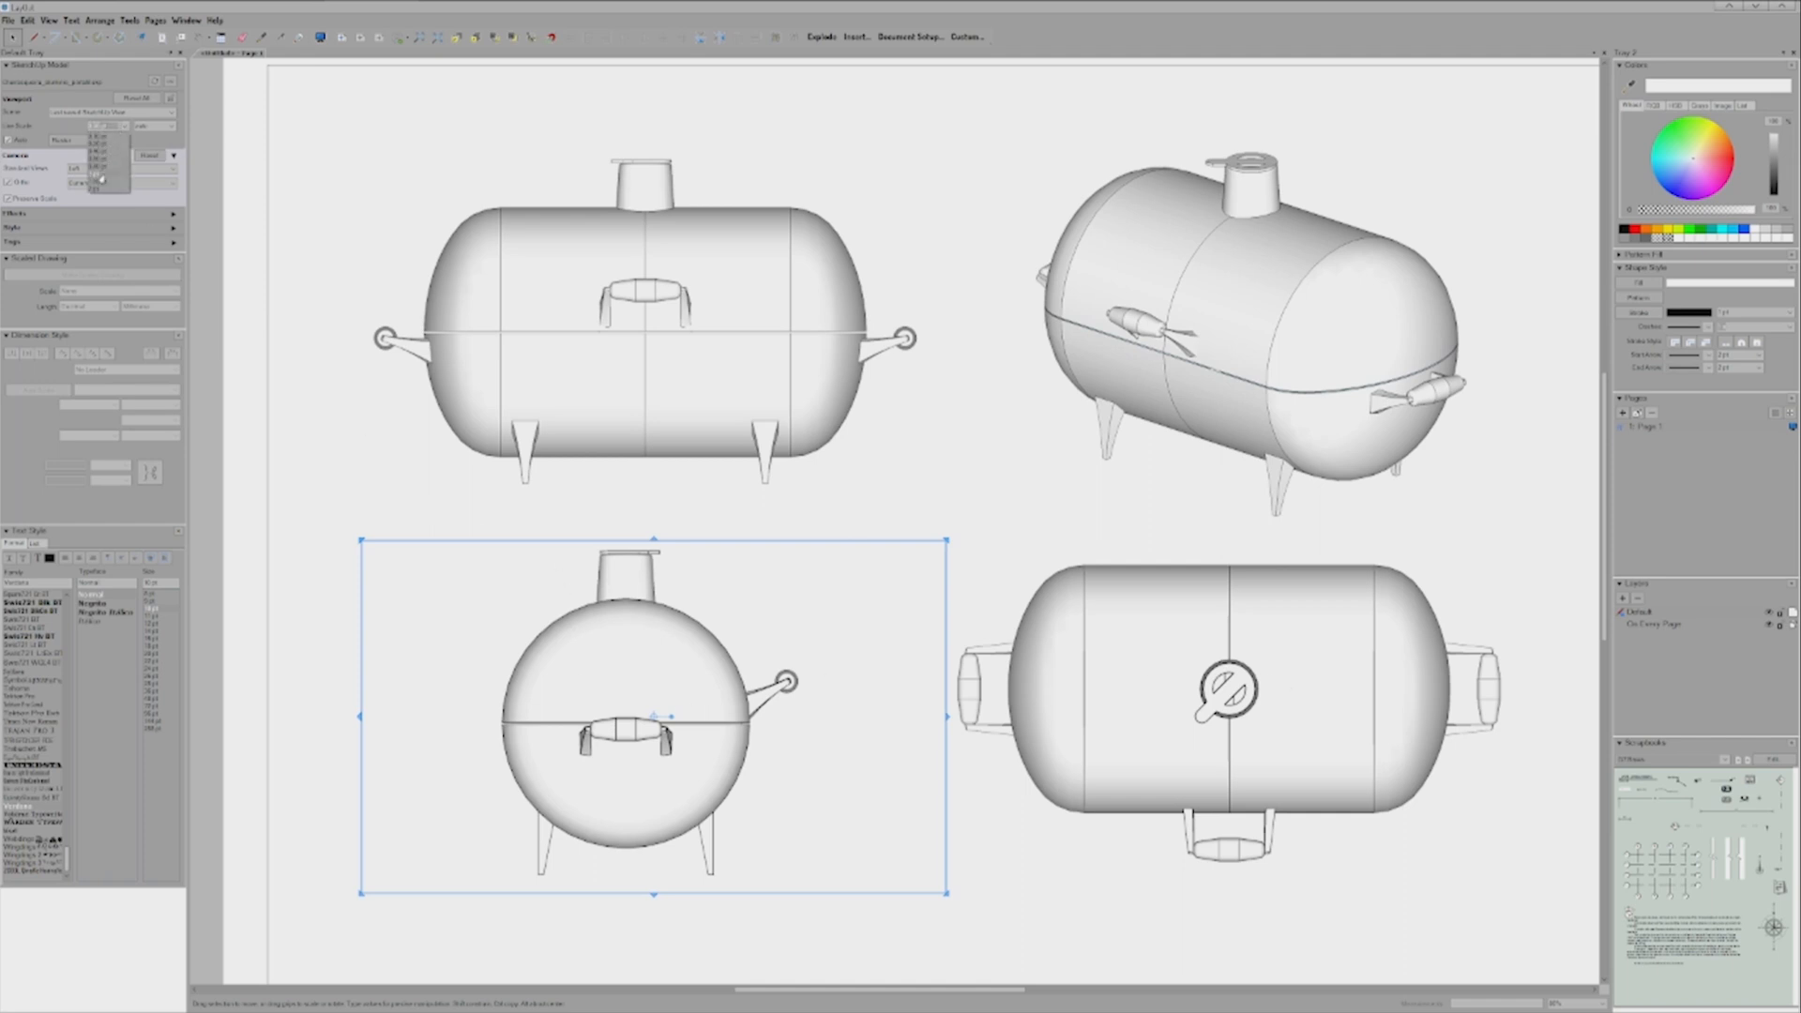
pyautogui.click(100, 177)
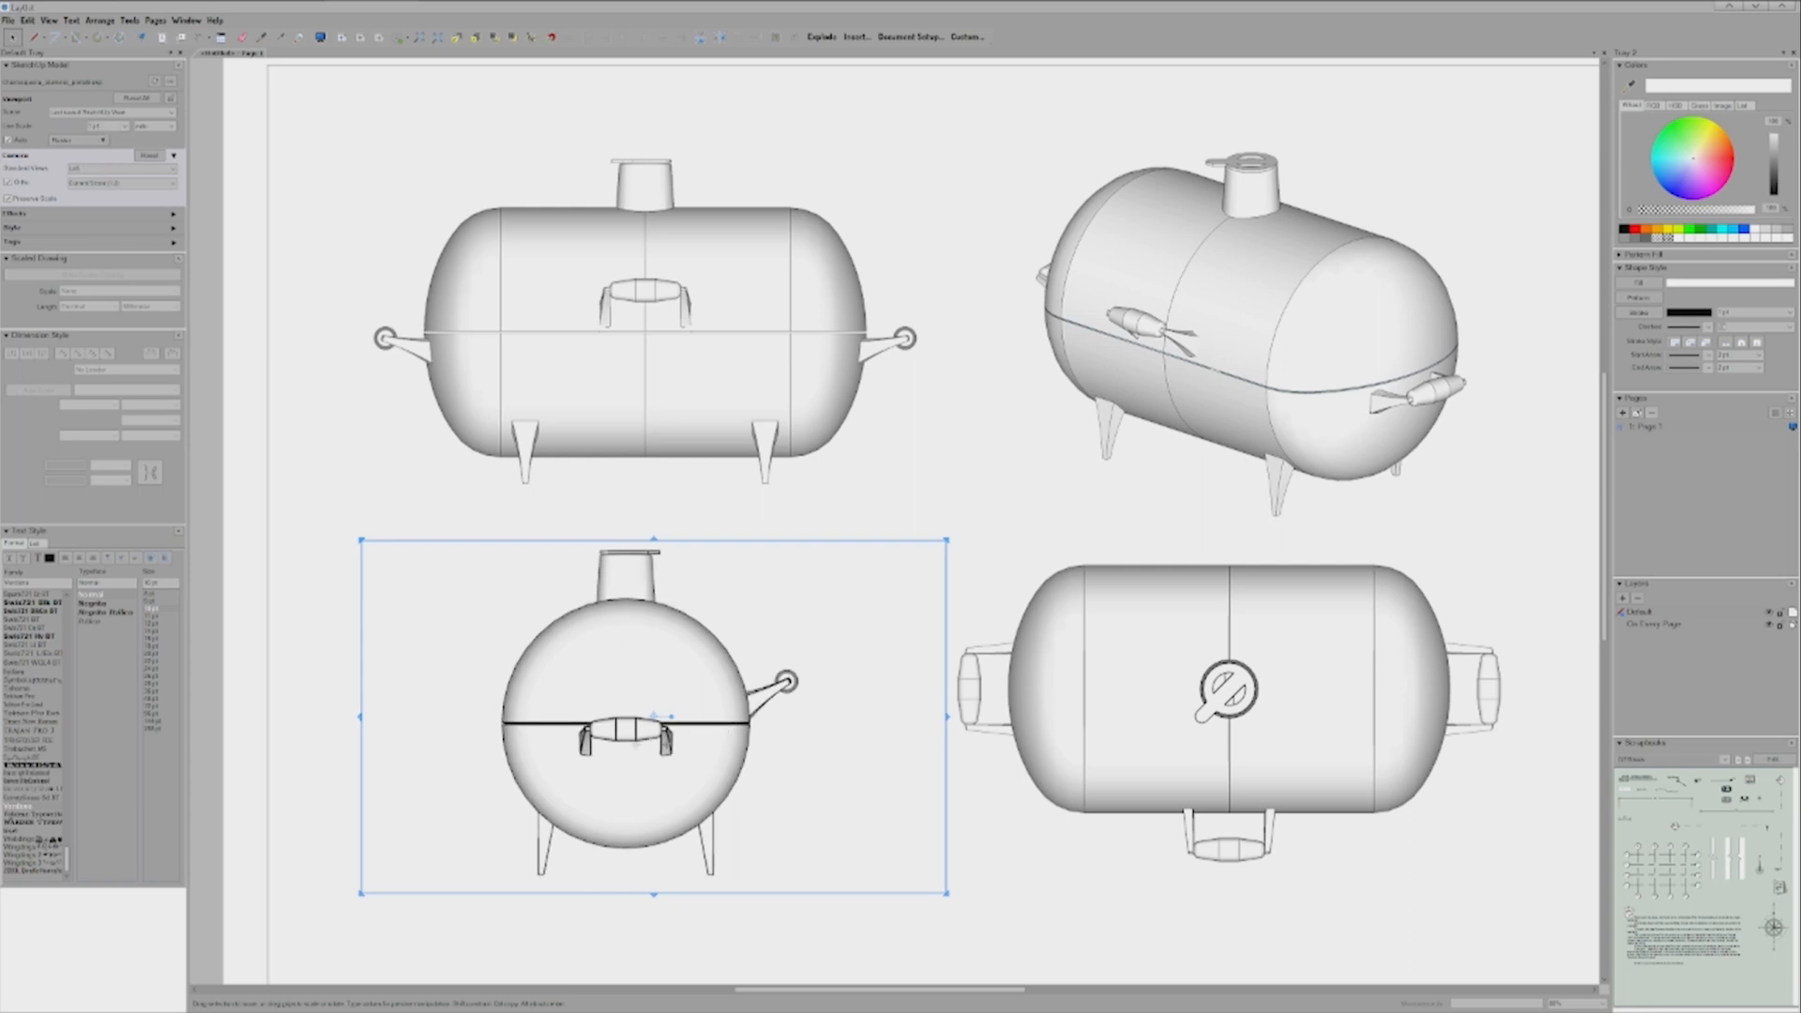
pyautogui.click(374, 509)
pyautogui.click(943, 540)
pyautogui.click(940, 537)
pyautogui.click(939, 532)
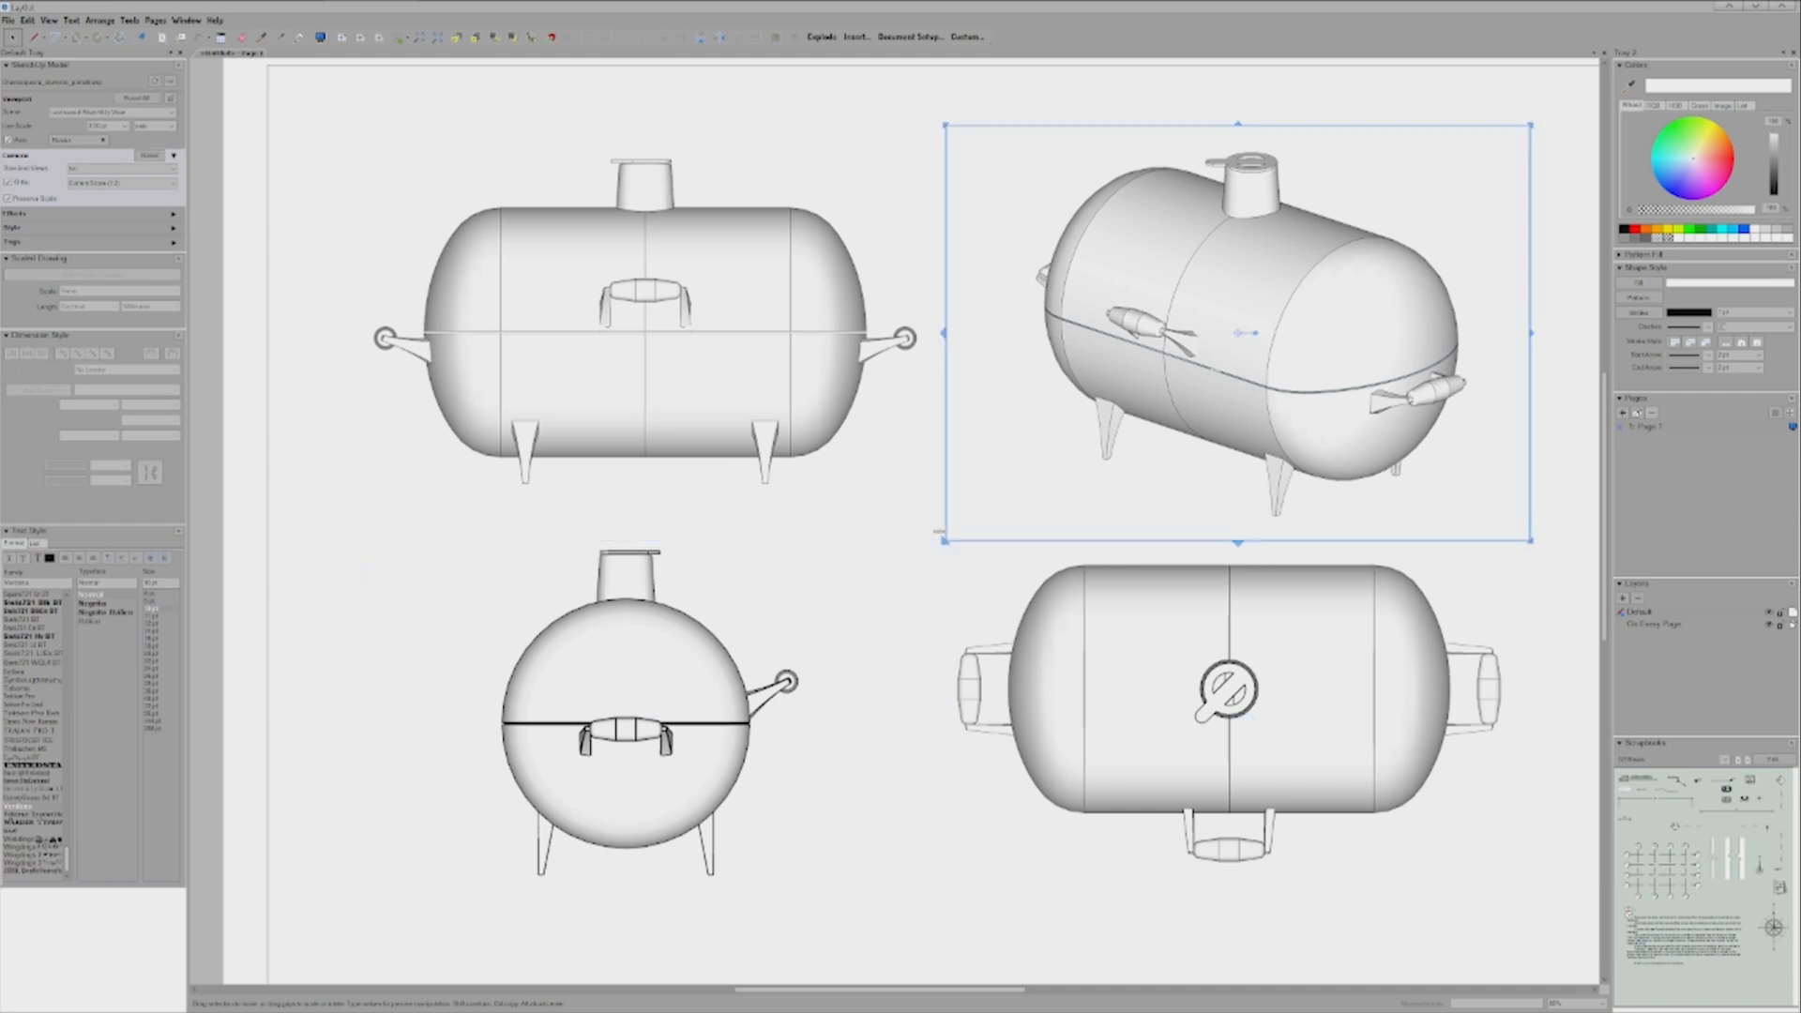
pyautogui.click(856, 544)
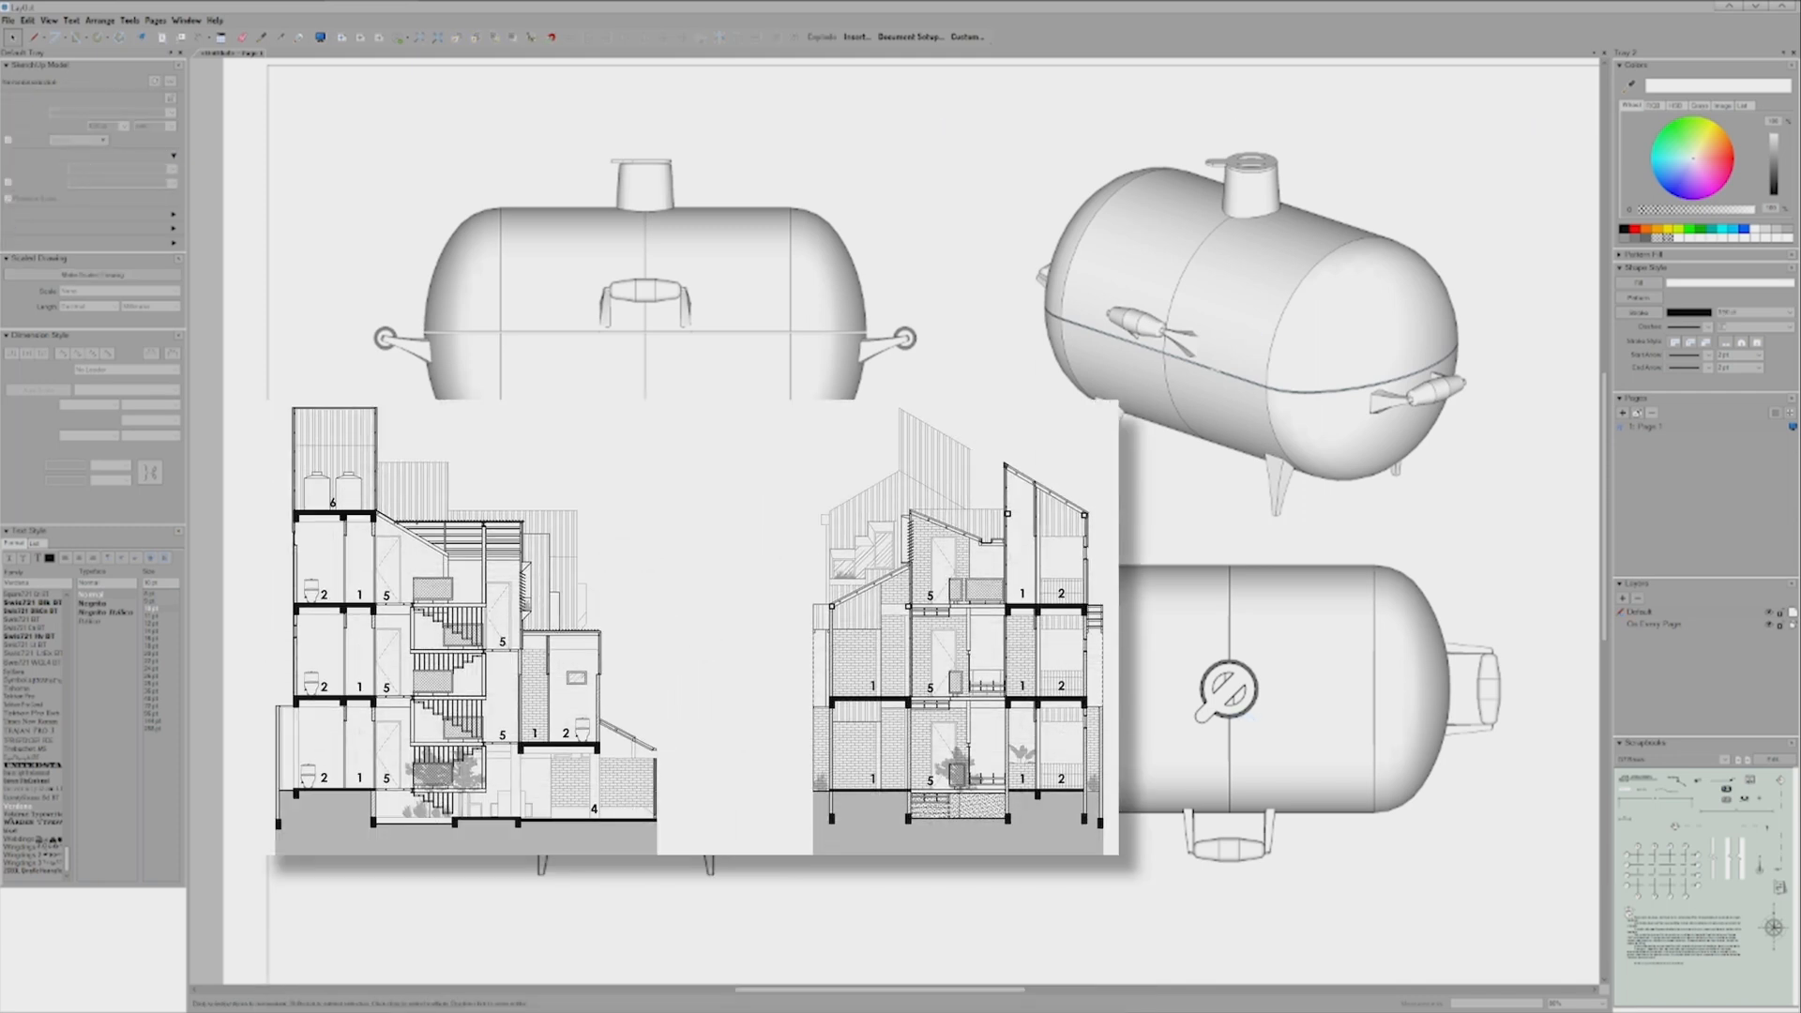